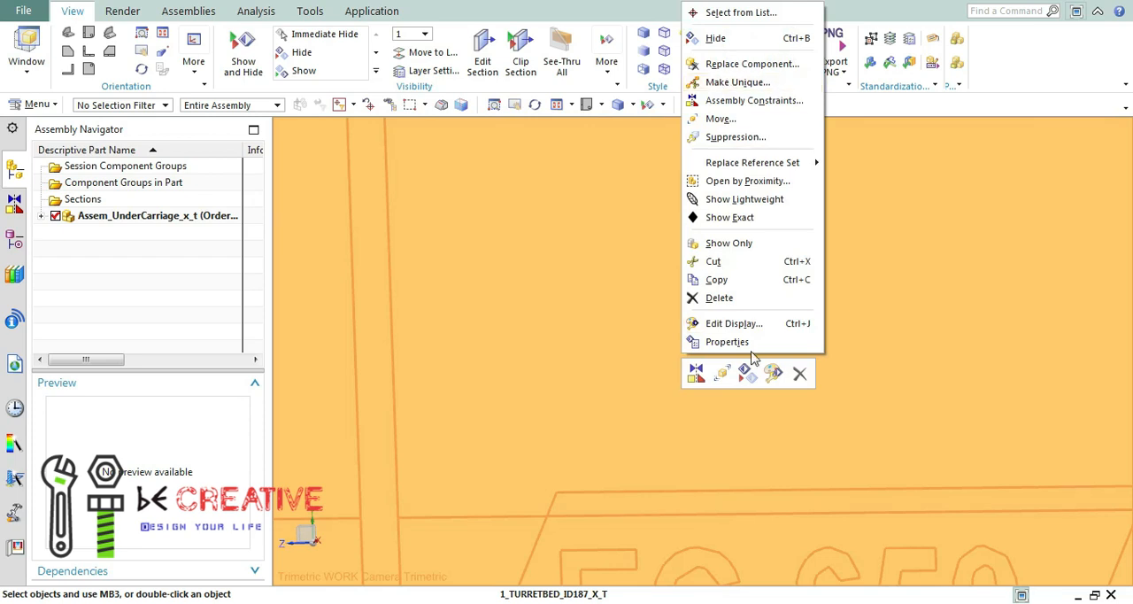
Examine the excavator assembly's boom, arm and bucket from the side.
click(625, 317)
click(557, 104)
middle_drag(934, 339, 829, 315)
right_click(732, 232)
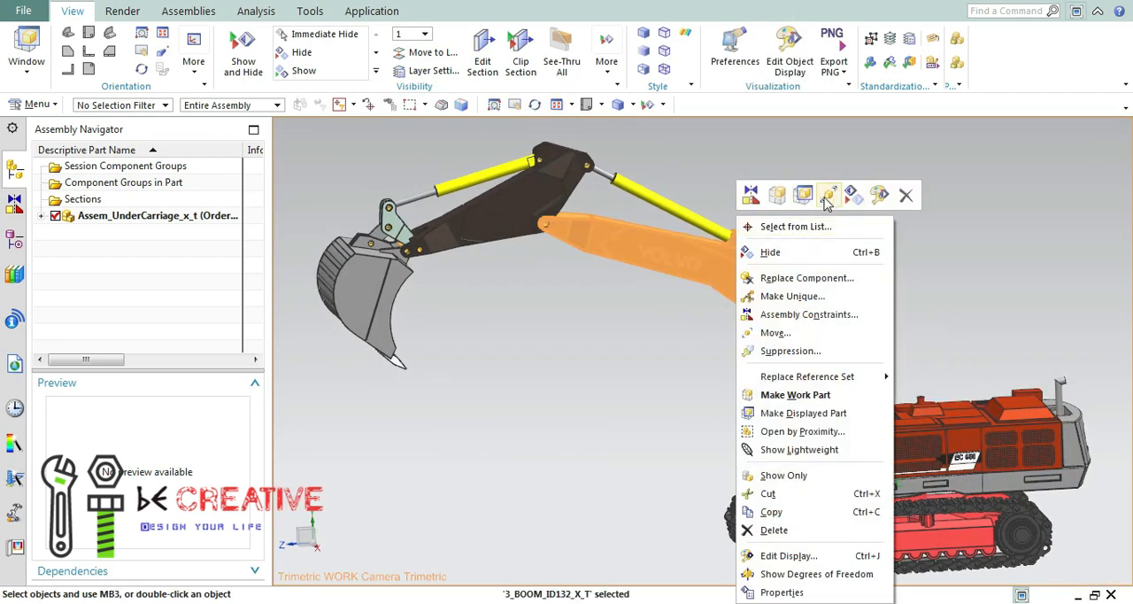
click(986, 300)
scroll(976, 354, up, 2)
scroll(897, 334, down, 3)
key(Escape)
mouse_move(638, 412)
middle_down()
mouse_move(487, 418)
mouse_move(349, 452)
mouse_move(313, 449)
mouse_move(625, 419)
middle_up()
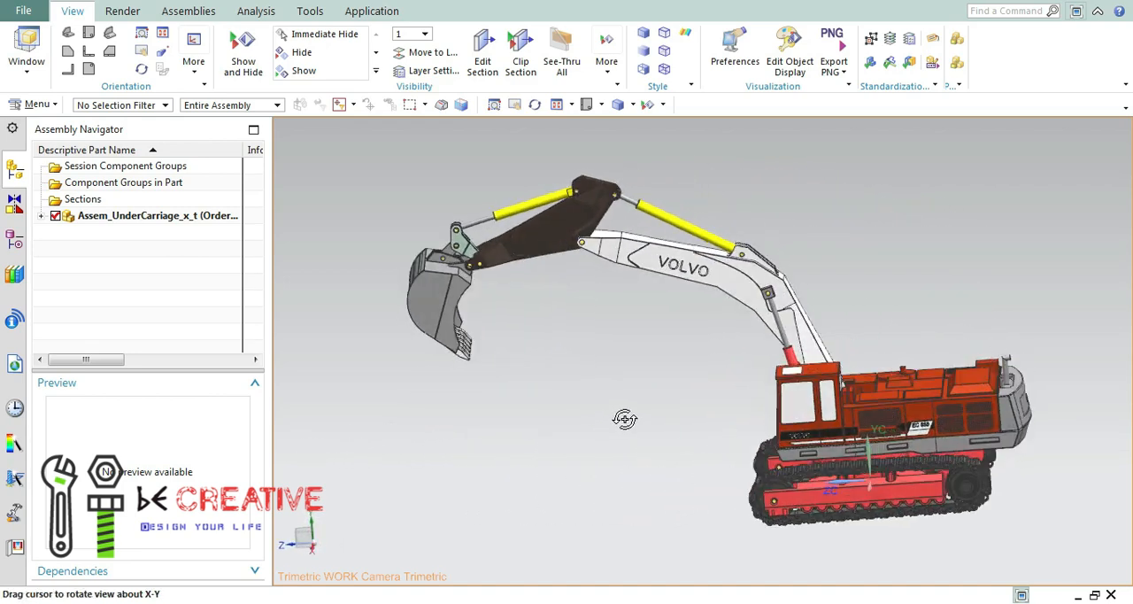
Inspect the EC 650 panel on the turret and the opposite side of the excavator.
scroll(929, 426, up, 5)
scroll(927, 431, down, 10)
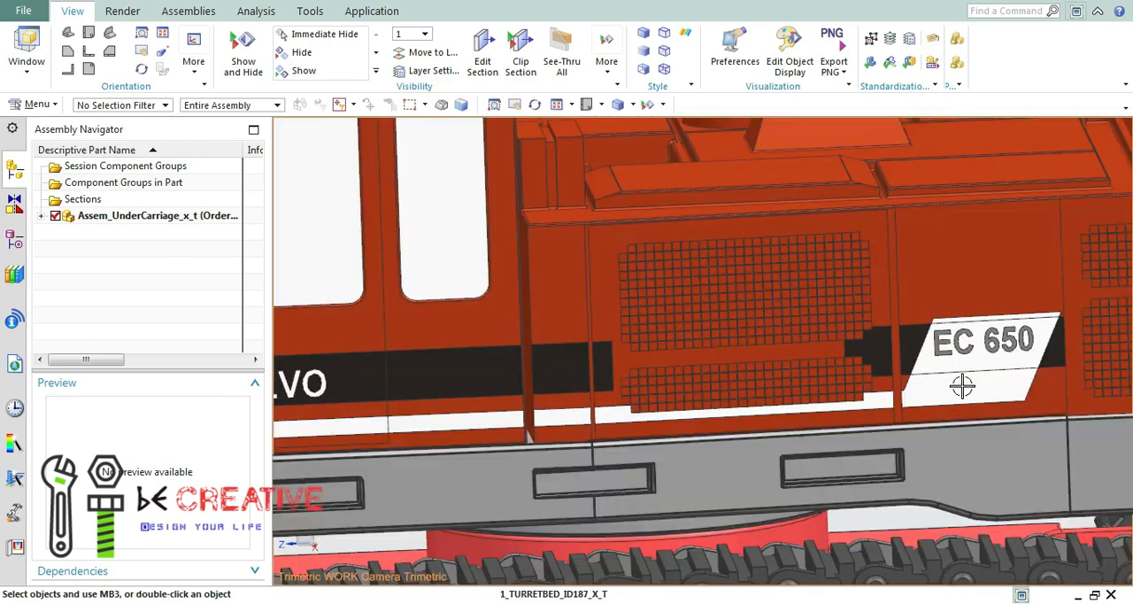
click(557, 104)
middle_drag(868, 323, 963, 319)
scroll(812, 434, down, 5)
click(557, 104)
mouse_move(867, 472)
middle_down()
mouse_move(891, 480)
mouse_move(859, 469)
middle_up()
Try True Shading on the excavator, with the floor reflection and floor grid turned off.
click(122, 11)
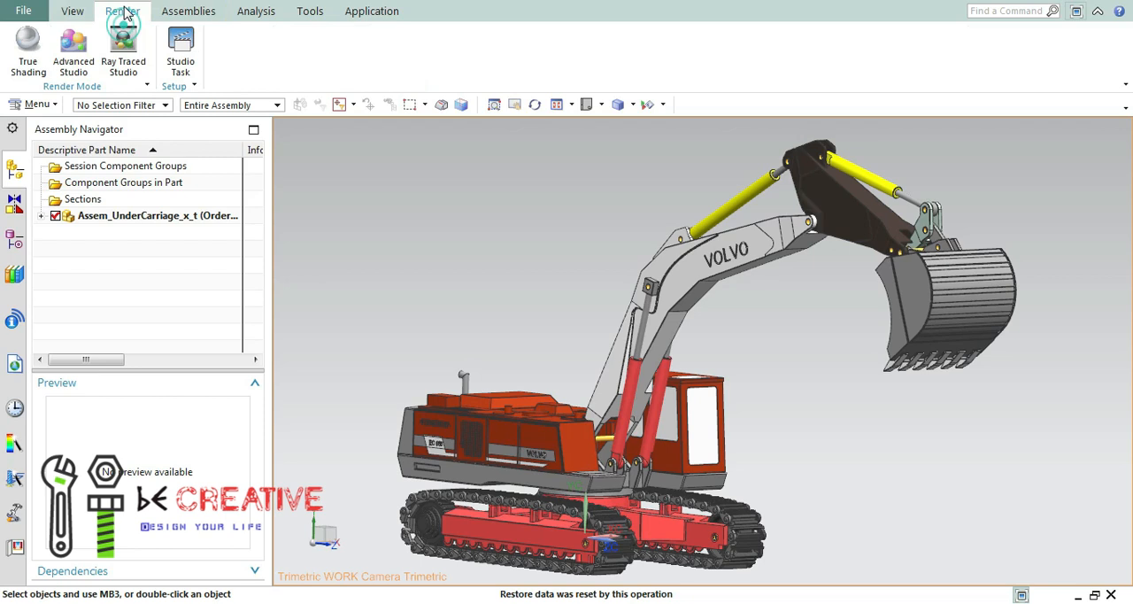
click(29, 53)
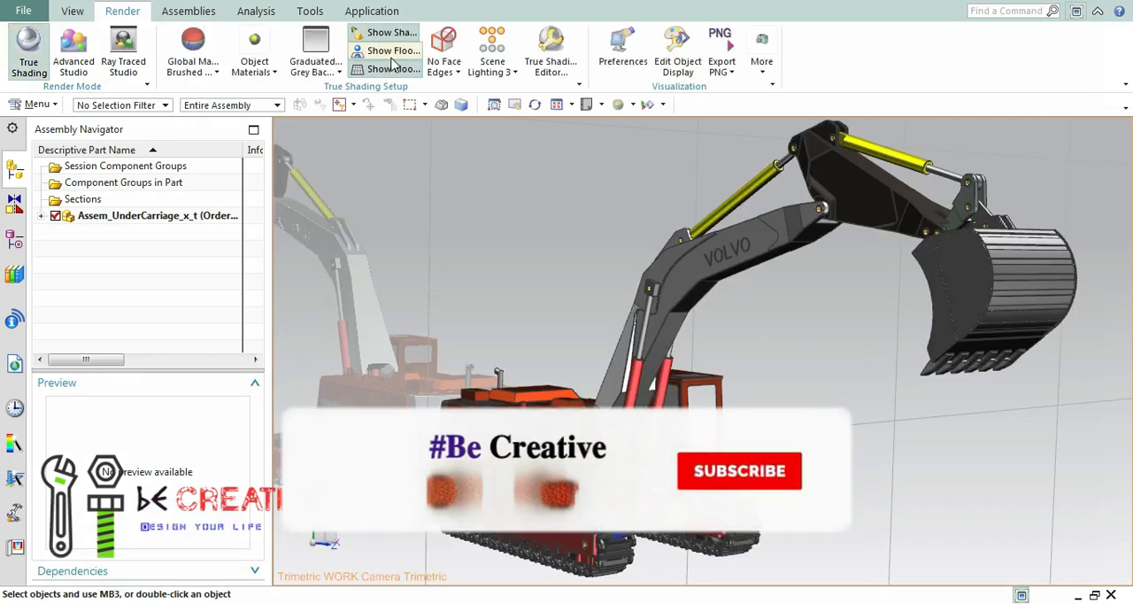
middle_drag(544, 295, 216, 292)
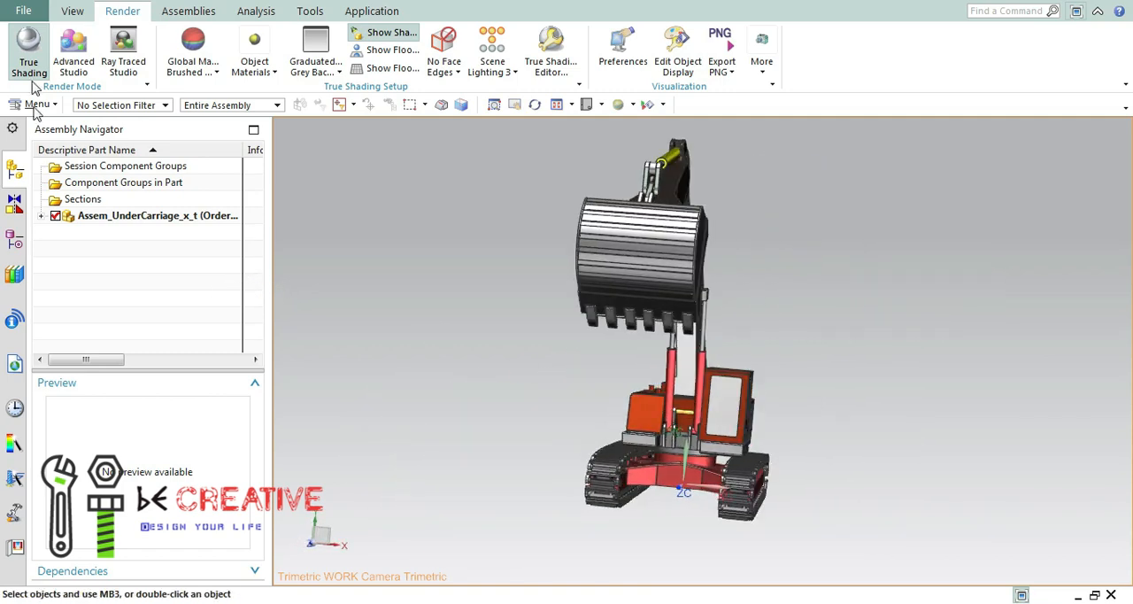
click(26, 46)
Examine the excavator in standard display from the front, including the boom cylinders and their pivots beside the cabin.
mouse_move(880, 400)
middle_down()
mouse_move(788, 374)
mouse_move(870, 374)
mouse_move(649, 442)
middle_up()
scroll(649, 442, down, 3)
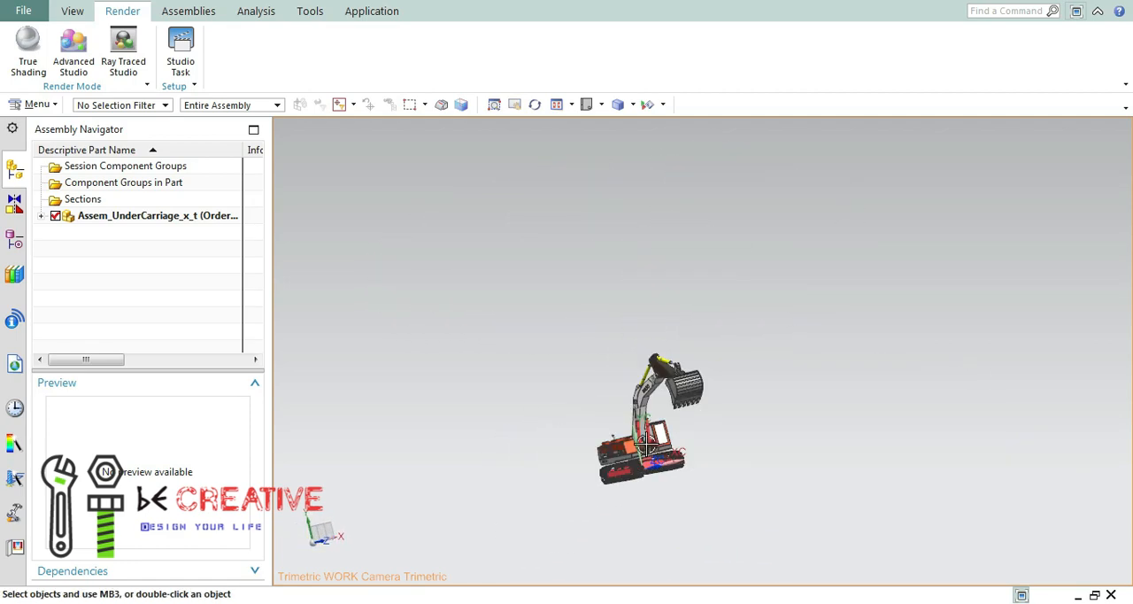
scroll(650, 440, up, 10)
click(649, 440)
scroll(650, 440, down, 4)
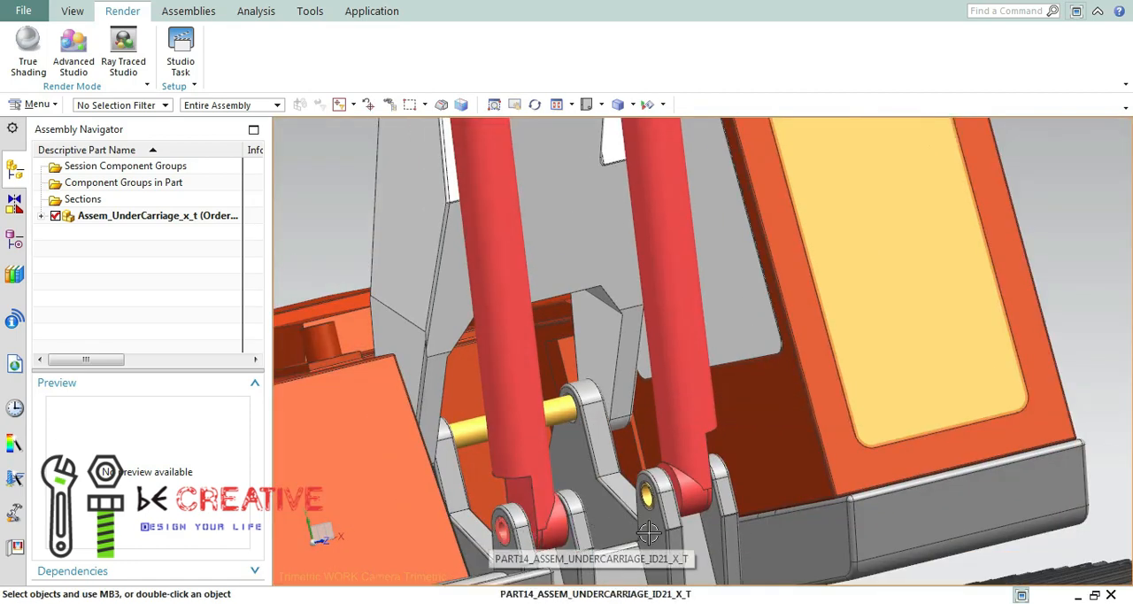
scroll(905, 286, down, 3)
scroll(689, 245, down, 2)
click(555, 106)
middle_drag(836, 398, 642, 385)
middle_drag(605, 120, 549, 288)
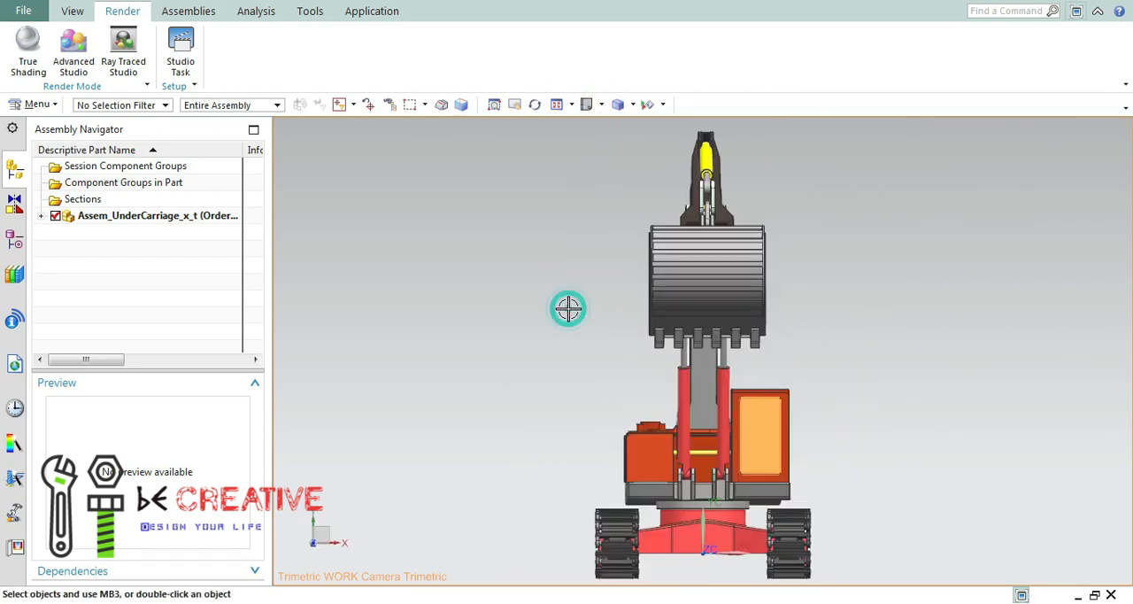
middle_drag(801, 336, 722, 331)
click(558, 104)
drag(887, 299, 731, 285)
drag(815, 384, 849, 375)
Examine the turret's VOLVO and EC 650 side panels and the whole excavator from both sides.
scroll(493, 472, down, 4)
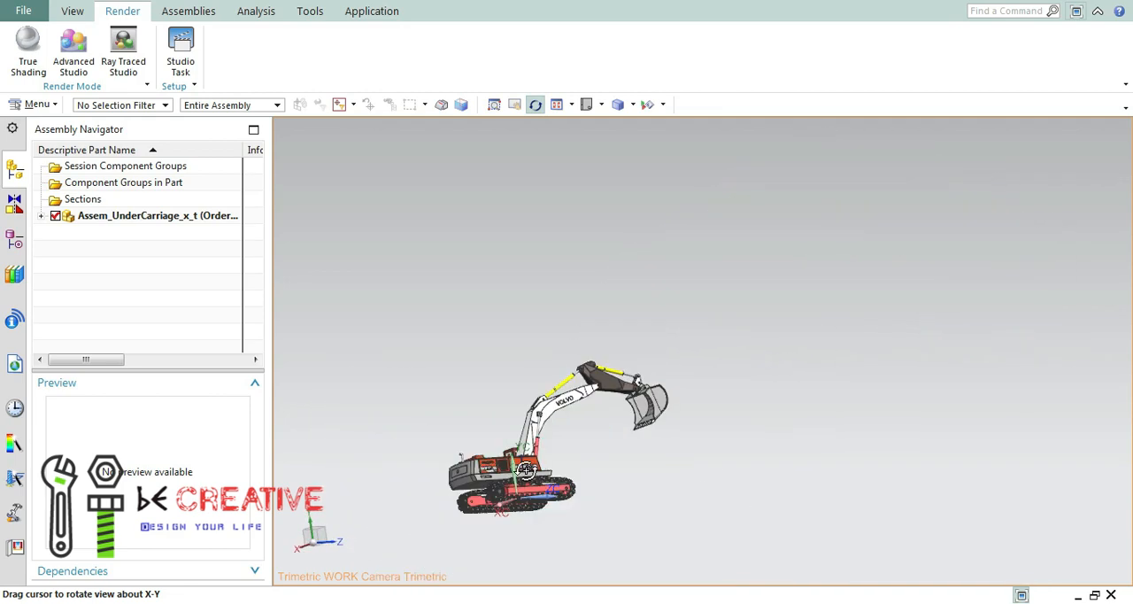
scroll(623, 443, up, 8)
click(558, 105)
scroll(505, 469, down, 4)
scroll(503, 468, up, 8)
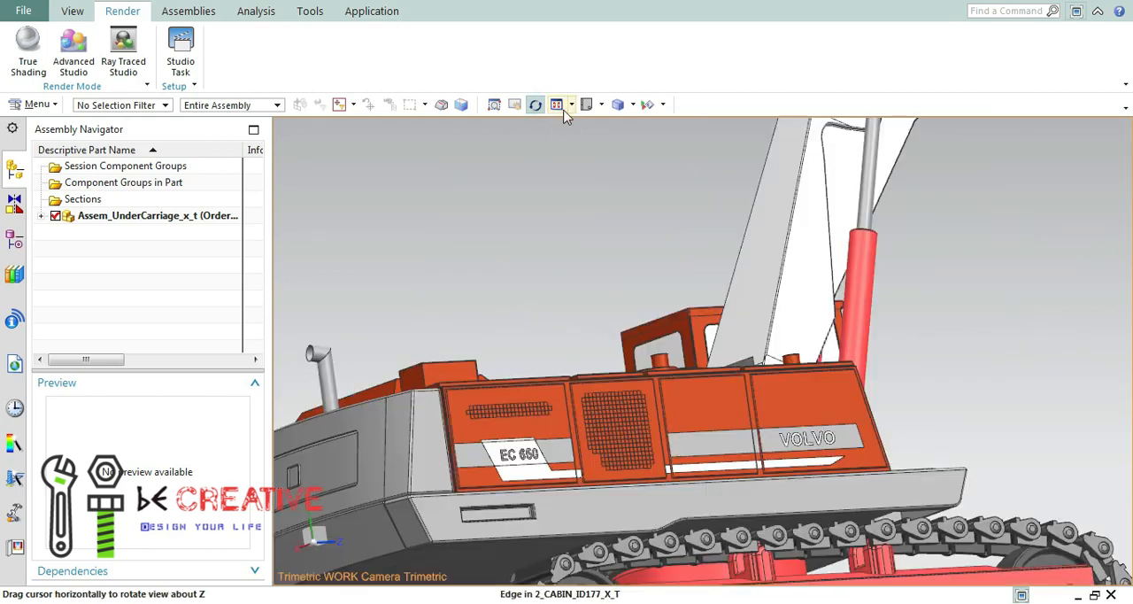
click(558, 104)
drag(827, 359, 410, 374)
mouse_move(520, 414)
mouse_down()
mouse_move(561, 398)
mouse_move(529, 405)
mouse_up()
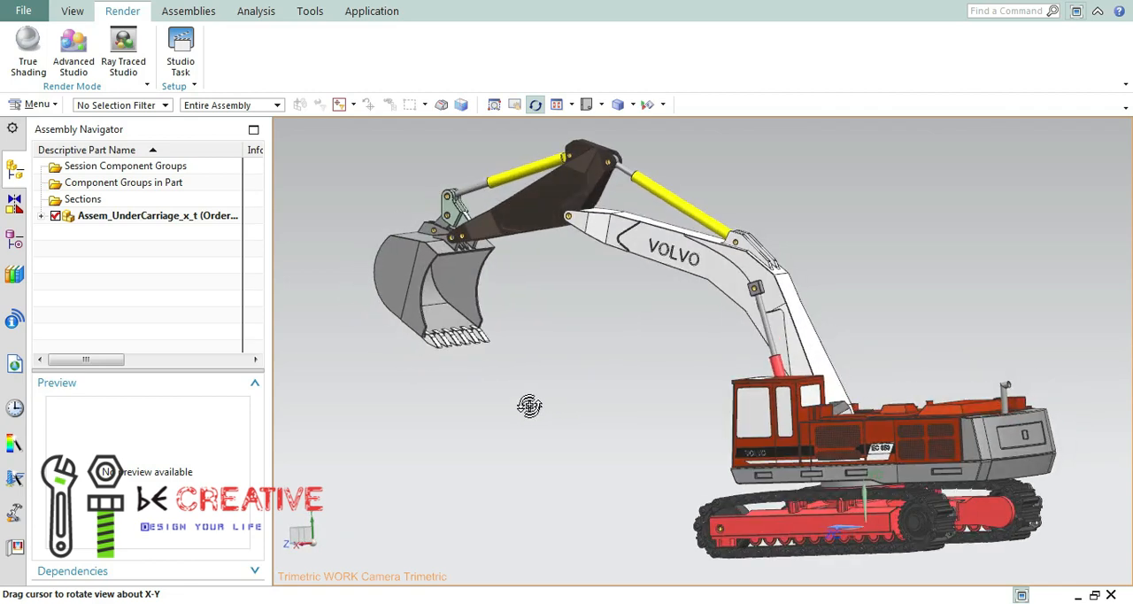
drag(498, 367, 606, 344)
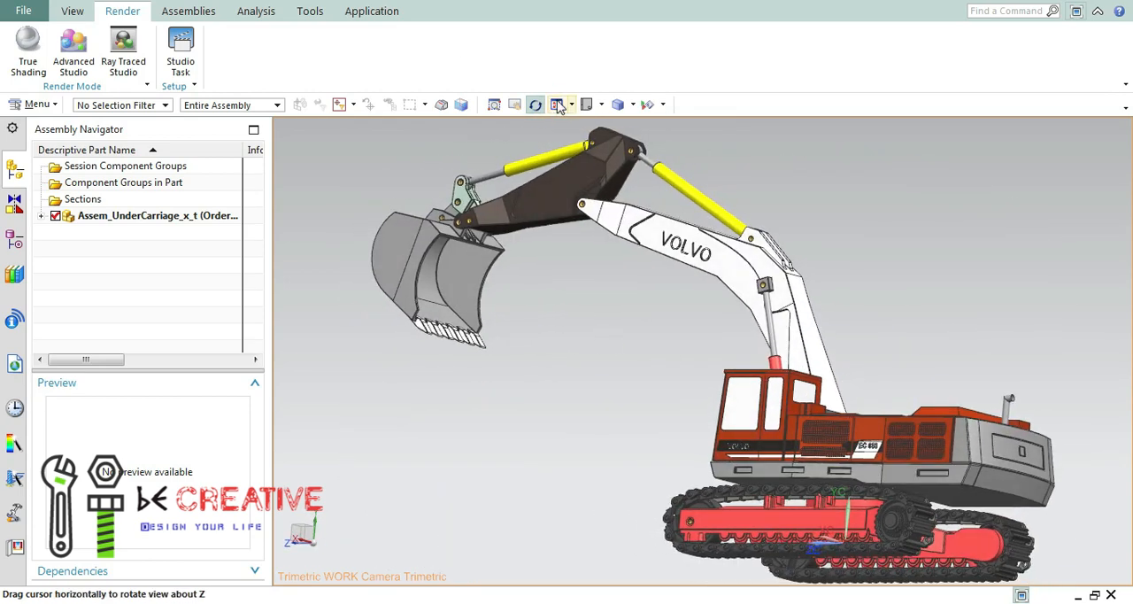
drag(558, 105, 683, 383)
click(23, 11)
click(40, 68)
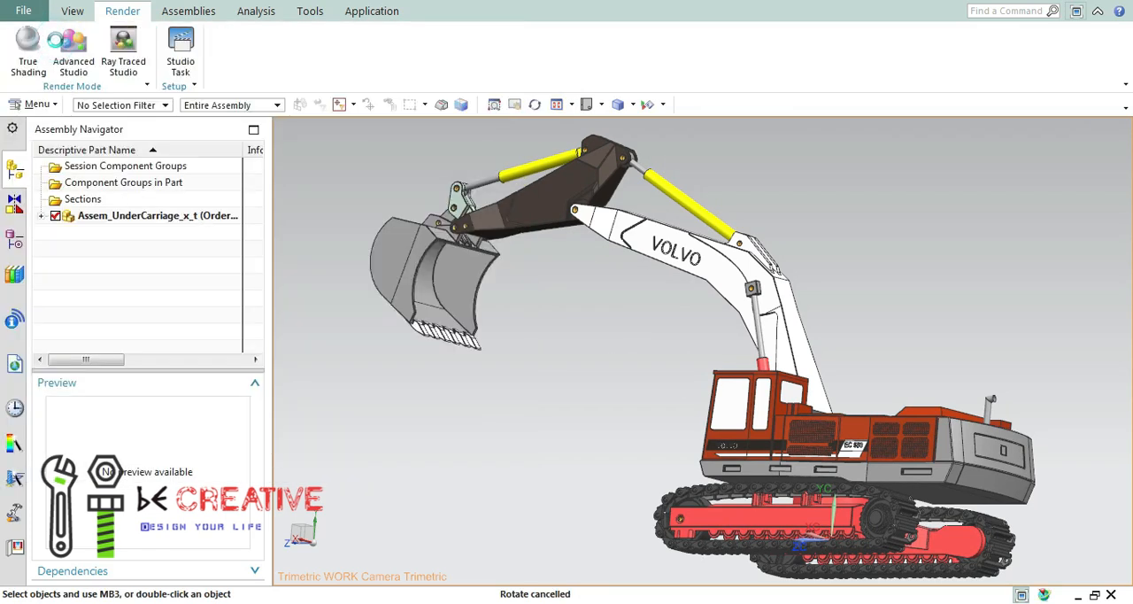
click(1091, 582)
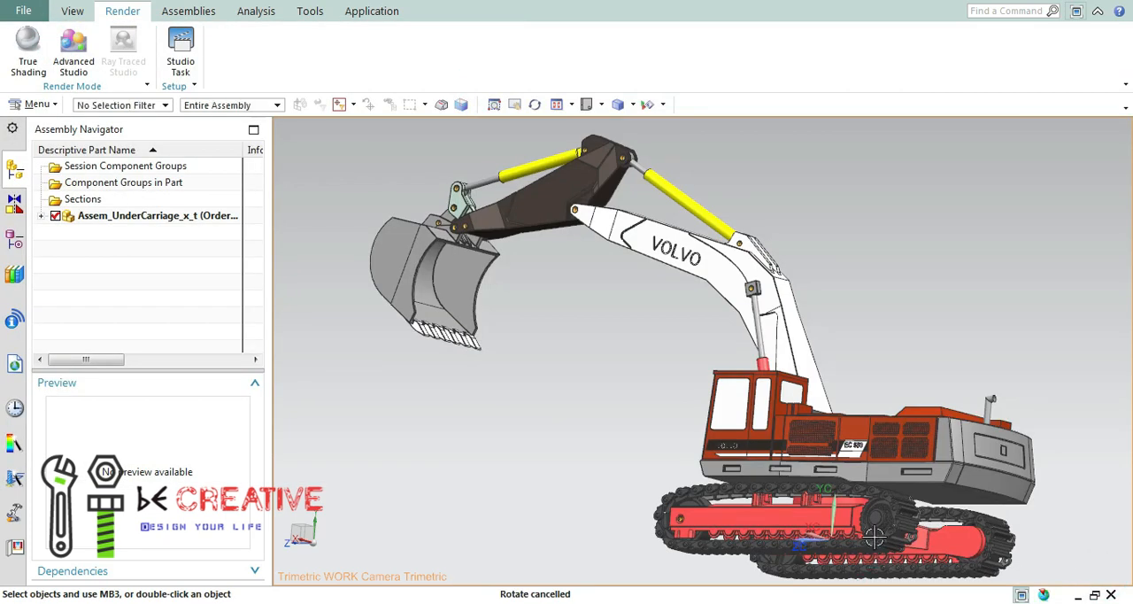
Show only the driven wheel 2_WheelDriven2_id280_x_t and the cabin's front window in the assembly.
scroll(874, 536, down, 5)
click(559, 106)
scroll(892, 513, up, 4)
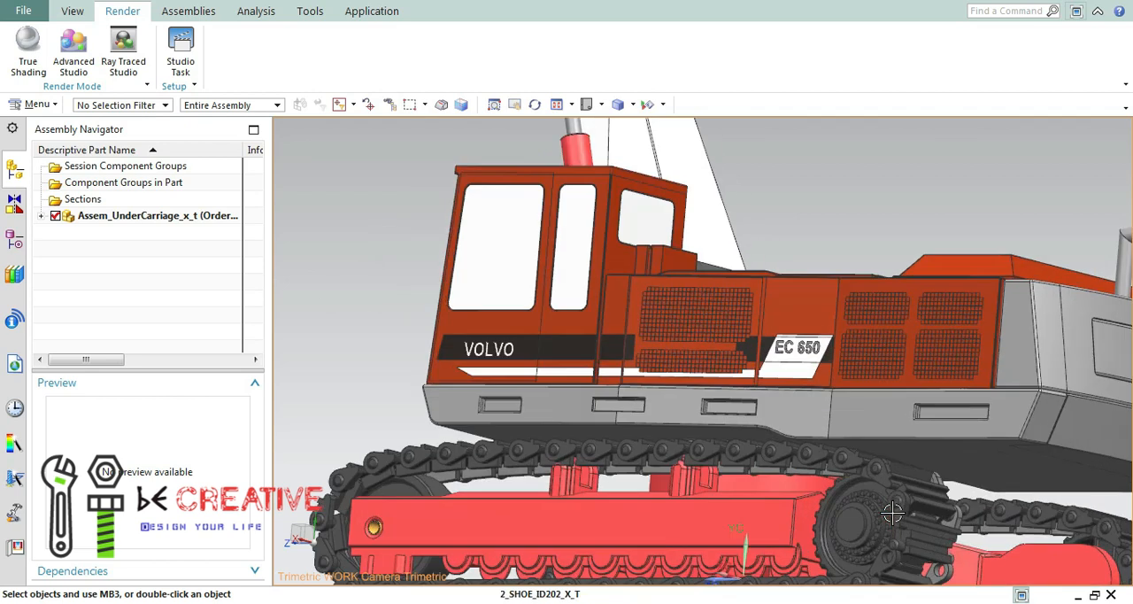
scroll(893, 512, up, 3)
right_click(818, 435)
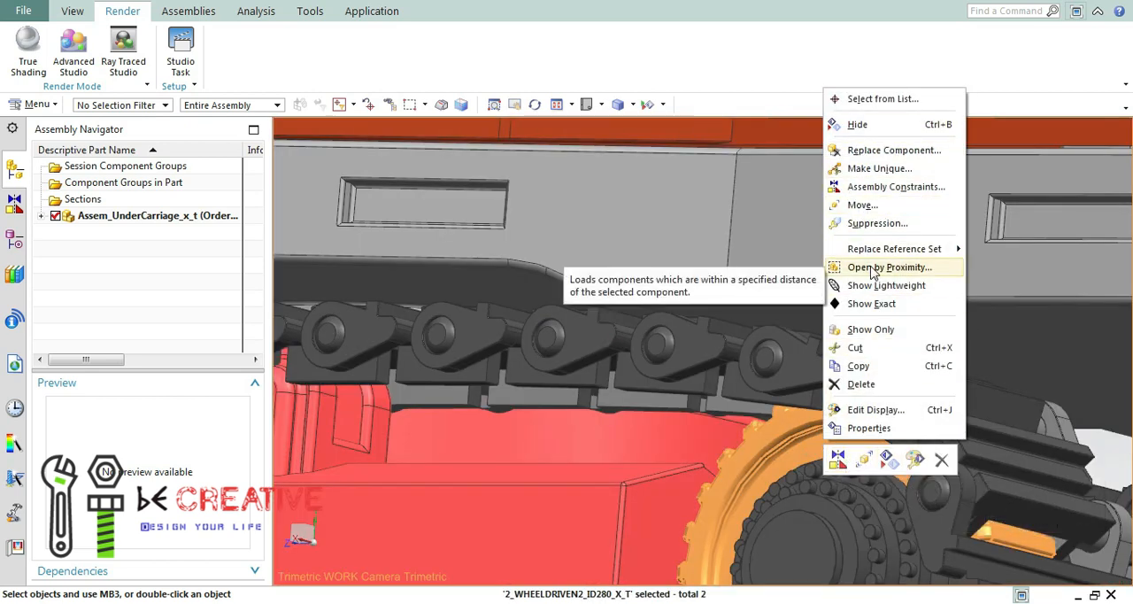
click(877, 328)
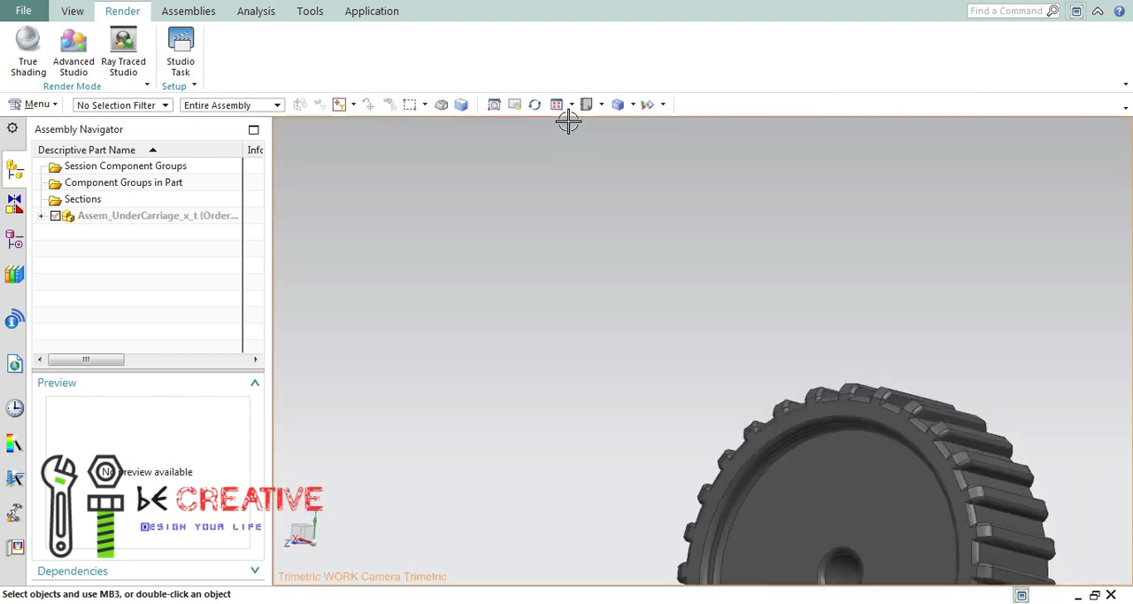
click(557, 105)
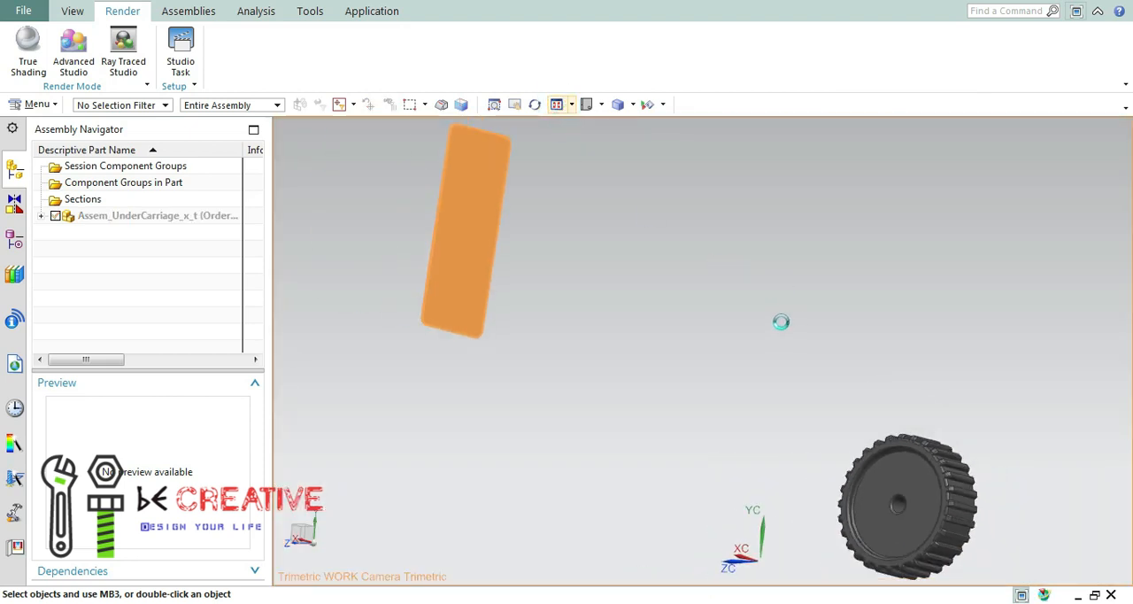
middle_drag(781, 322, 785, 316)
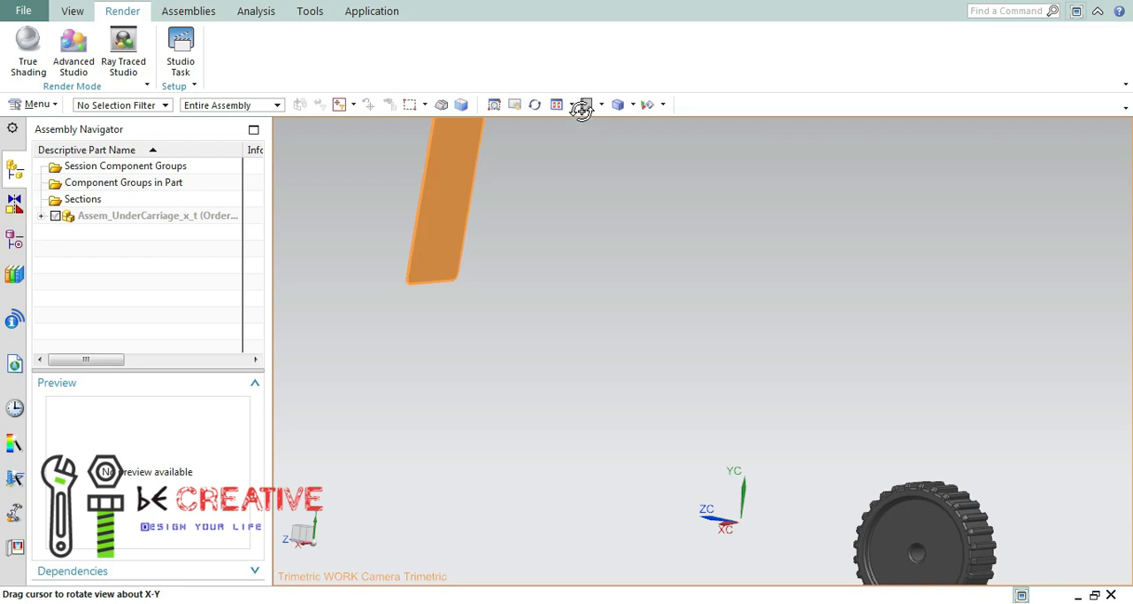
middle_drag(578, 112, 584, 121)
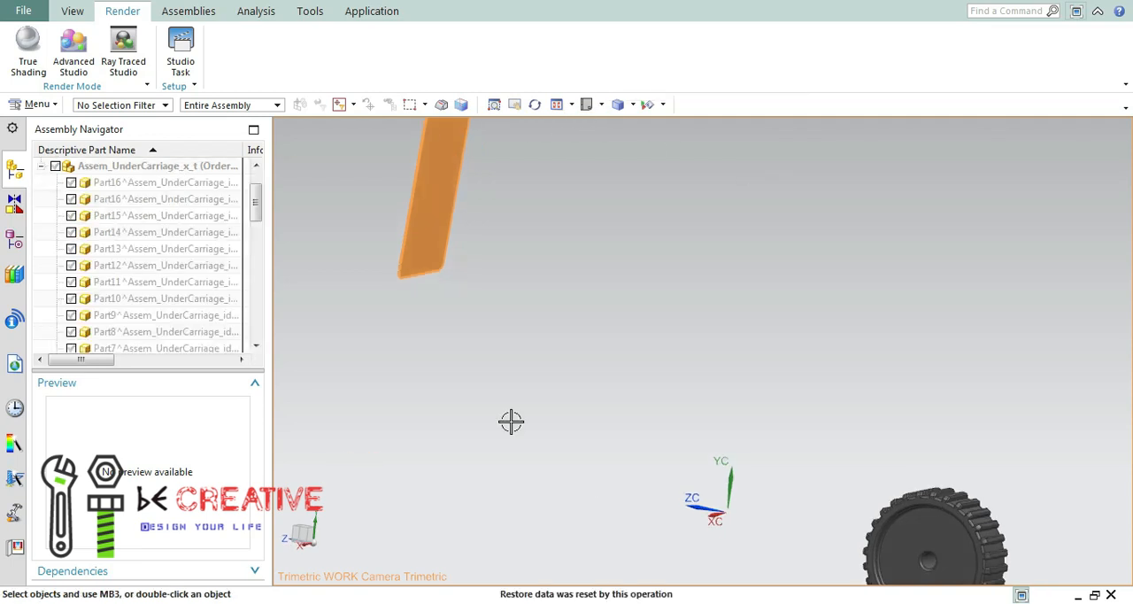
Look through the assembly's component list down to the cabin, turret, wheel and undercarriage frame parts.
drag(254, 204, 255, 320)
click(73, 10)
click(34, 60)
click(52, 174)
click(585, 107)
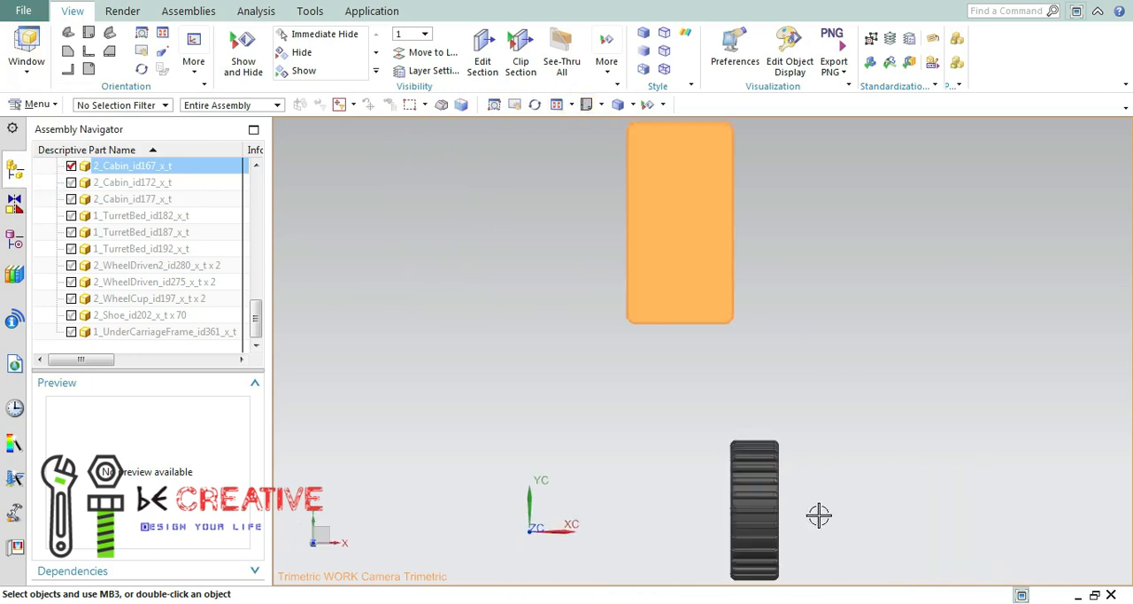
Make the driven wheel 2_WheelDriven2_id280_x_t the displayed part.
right_click(925, 494)
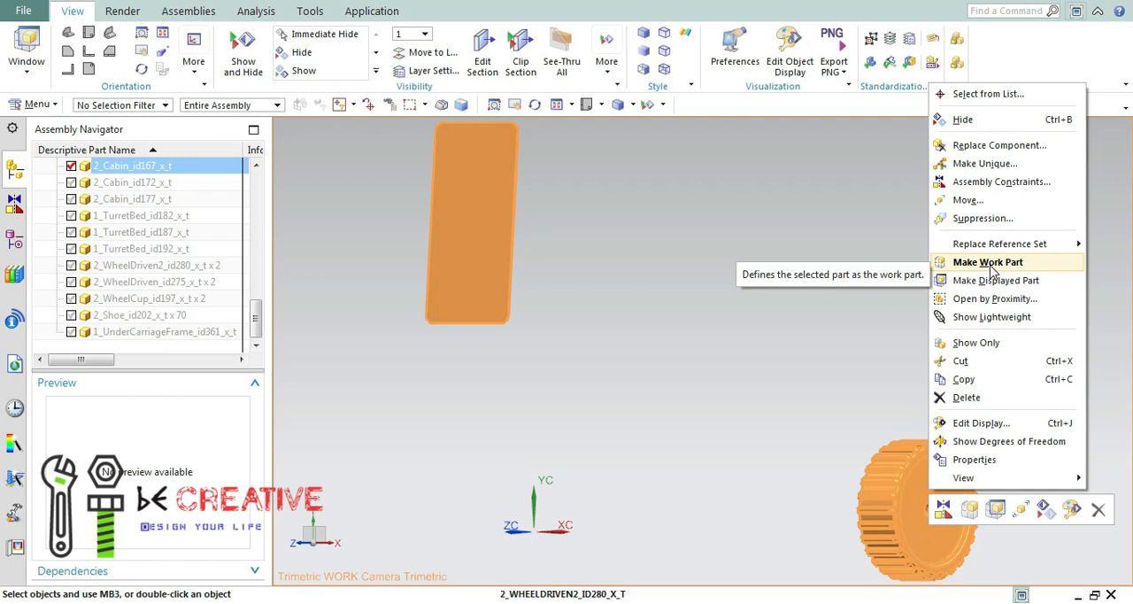
click(982, 281)
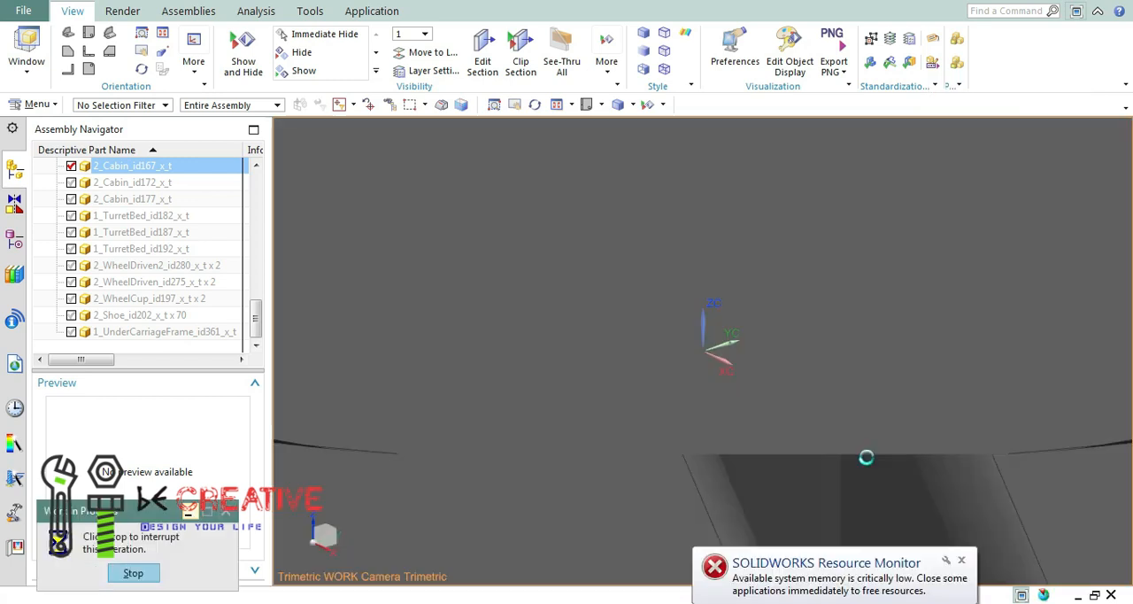
click(962, 560)
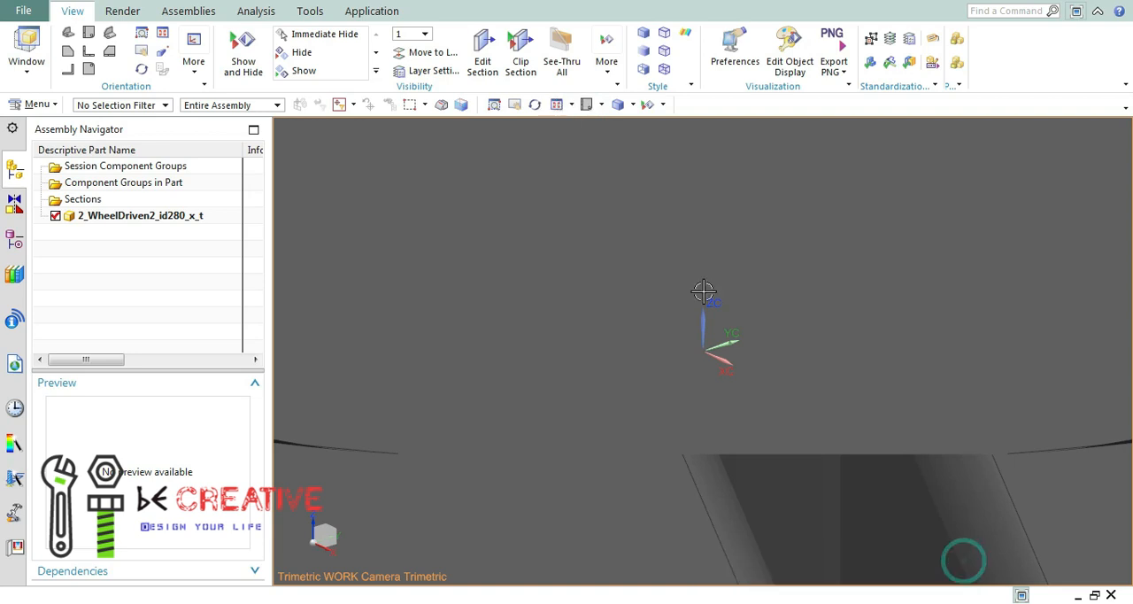
click(587, 104)
middle_drag(906, 215, 416, 222)
Return the display from the driven wheel part to the Assem_UnderCarriage_x_t assembly.
click(23, 11)
click(23, 12)
click(26, 69)
click(49, 191)
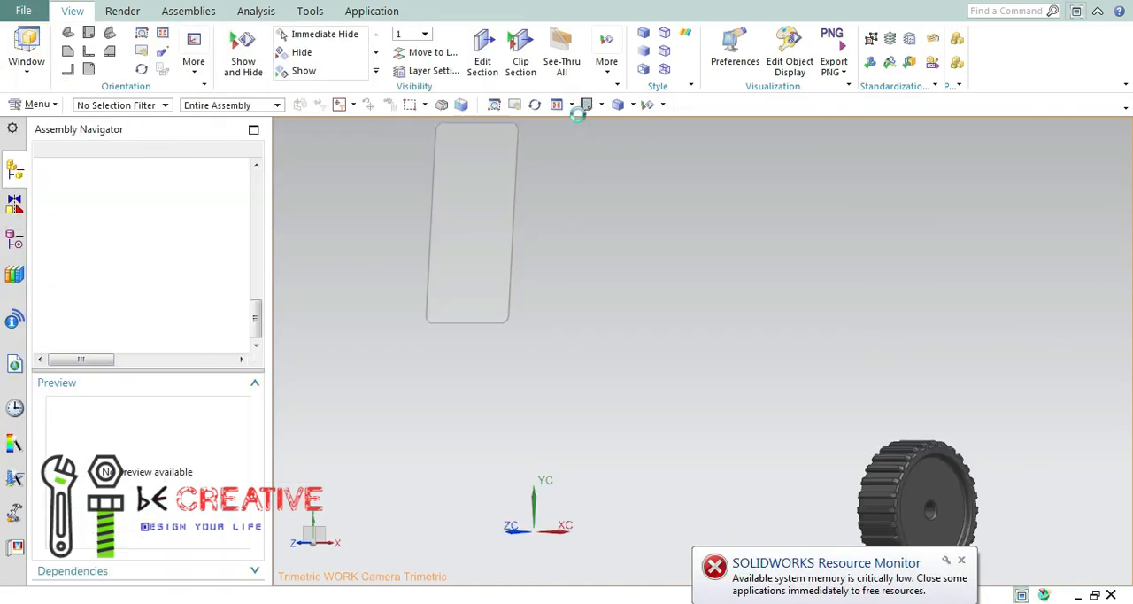
click(586, 106)
Show all components of the Assem_UnderCarriage_x_t assembly again and bring the whole excavator into view.
drag(252, 306, 257, 177)
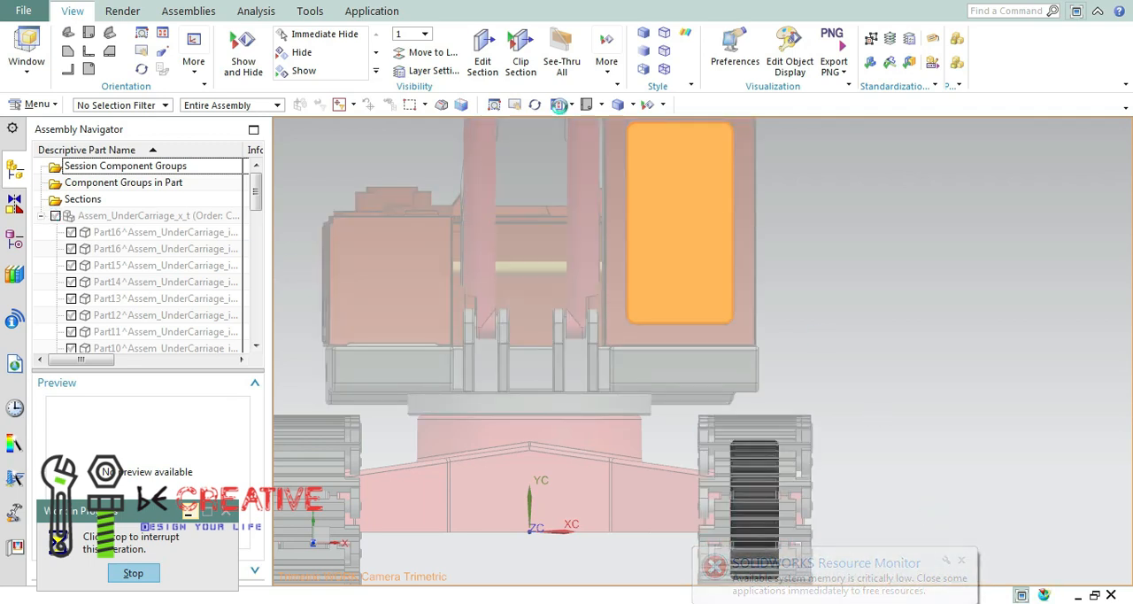
click(559, 104)
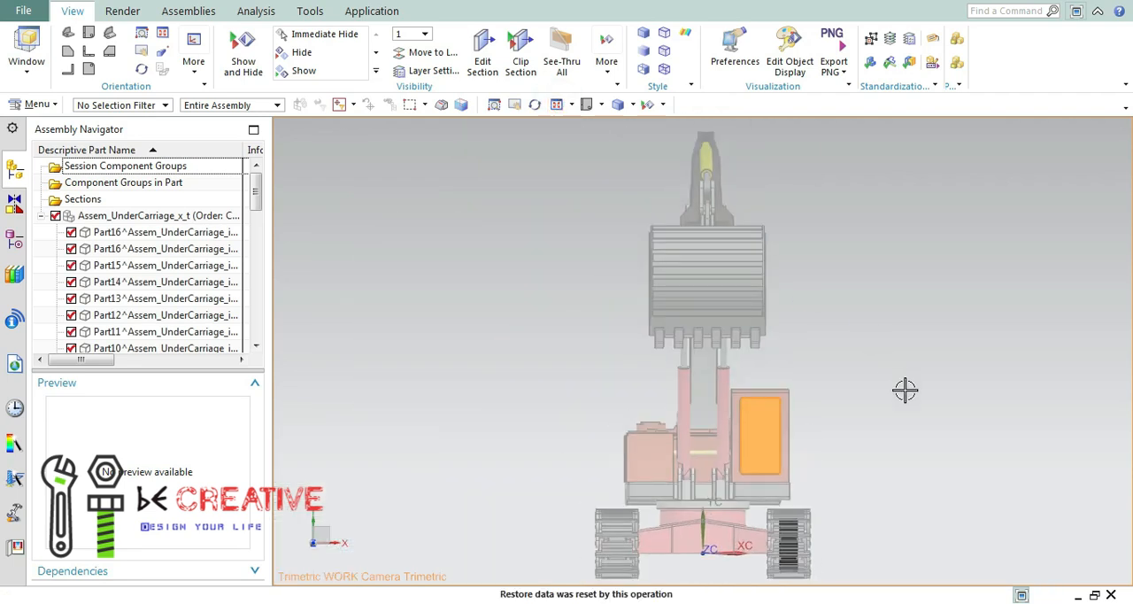
middle_drag(903, 390, 841, 381)
Review the component list and examine where the driven wheel work part sits in the excavator's track.
drag(255, 206, 251, 341)
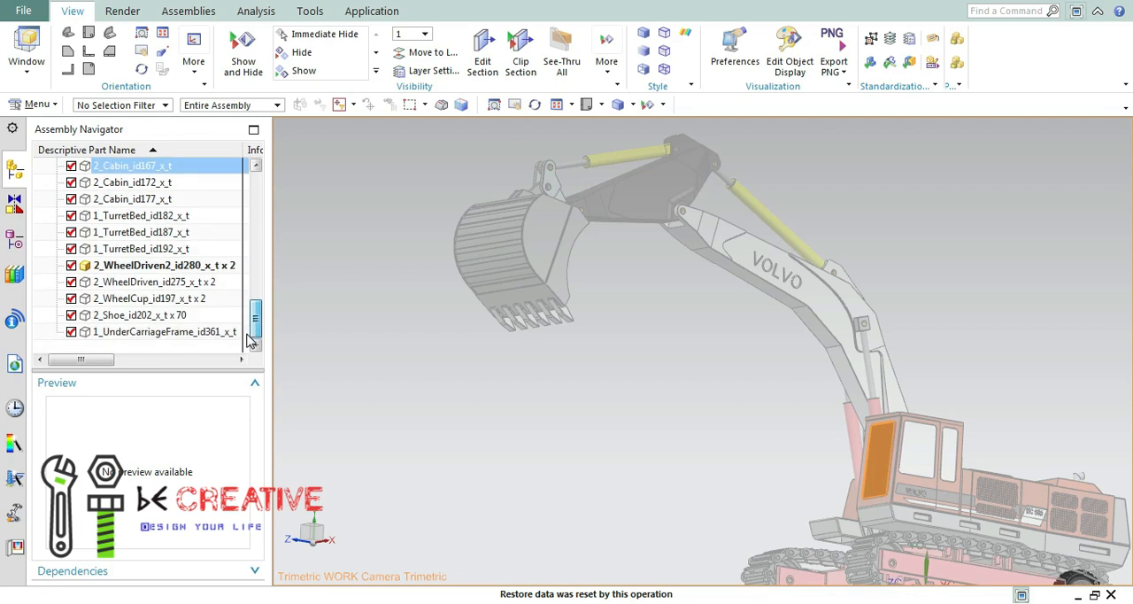
click(588, 105)
middle_drag(915, 468, 792, 384)
key(F8)
scroll(791, 384, up, 1)
click(557, 102)
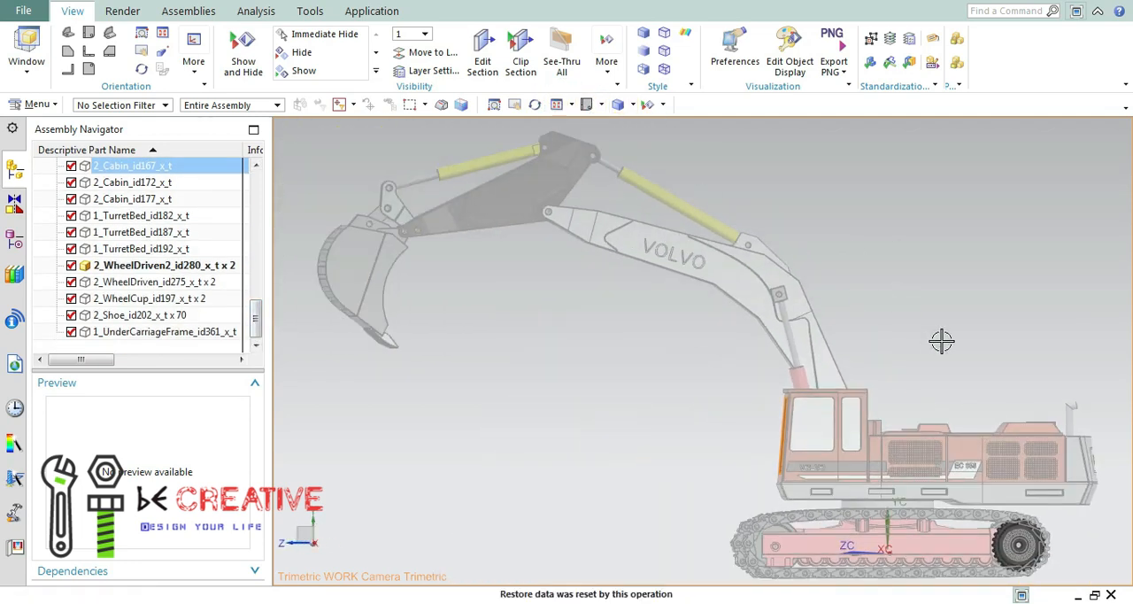
middle_drag(932, 340, 931, 340)
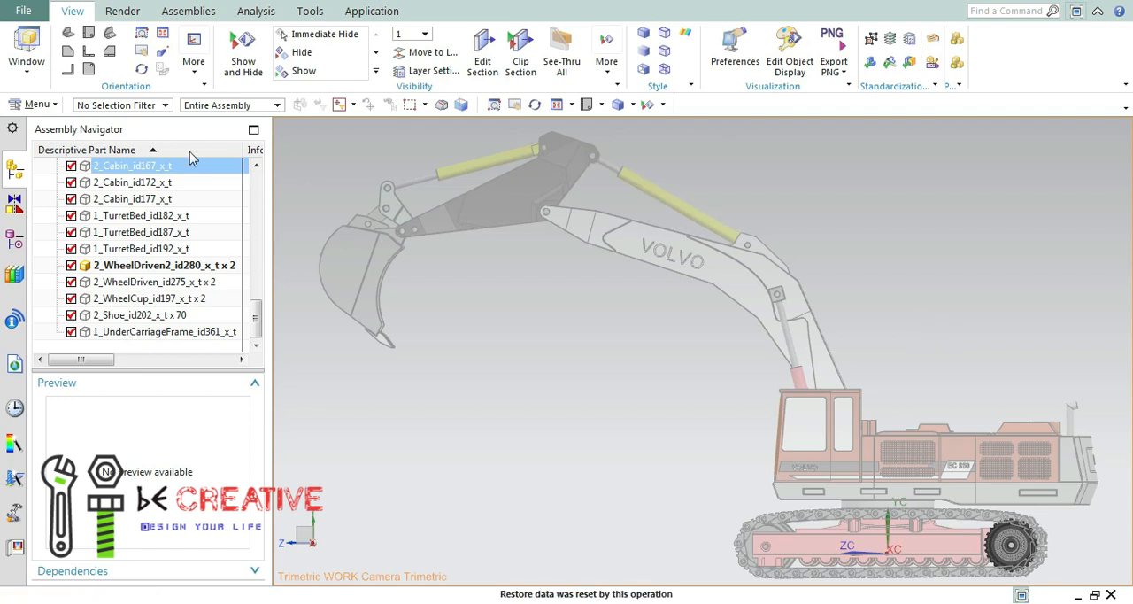
click(256, 166)
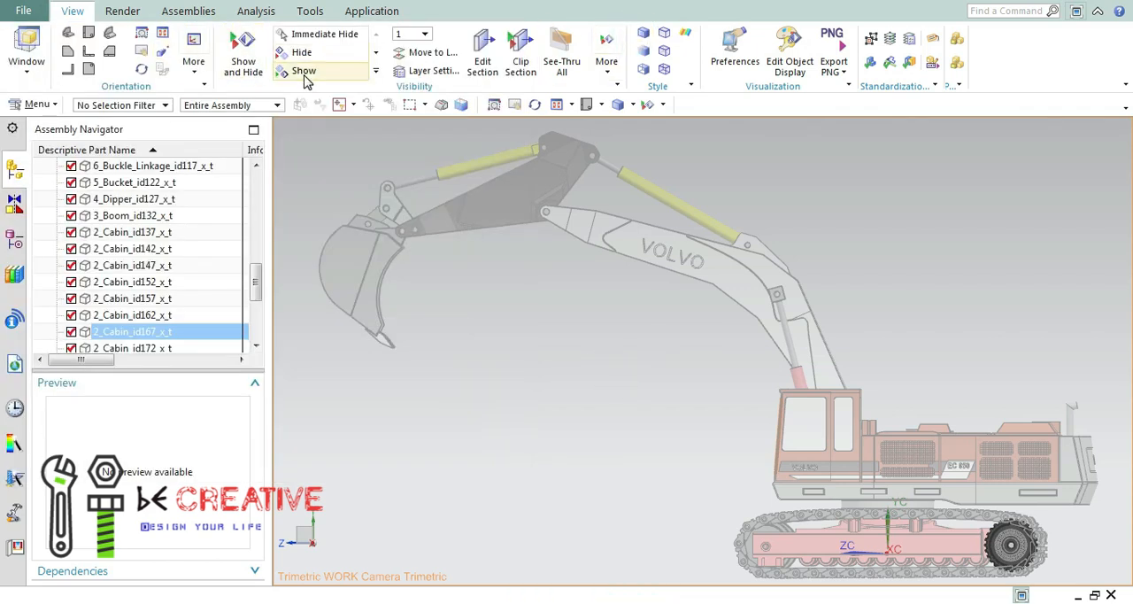
click(306, 78)
click(334, 127)
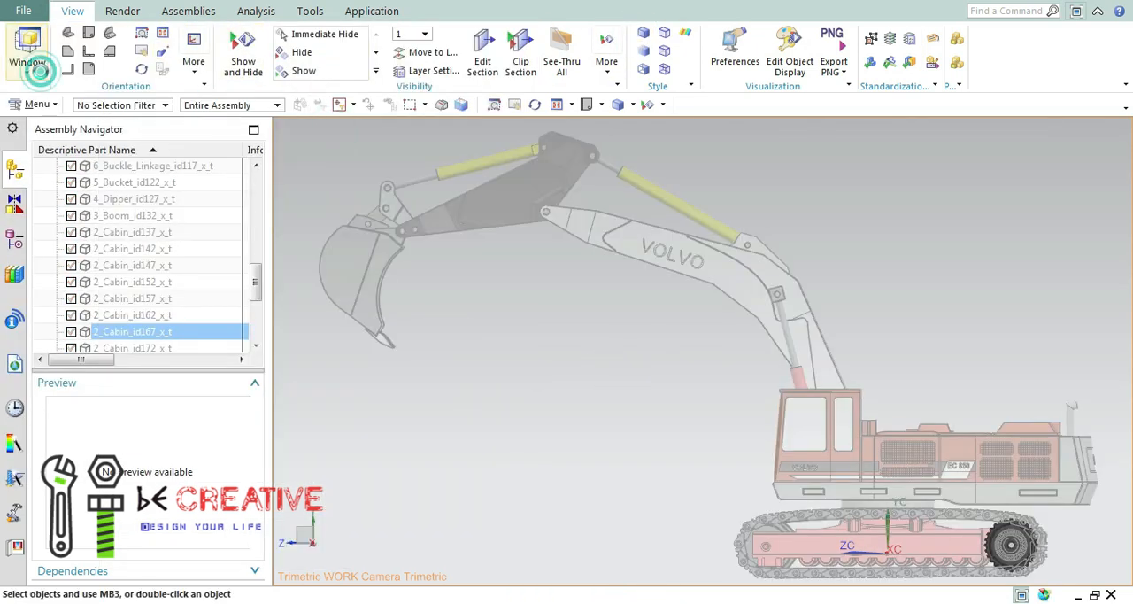
click(40, 71)
click(375, 156)
click(196, 75)
click(257, 72)
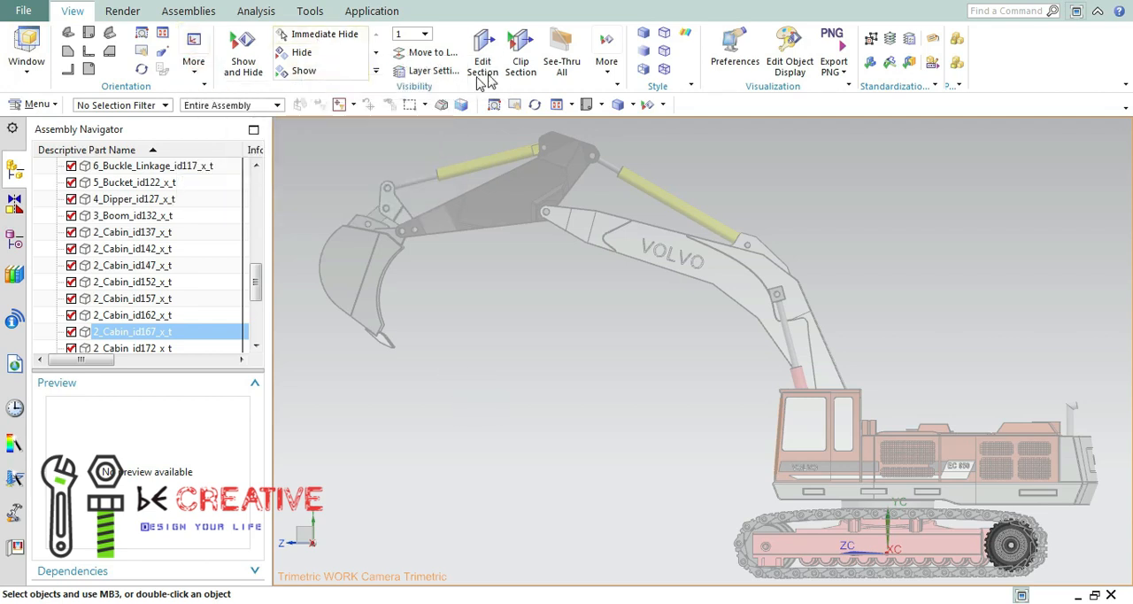
click(27, 55)
click(23, 10)
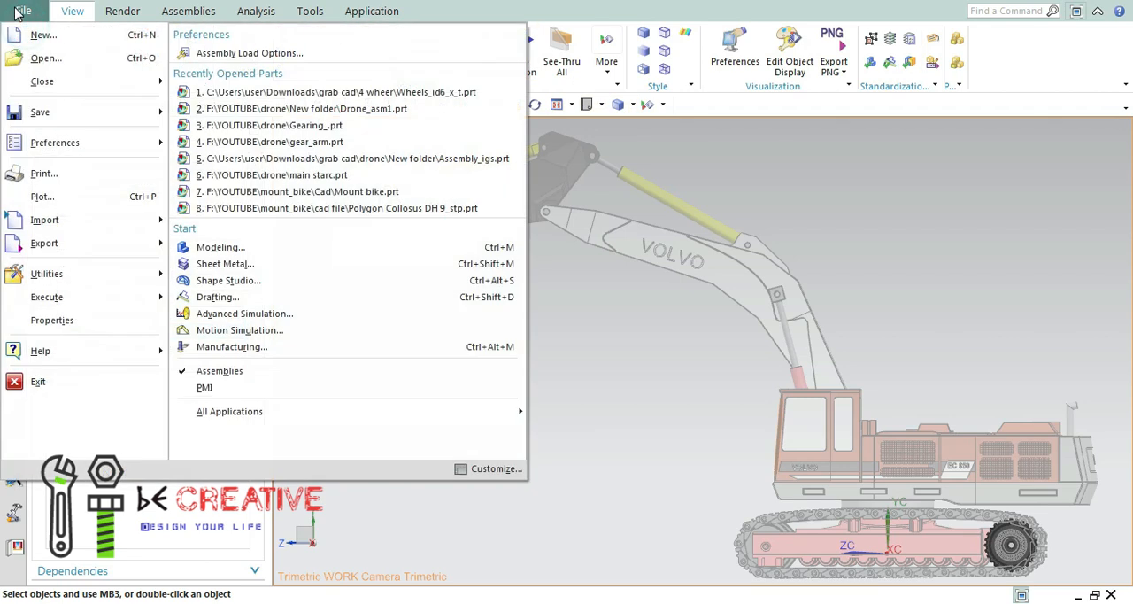
Make the displayed excavator assembly the work part again.
click(23, 11)
click(122, 10)
click(188, 11)
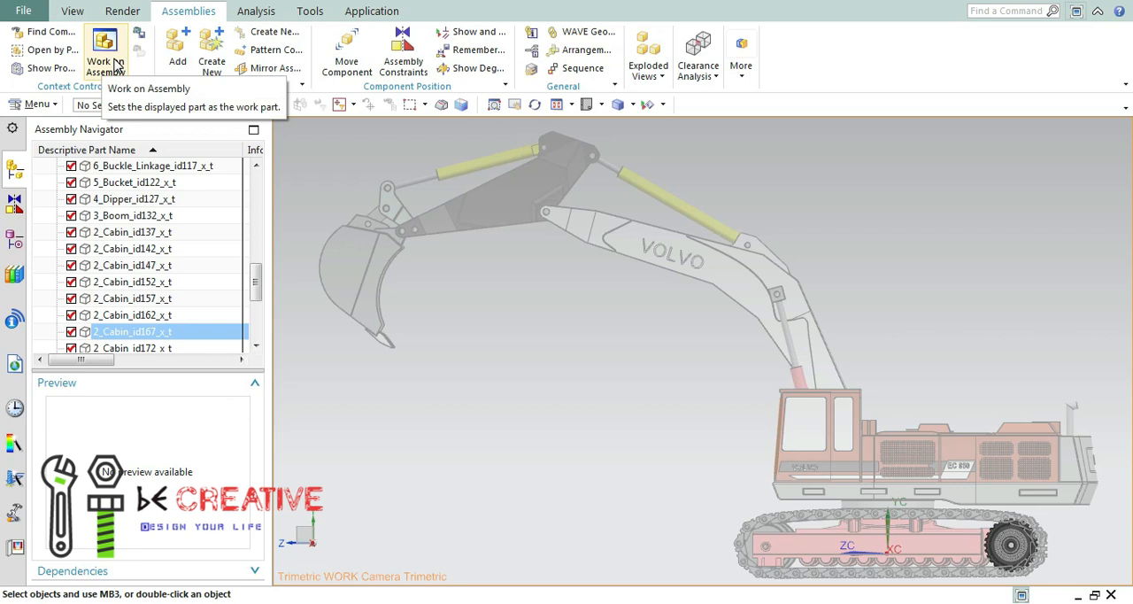
click(105, 53)
Create a new part from the Model template in millimetres with the file name _model1.prt.
click(73, 11)
click(23, 50)
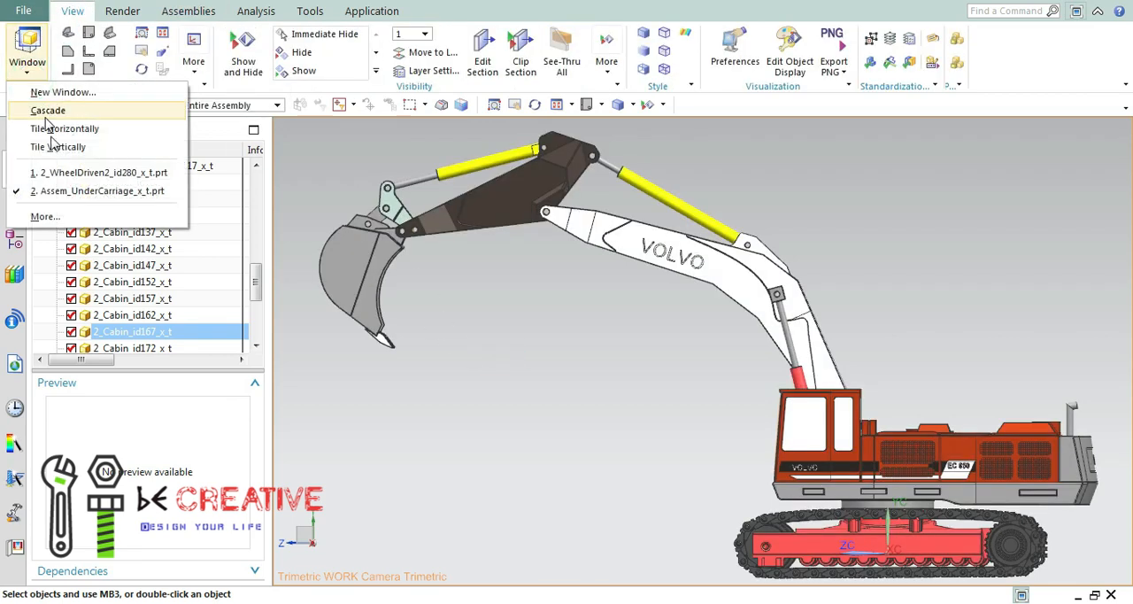
click(23, 11)
click(23, 11)
click(65, 35)
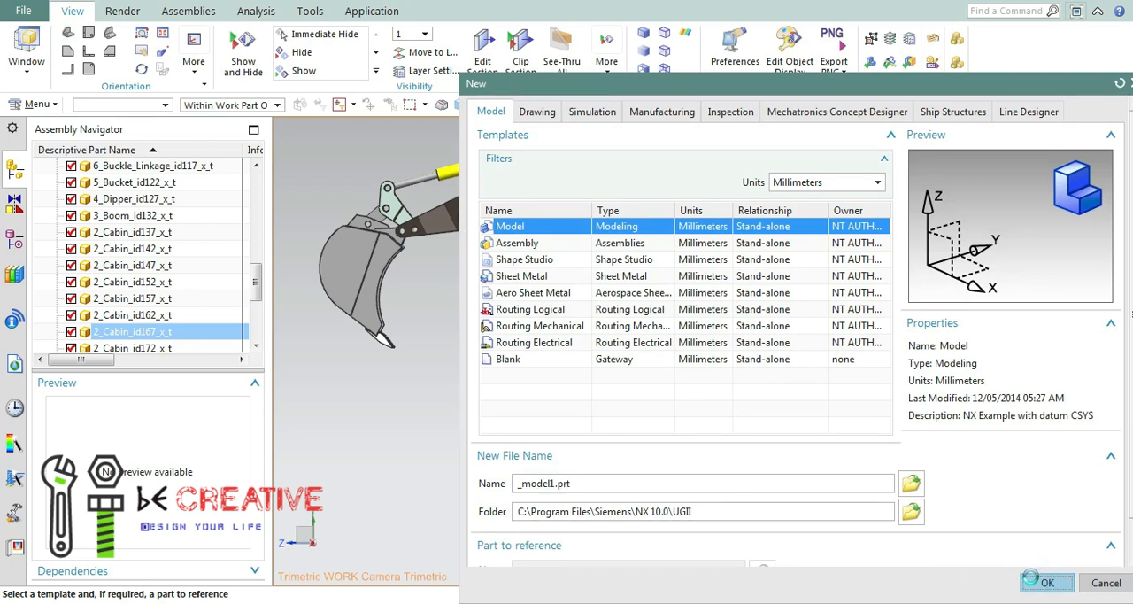
click(1033, 581)
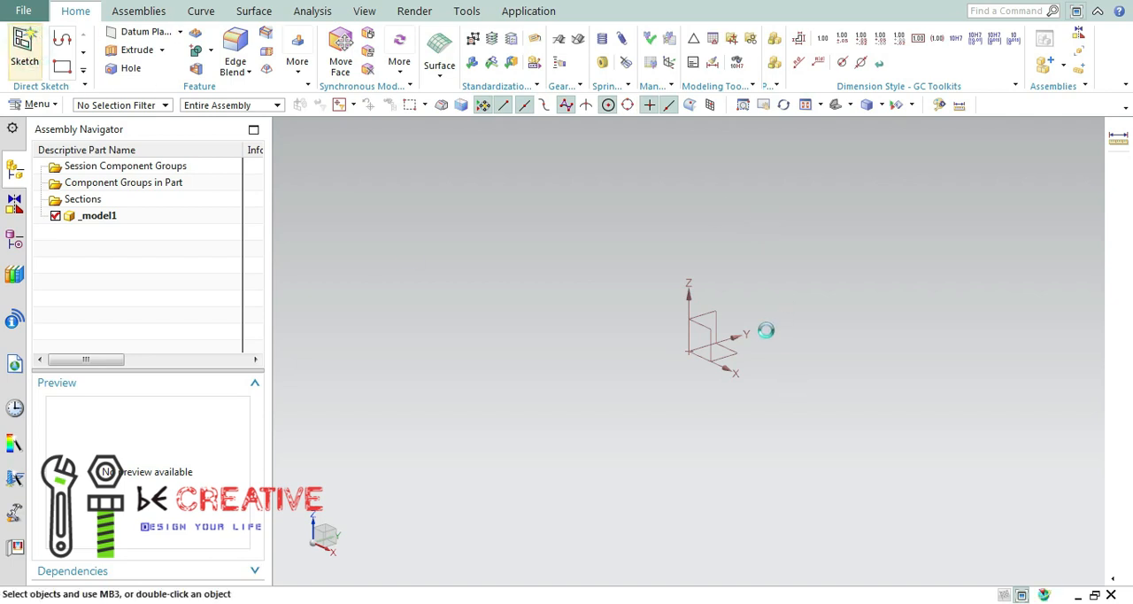
click(728, 353)
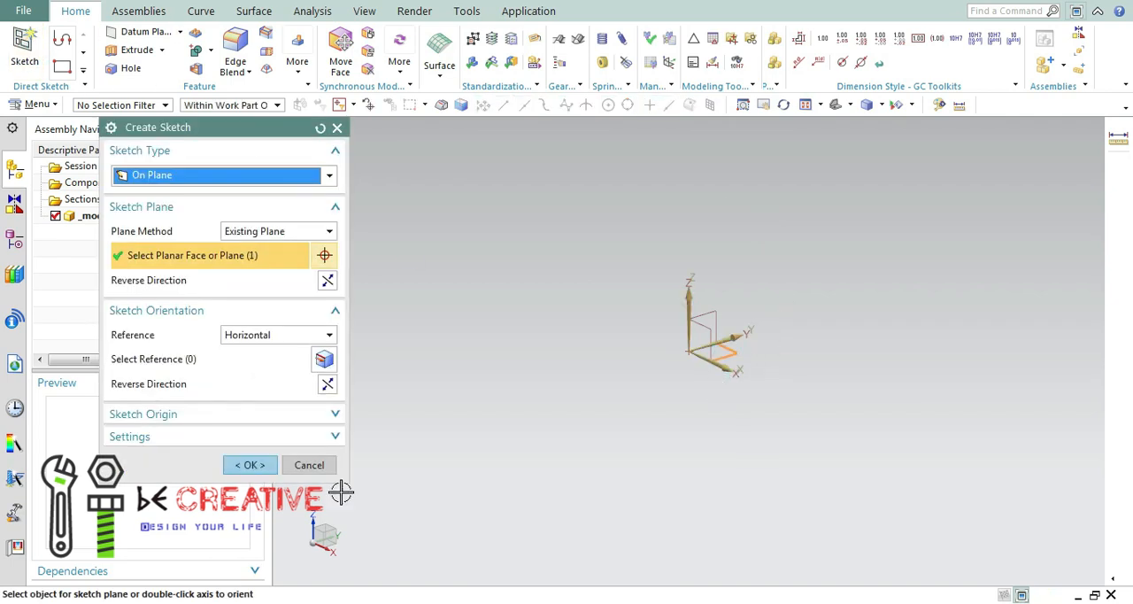
click(265, 466)
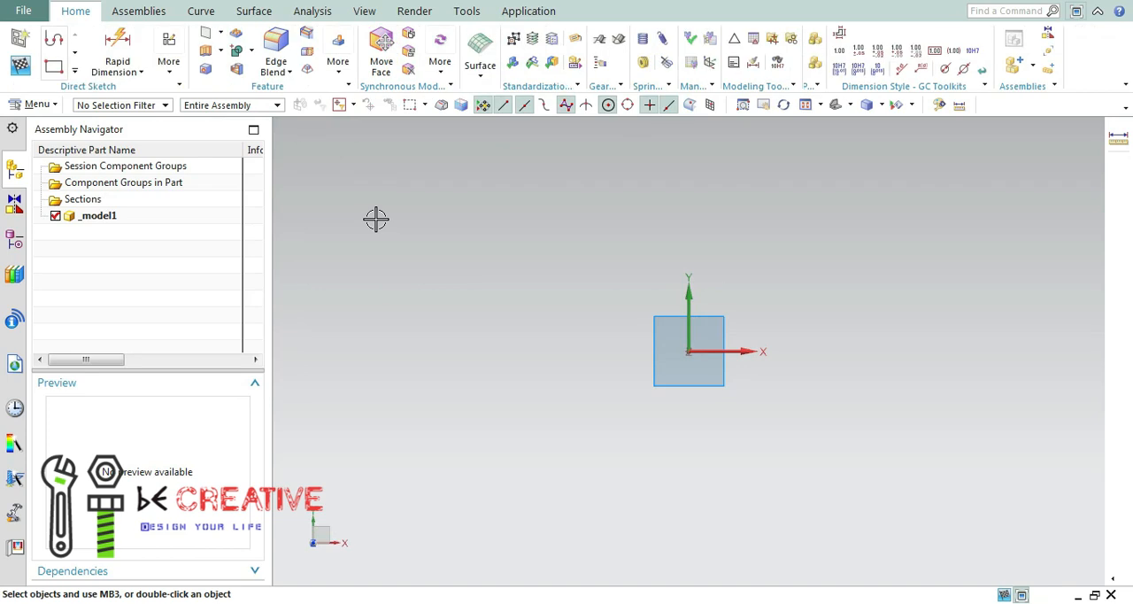
click(21, 68)
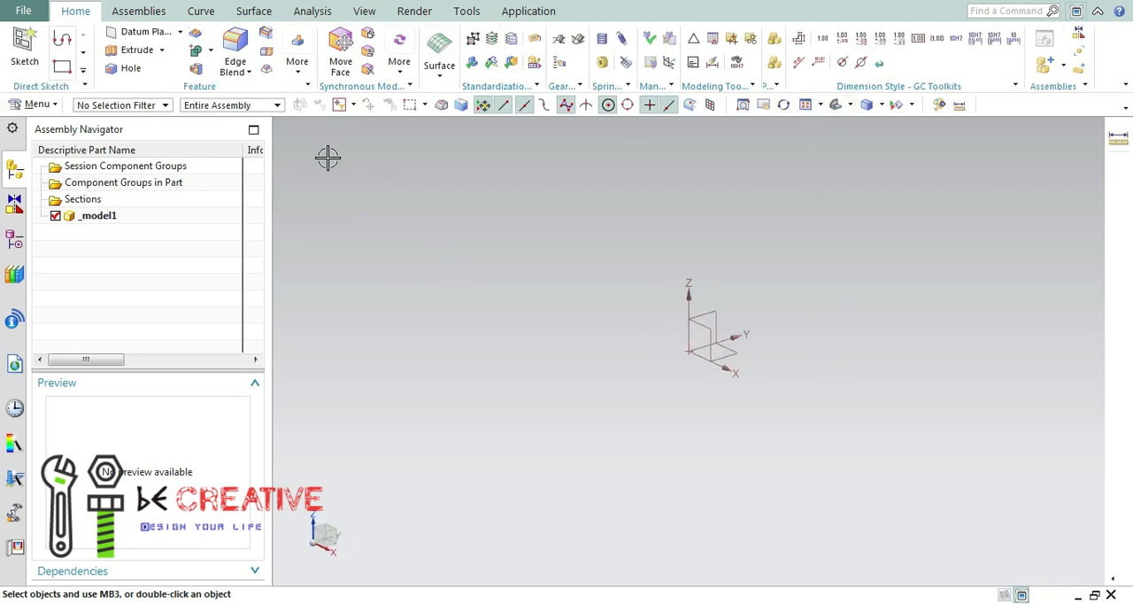
Start a sketch on the XZ plane and draw a circle about 57 mm in diameter centred on the origin.
click(24, 49)
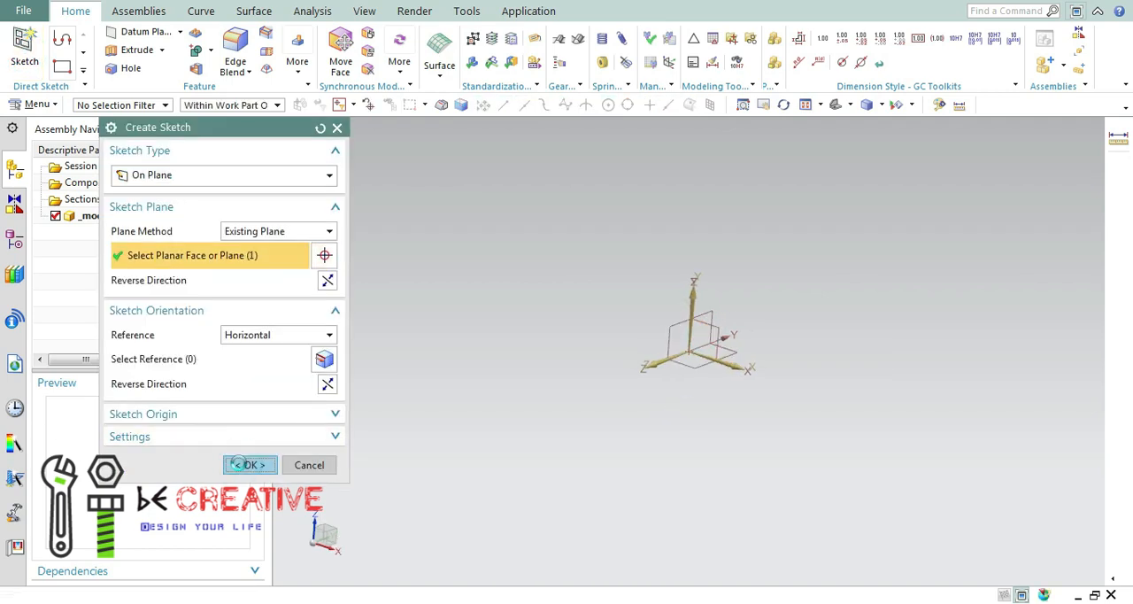
click(254, 461)
click(77, 71)
click(159, 56)
click(689, 351)
click(264, 128)
Dimension the circle with Rapid Dimension and set its diameter to 925 mm.
click(169, 63)
click(131, 70)
click(122, 46)
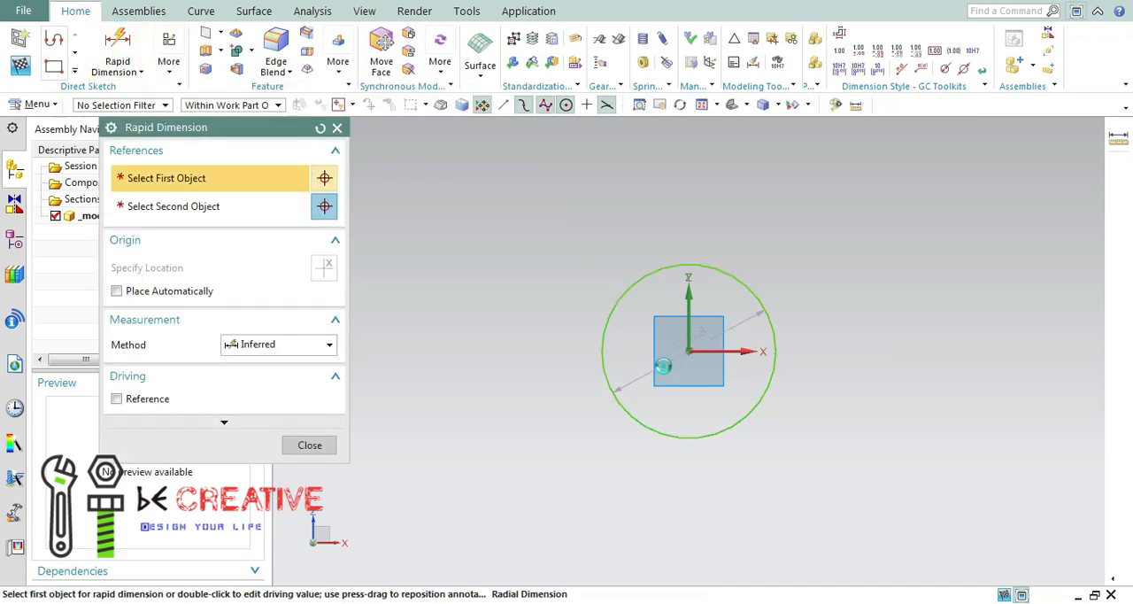
click(664, 364)
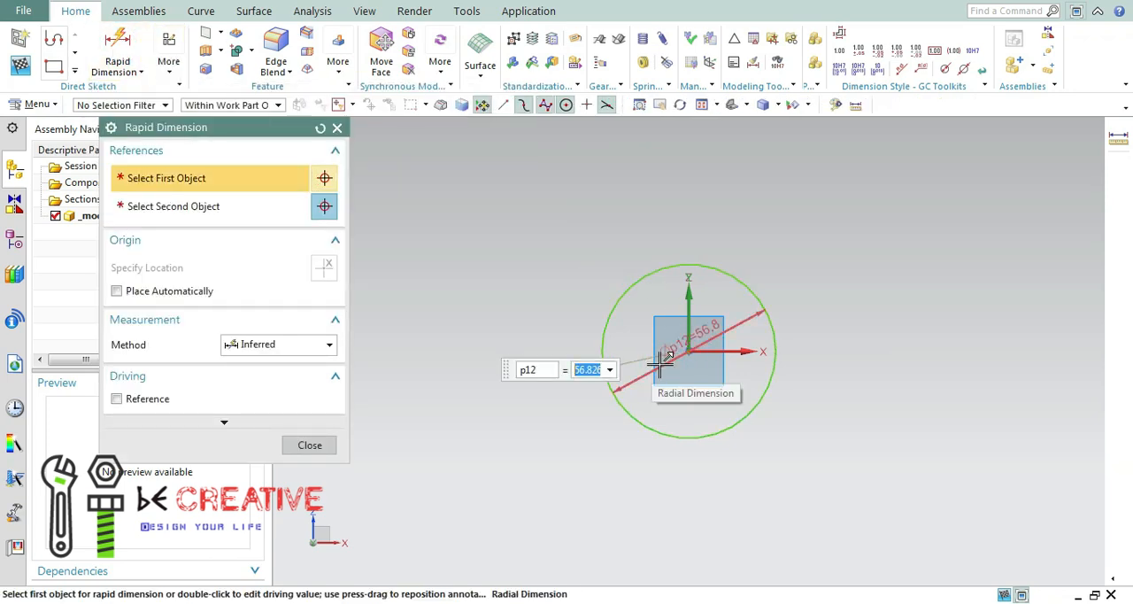
text(925)
key(Return)
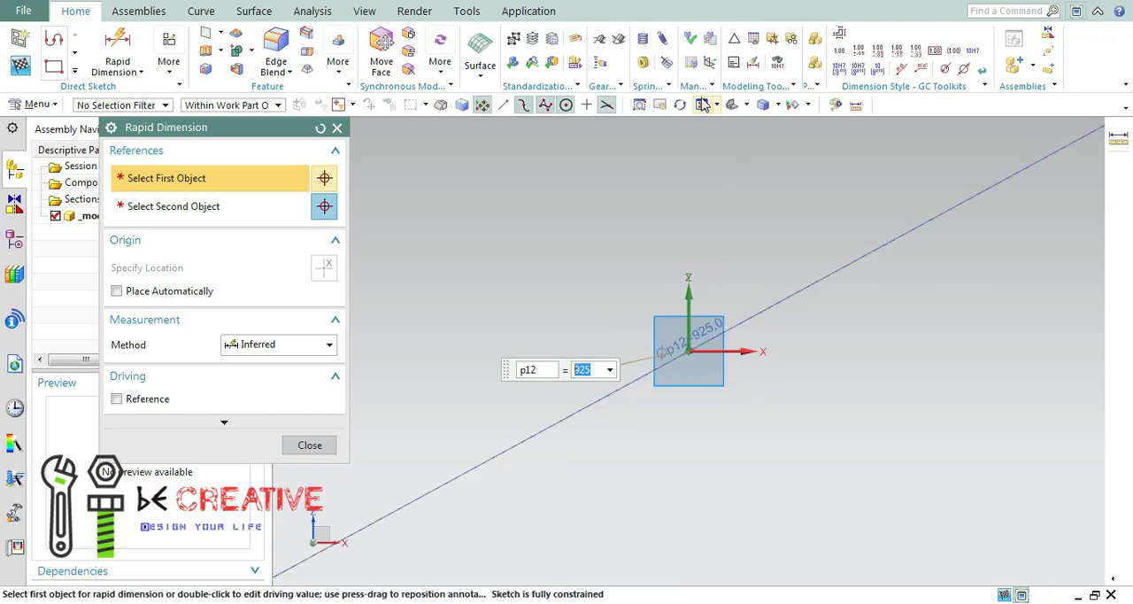
click(311, 445)
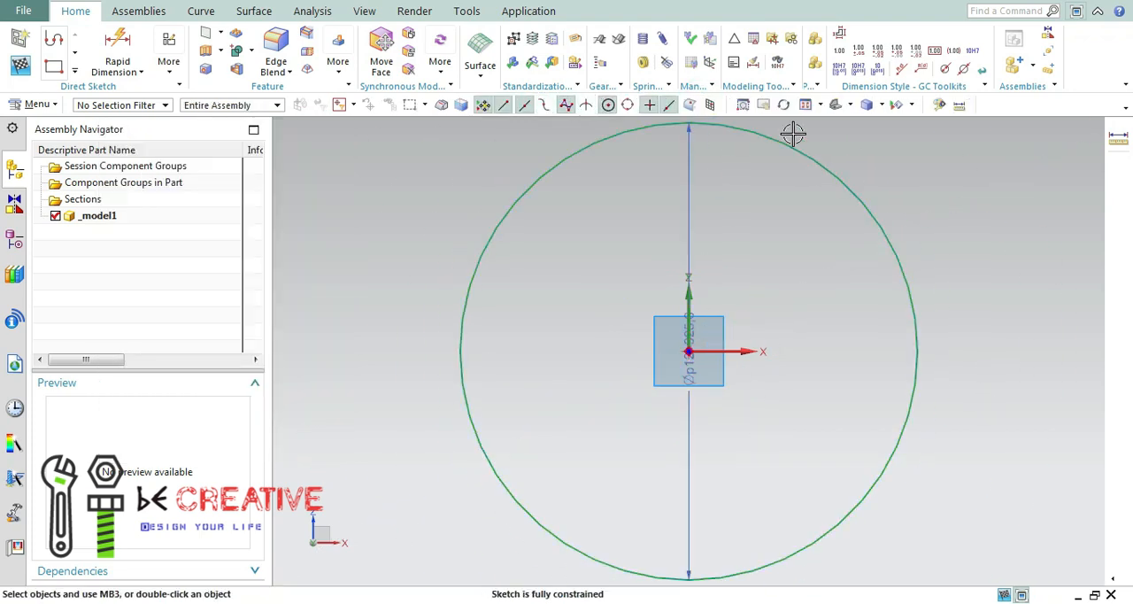
Extrude the circle as a solid using Symmetric Value with a distance of 341/2 mm.
click(835, 106)
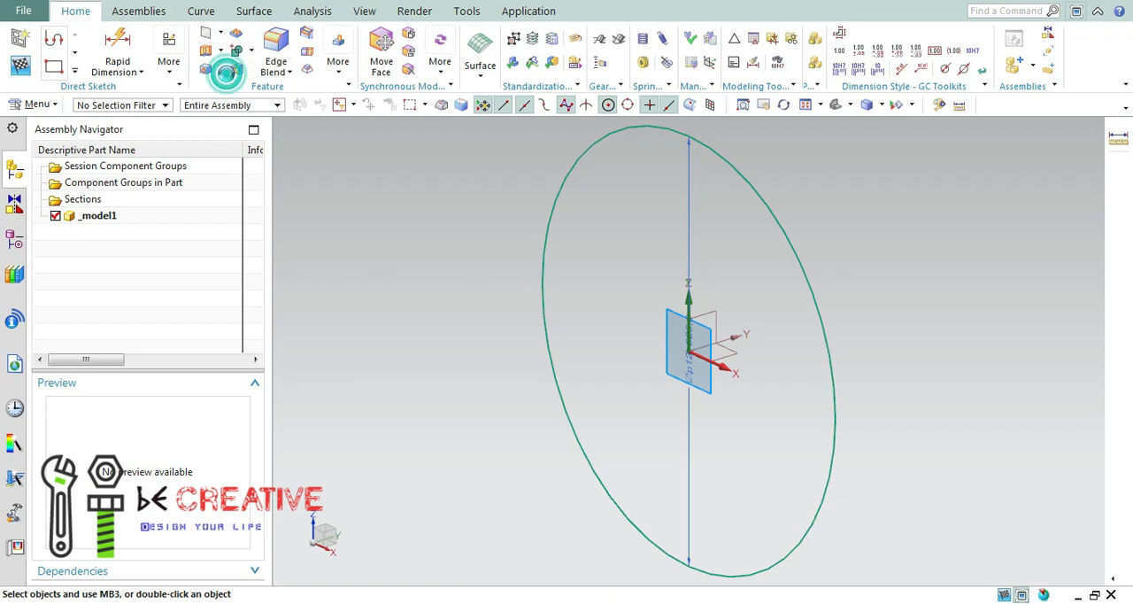
click(226, 74)
click(296, 181)
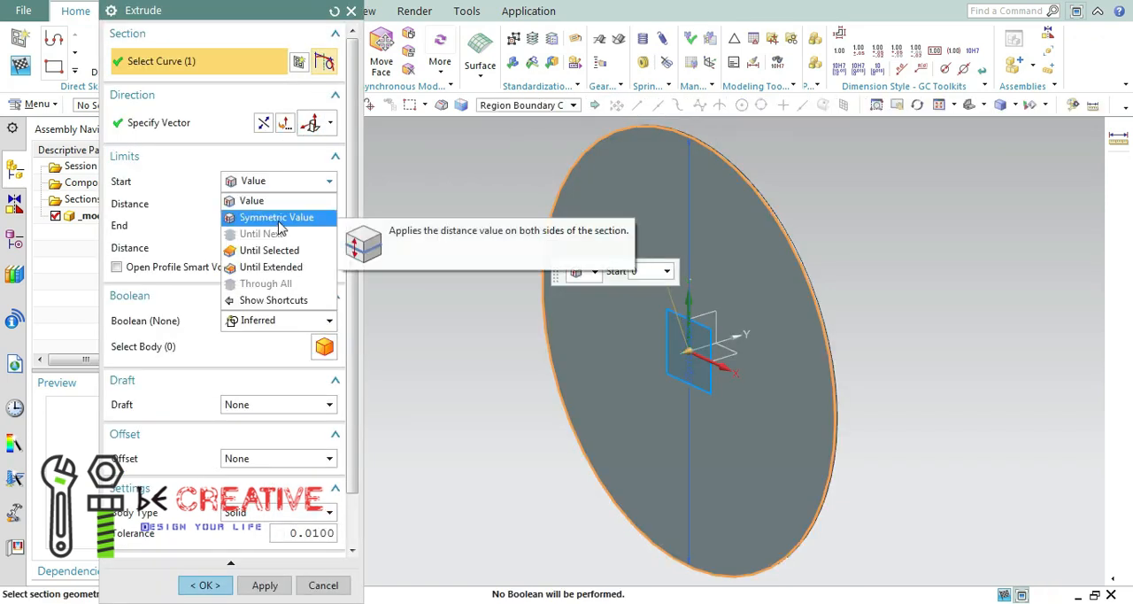
click(277, 219)
text(34)
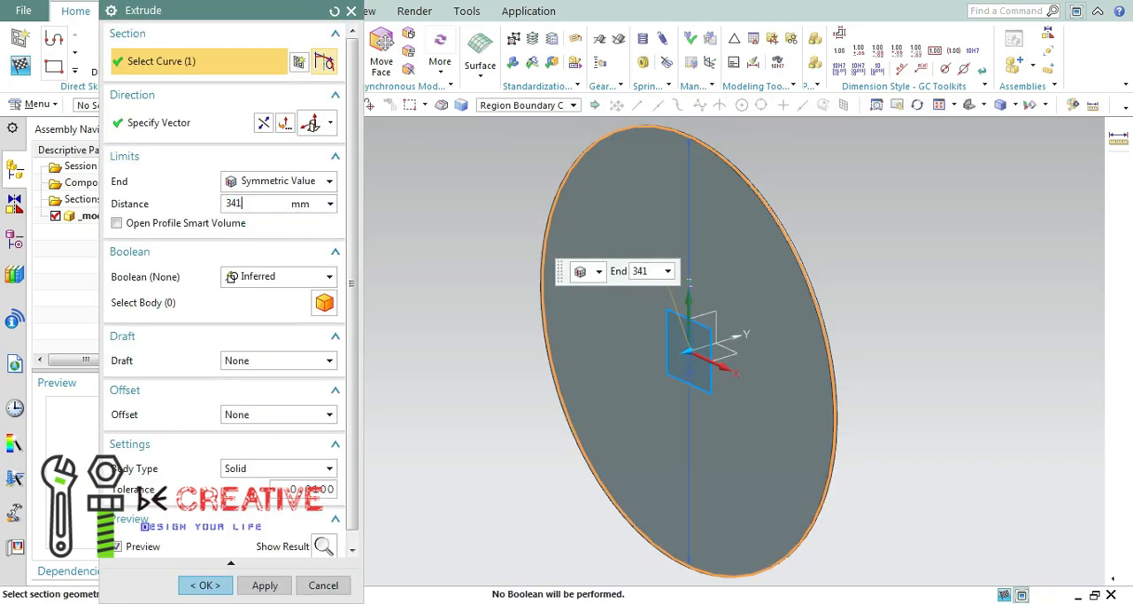
text(1)
key(Return)
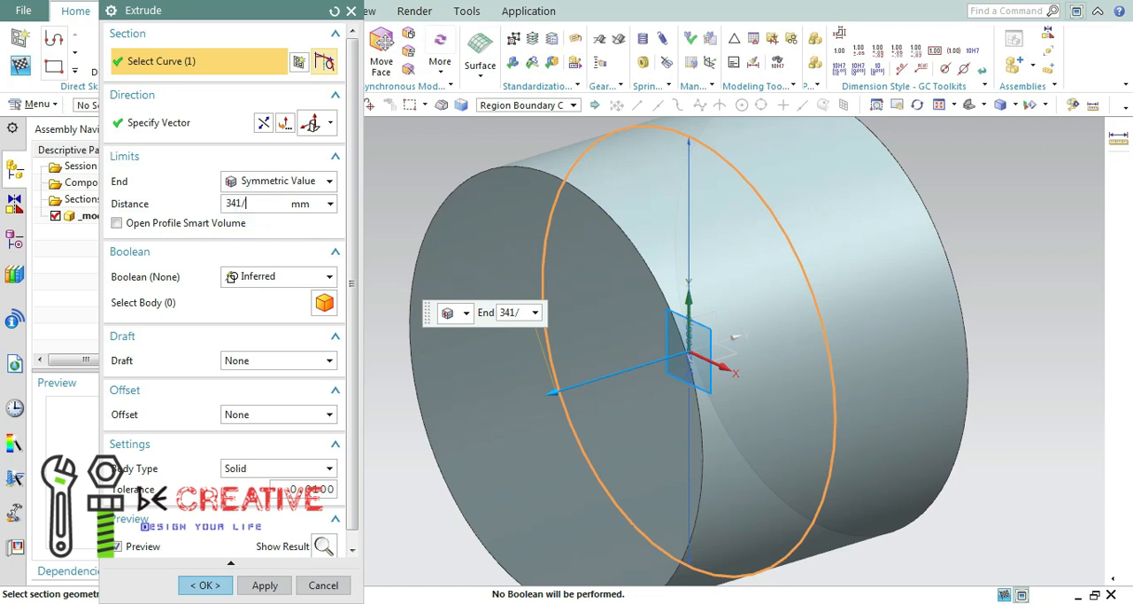
click(207, 584)
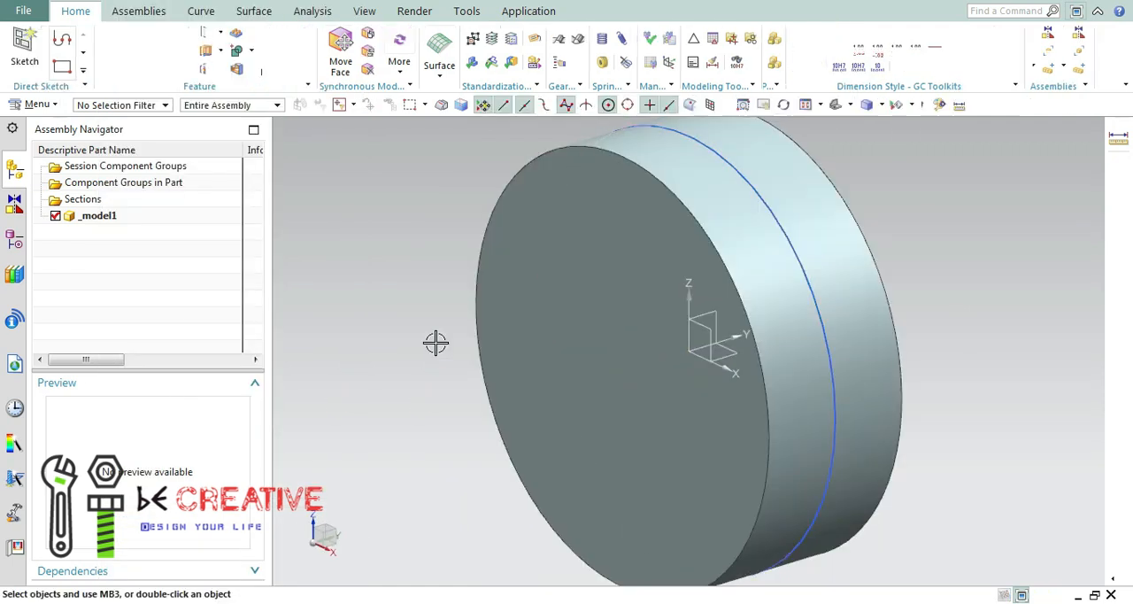
Start a new sketch on the front circular face of the cylinder.
middle_drag(422, 286, 409, 252)
click(33, 60)
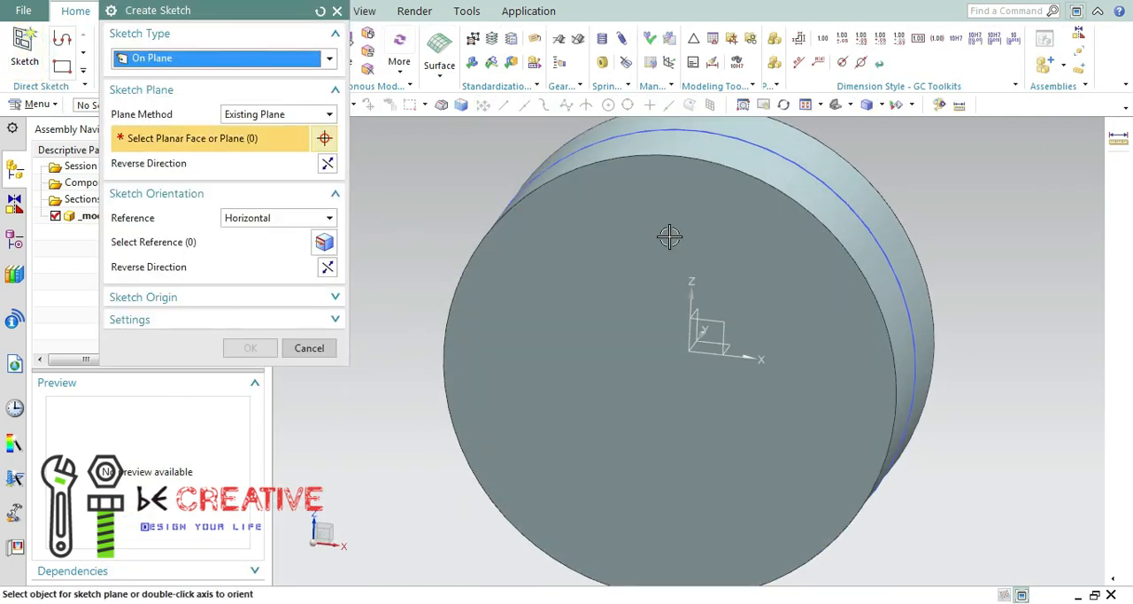
click(247, 350)
click(806, 106)
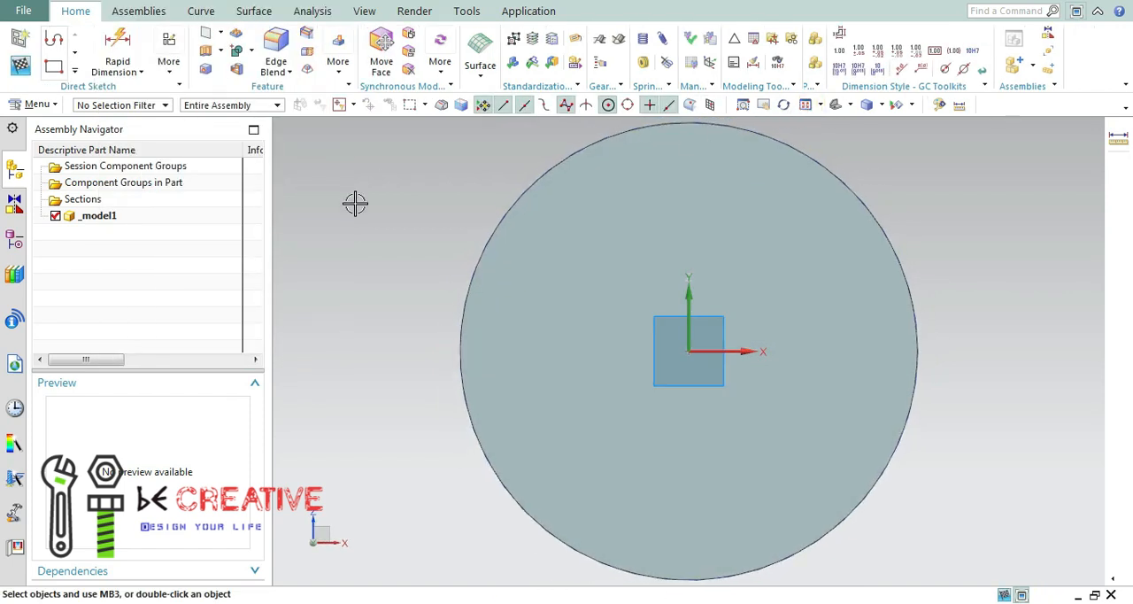
Offset the cylinder's circular edge 33 mm outward in the sketch.
click(75, 73)
click(160, 174)
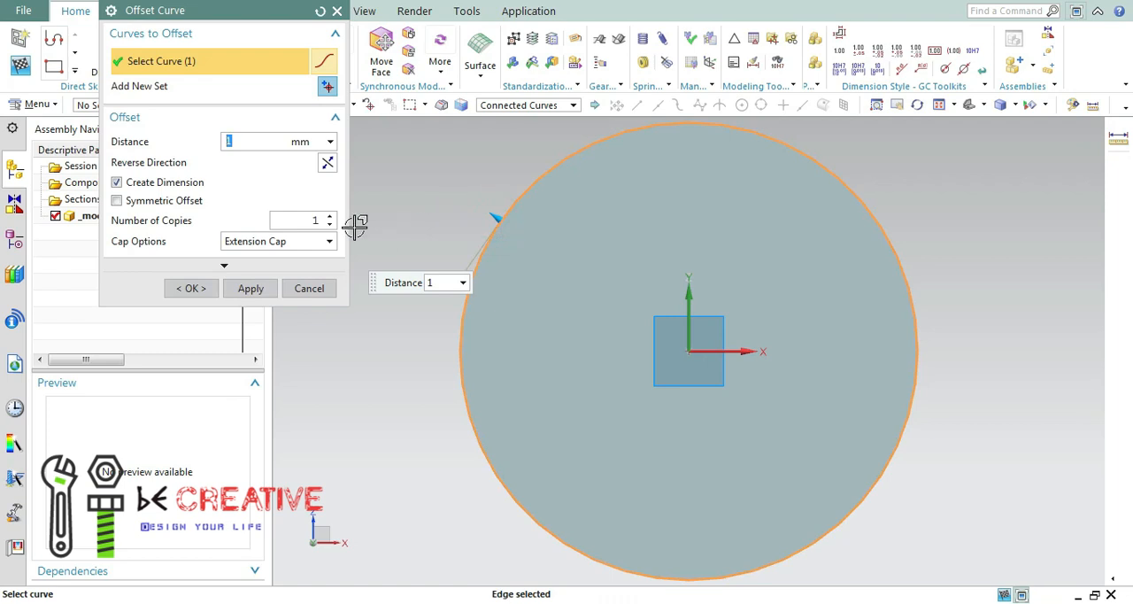
key(Return)
click(188, 289)
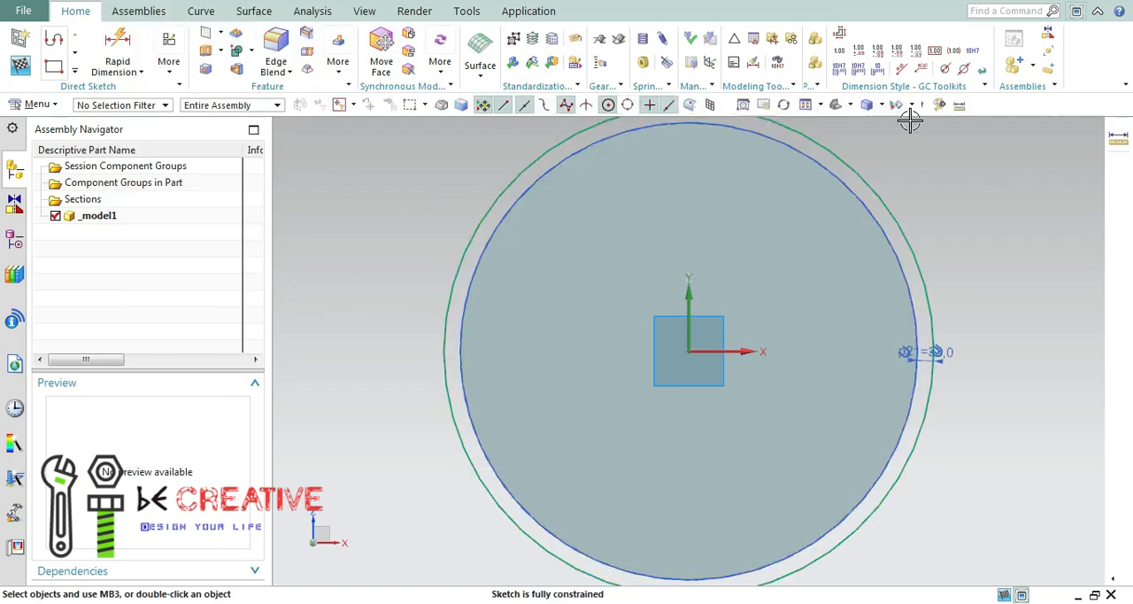
click(74, 70)
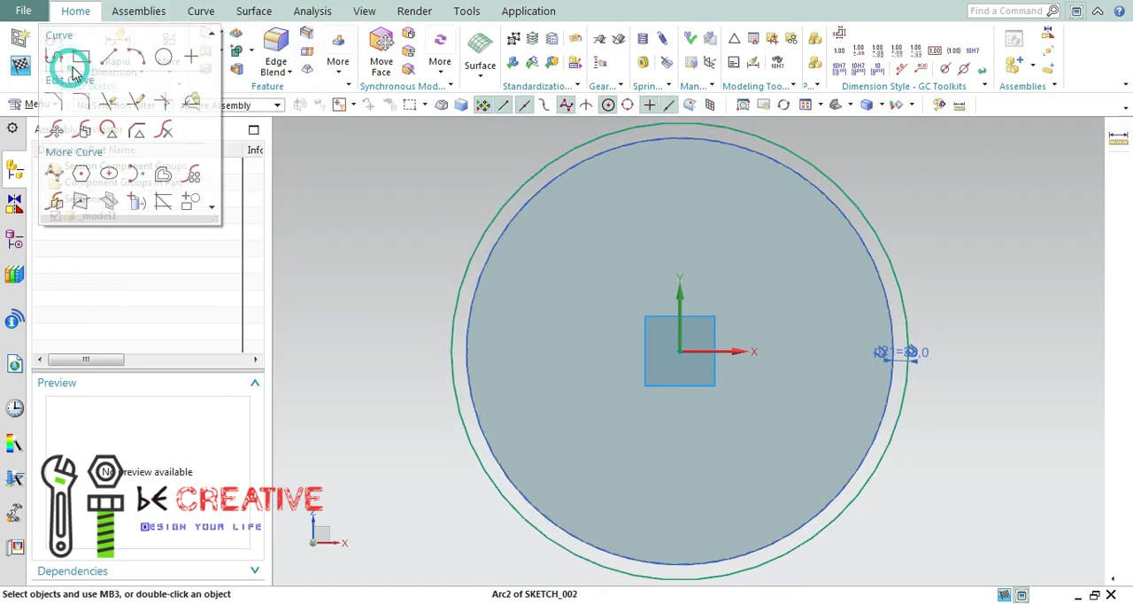
click(84, 55)
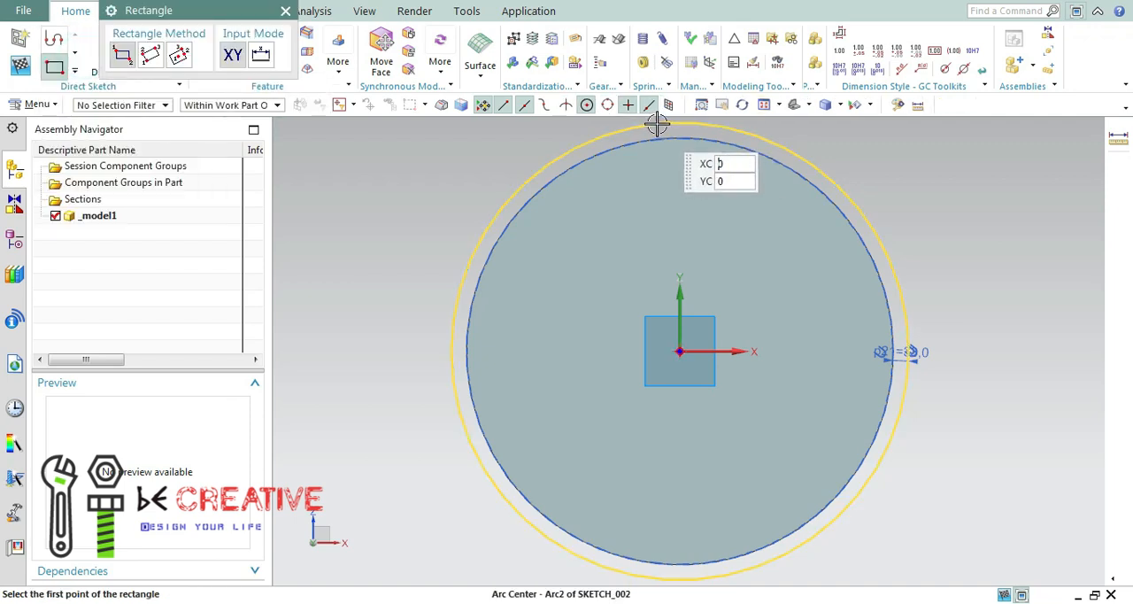
click(285, 11)
Convert the outer offset circle to a reference curve.
right_click(513, 191)
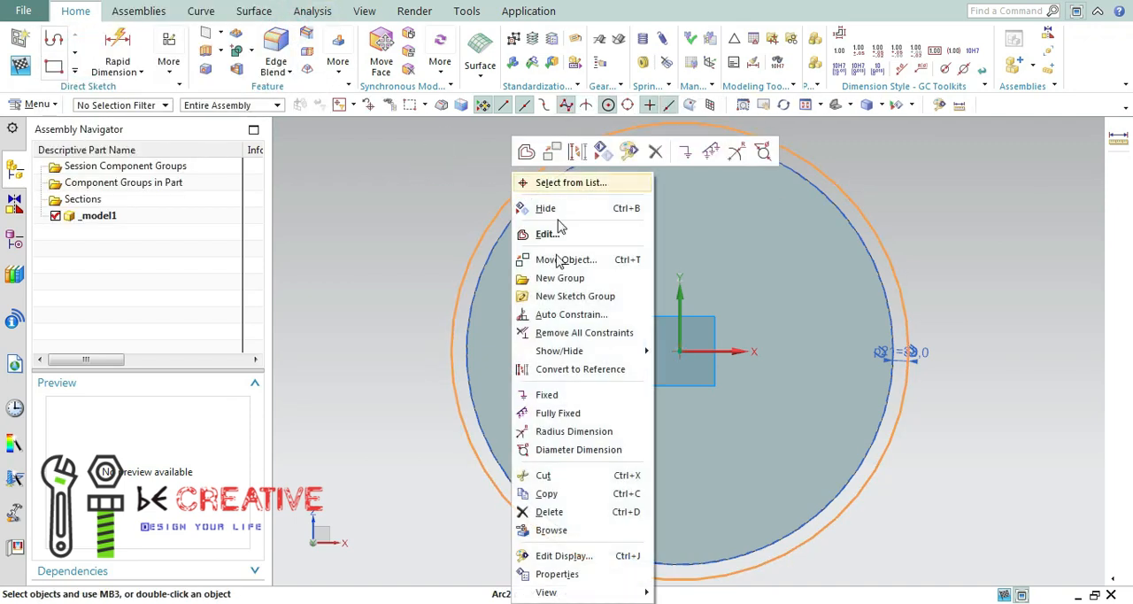
click(578, 154)
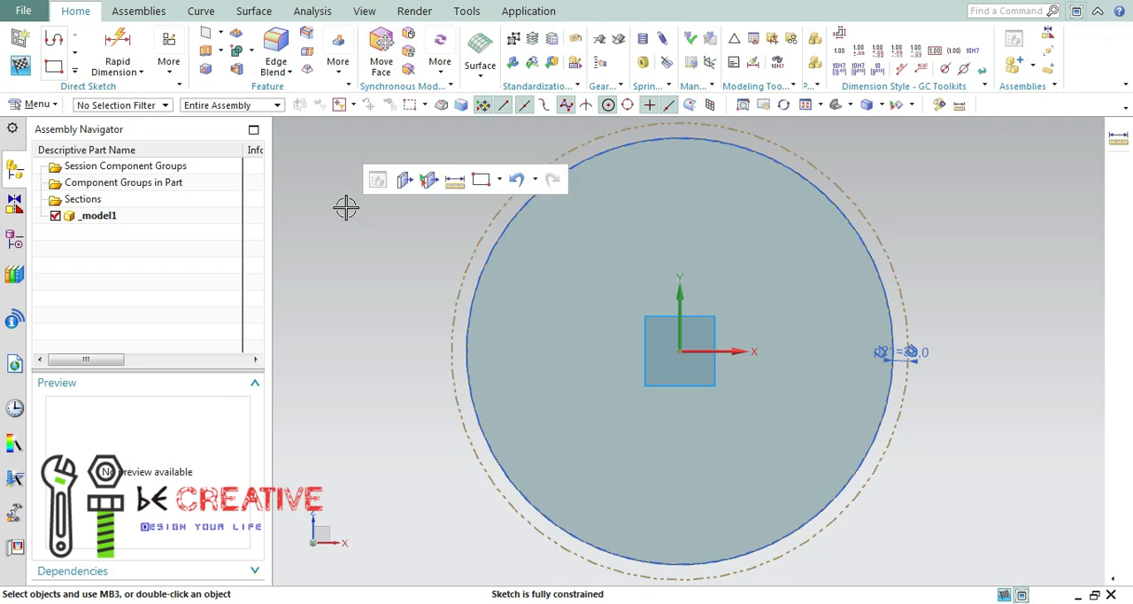
click(74, 70)
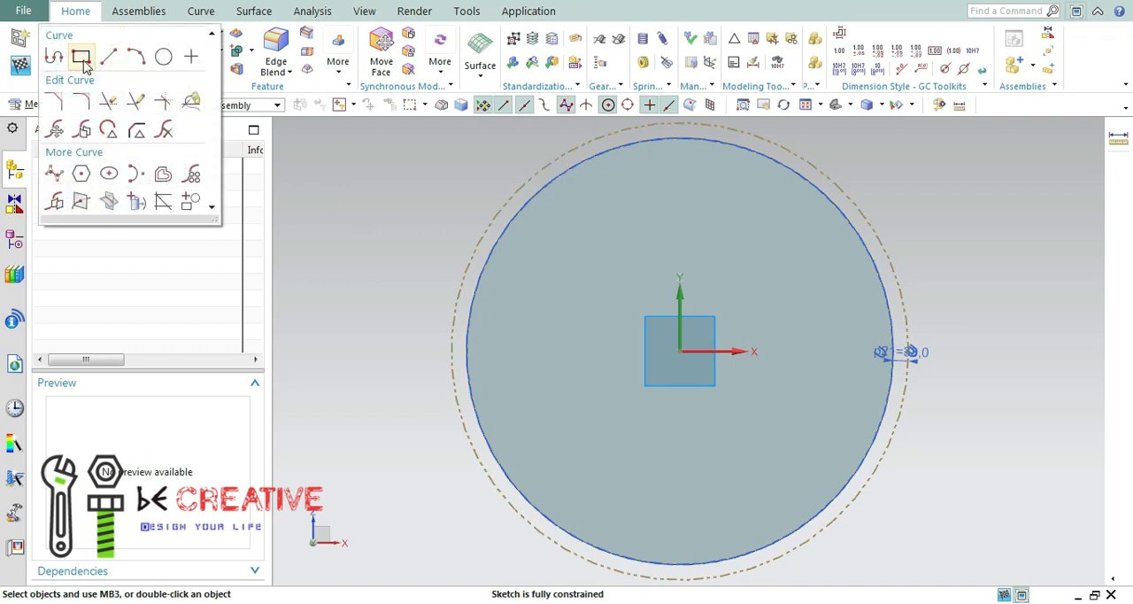
click(80, 54)
click(639, 131)
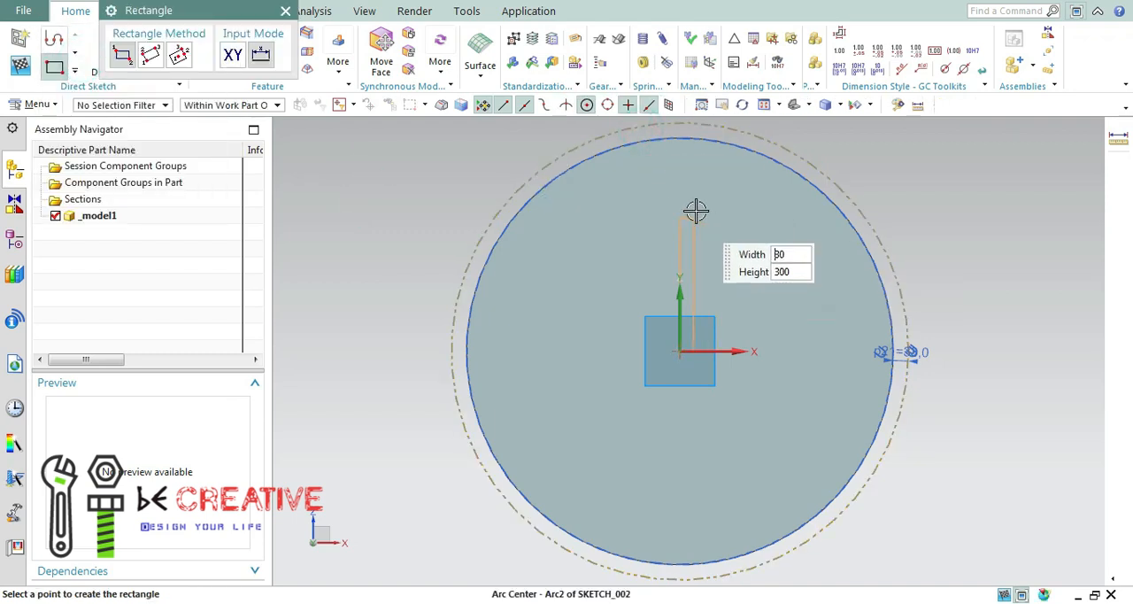
Draw a rectangle about 120 mm wide and 210 mm high from the top of the reference circle down into the face.
click(55, 67)
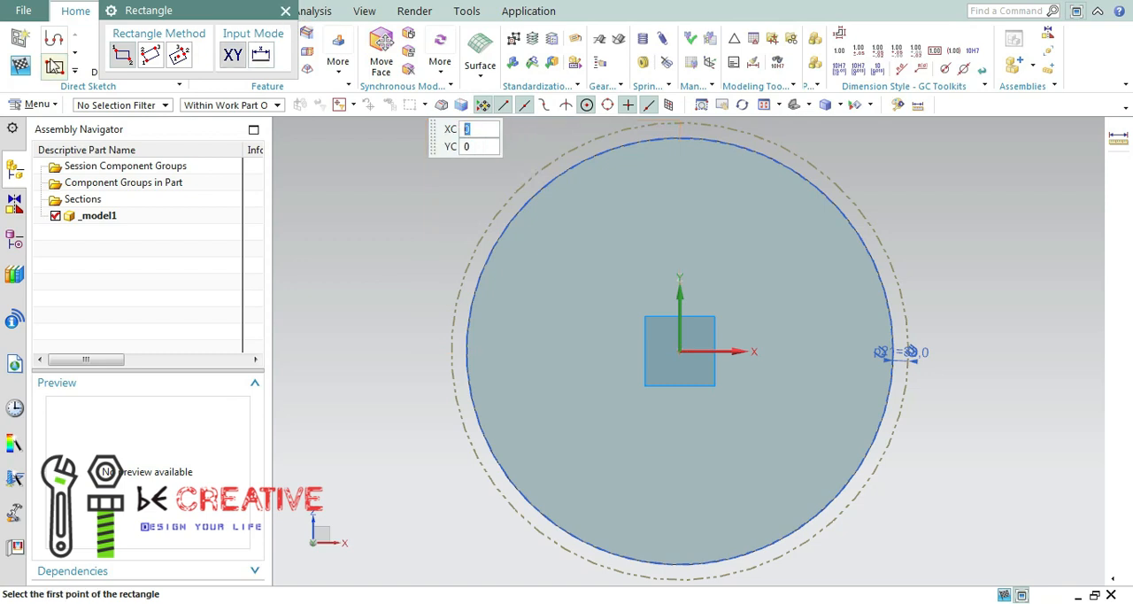
click(653, 124)
click(712, 228)
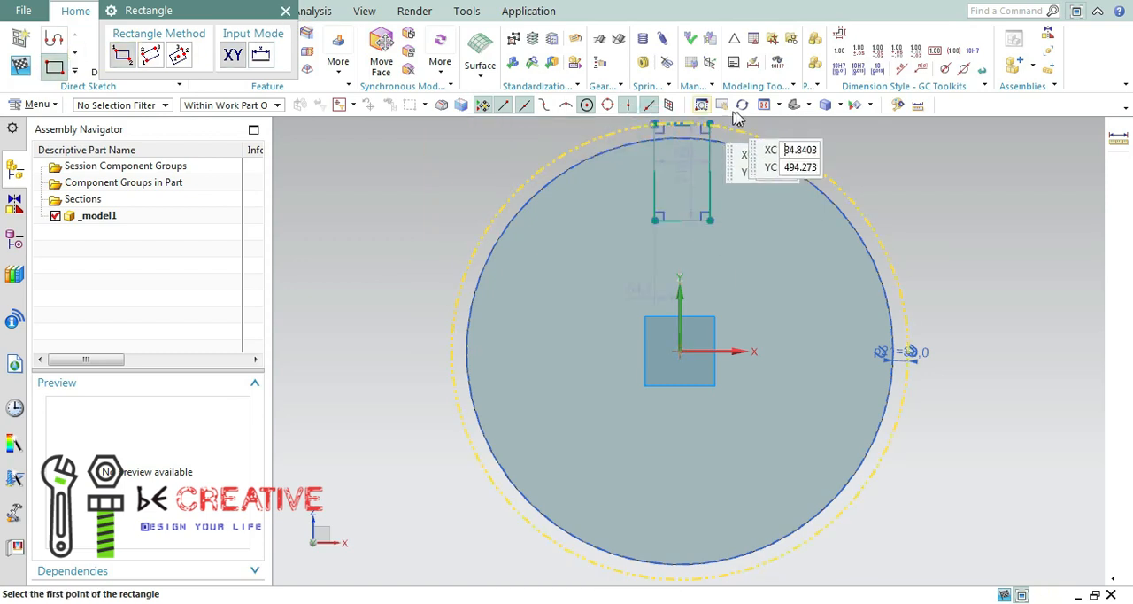
scroll(679, 174, down, 4)
scroll(681, 173, up, 5)
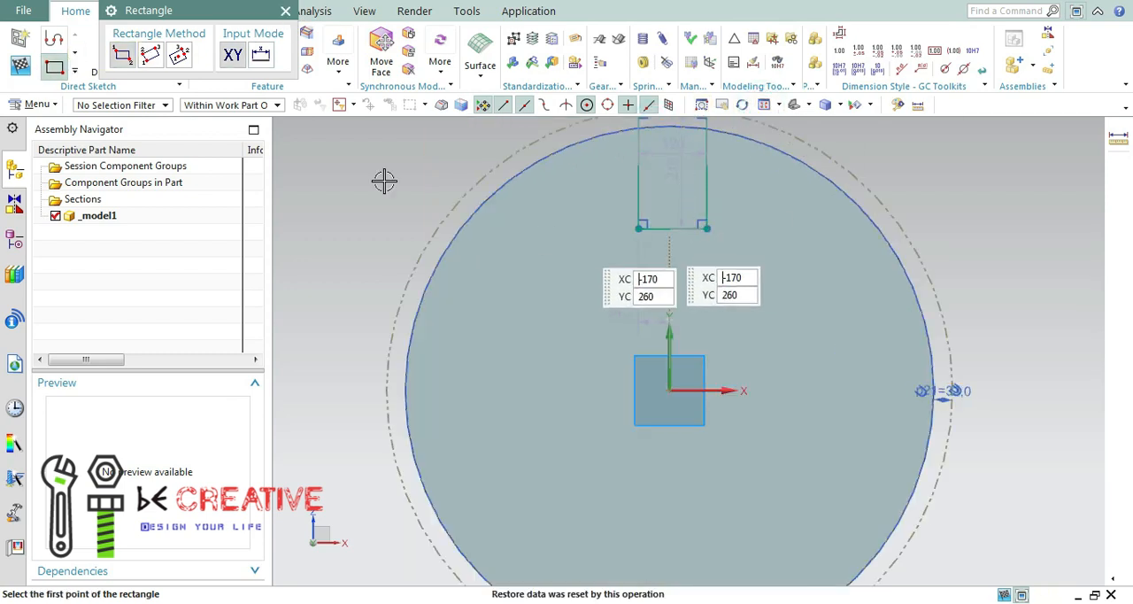
click(285, 11)
Make the rectangle's two vertical sides symmetric about the sketch's Y axis.
click(169, 58)
click(211, 124)
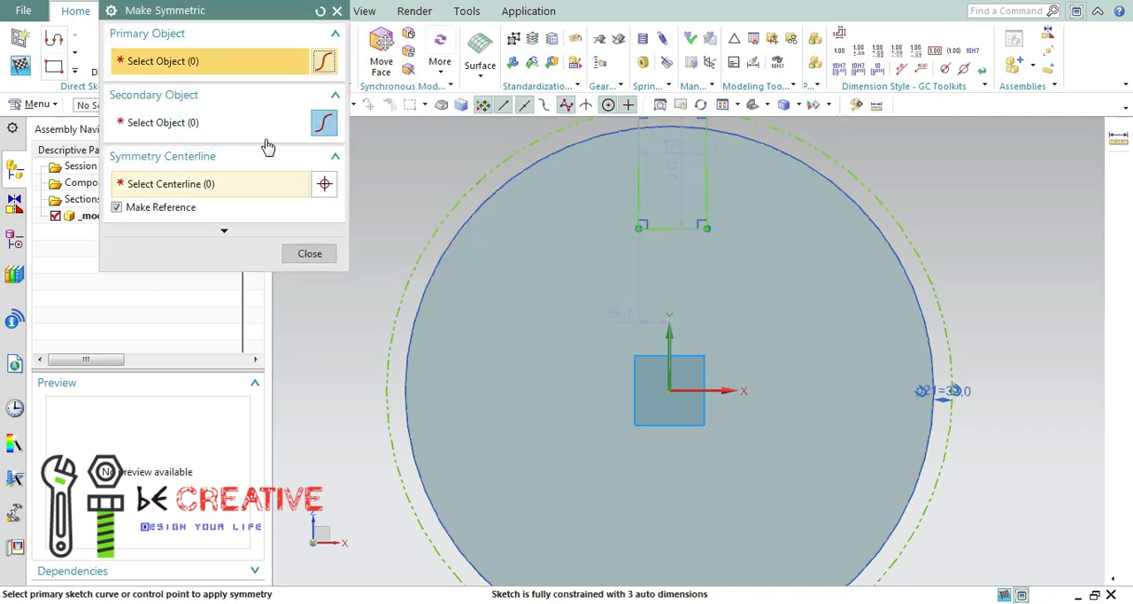
click(639, 185)
click(706, 266)
click(670, 363)
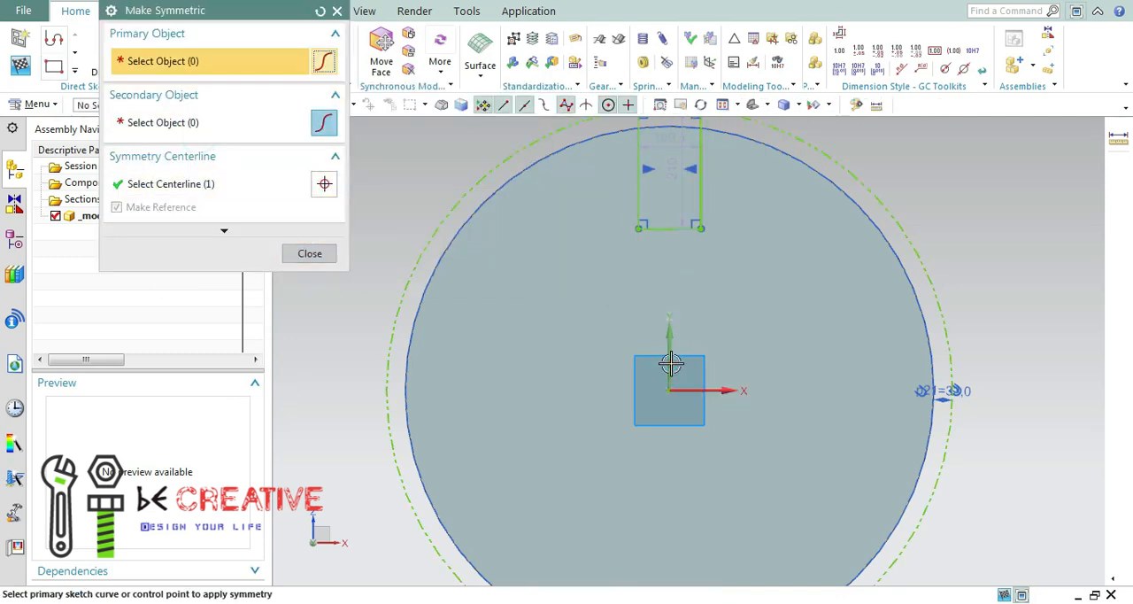
click(310, 253)
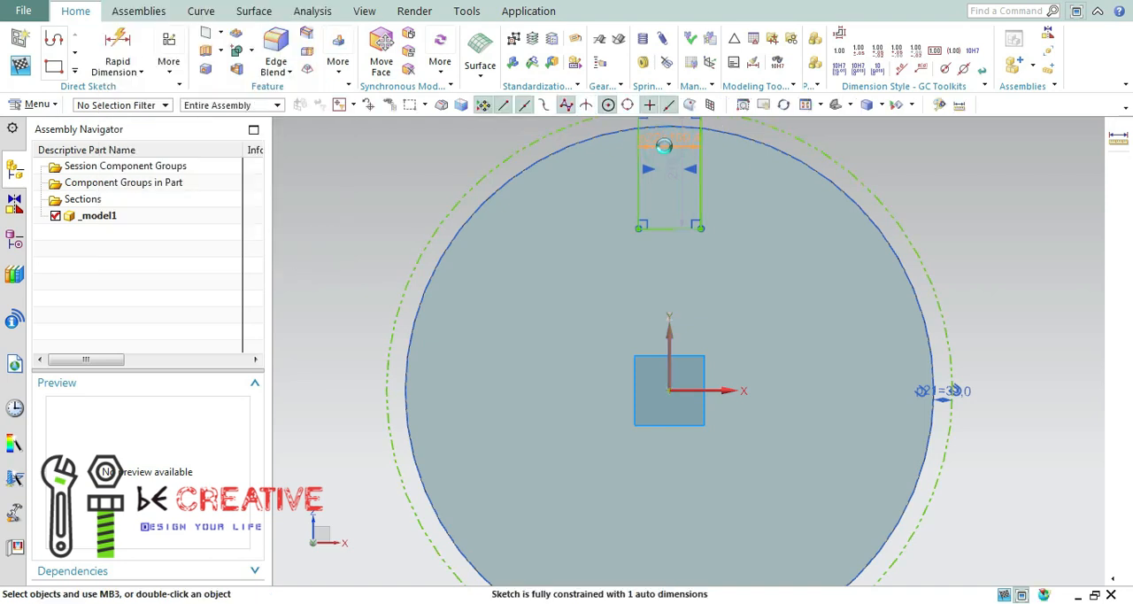
Set the rectangle's width to 50 mm.
double_click(667, 139)
text(50)
key(Return)
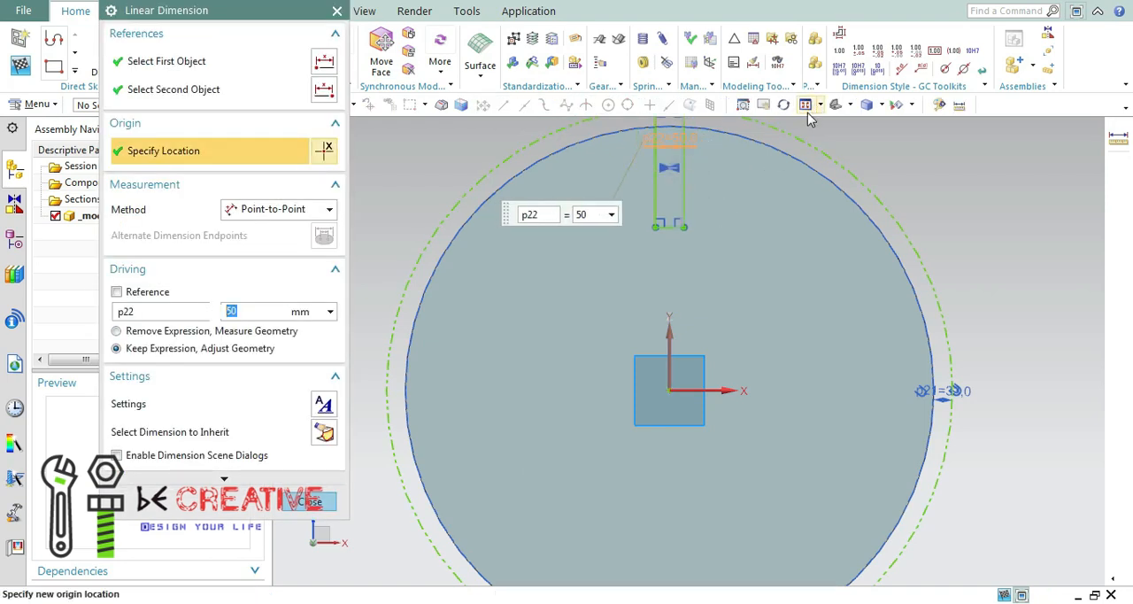
scroll(656, 160, down, 4)
scroll(664, 147, up, 10)
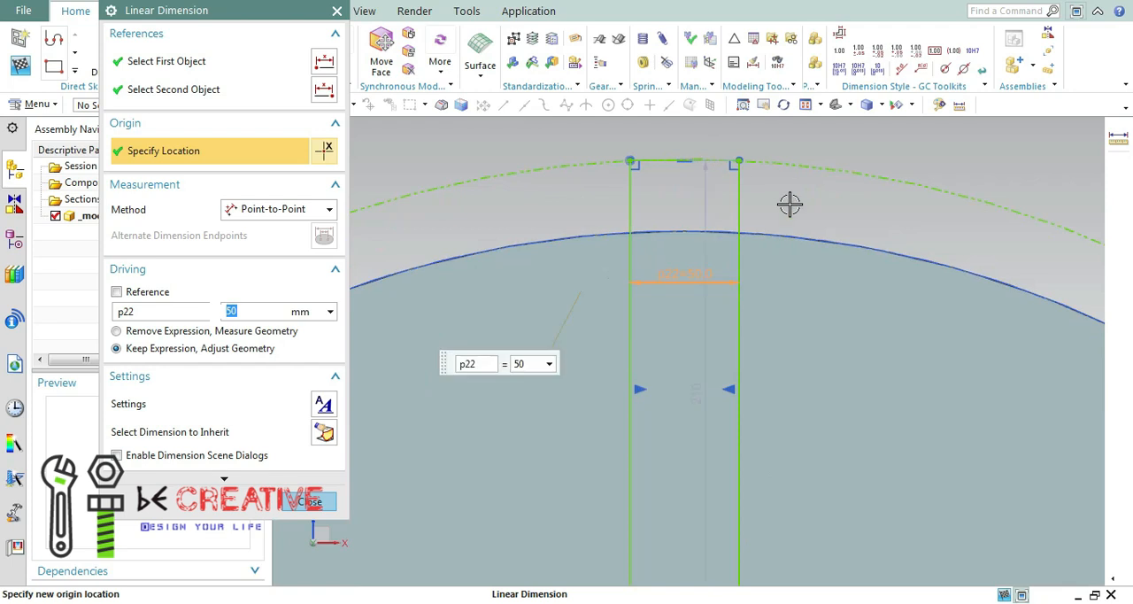
Finish dimensioning the rectangle's 50 mm width.
scroll(809, 232, down, 2)
scroll(890, 354, down, 3)
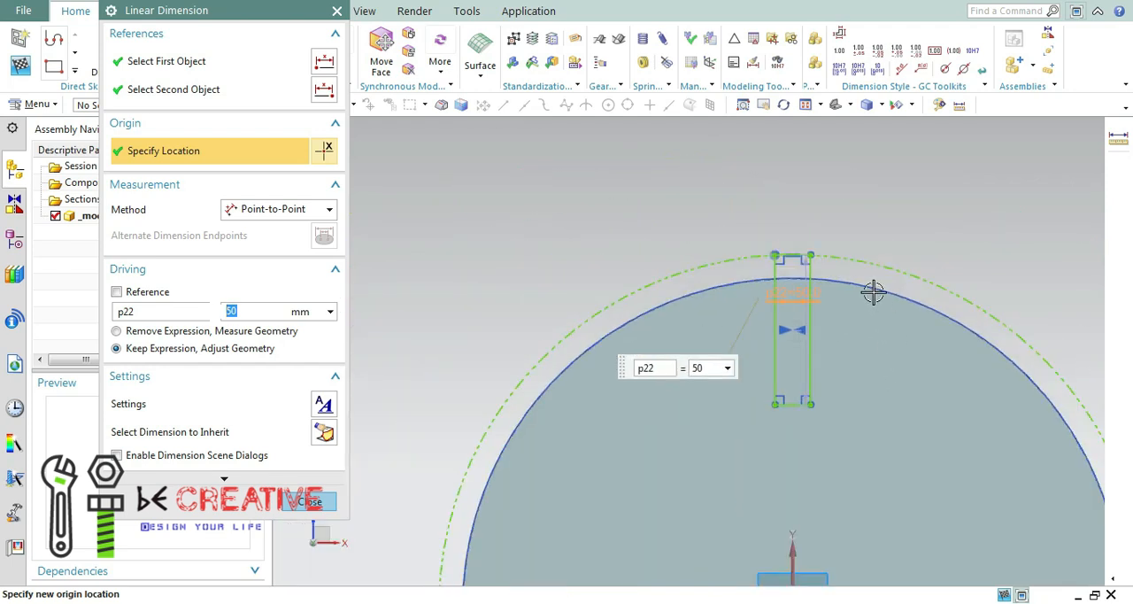
click(328, 506)
scroll(805, 144, up, 3)
click(835, 104)
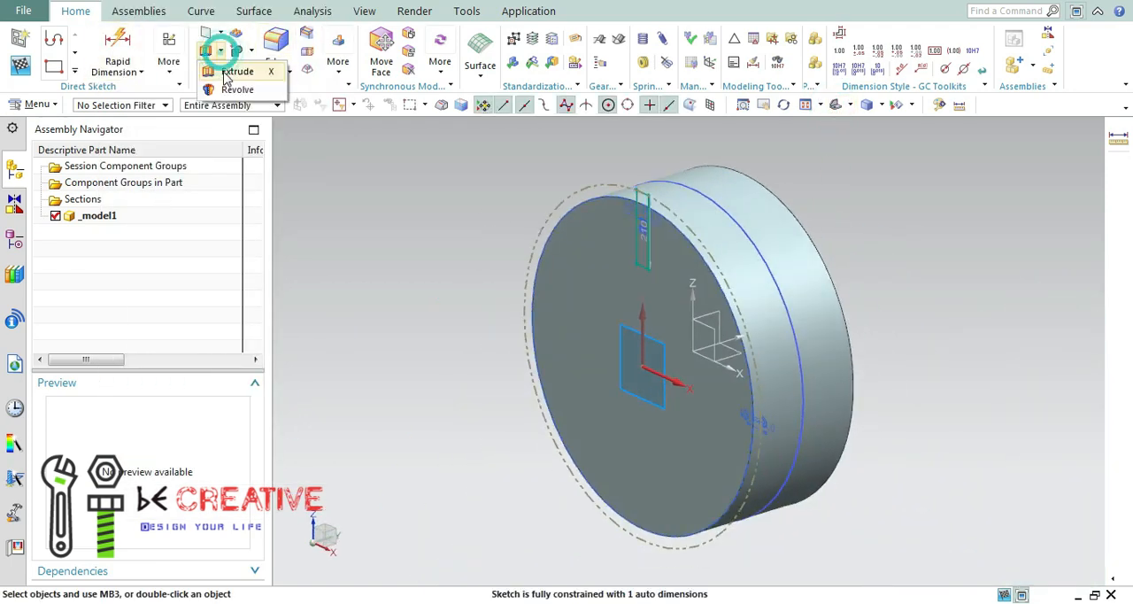
click(208, 51)
click(277, 181)
click(280, 202)
click(283, 228)
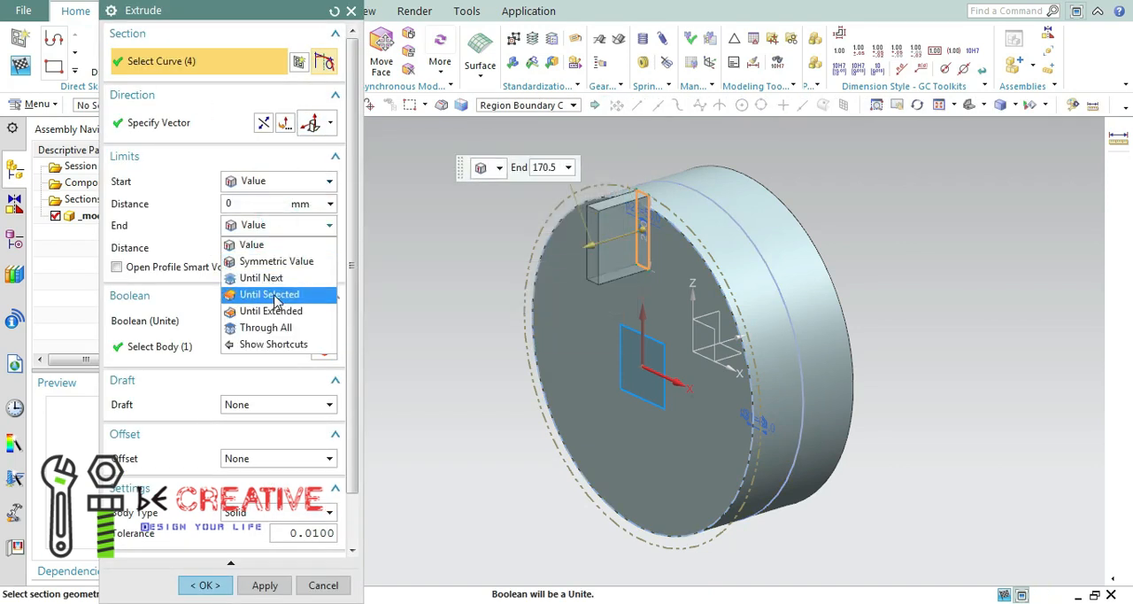
click(269, 294)
click(746, 236)
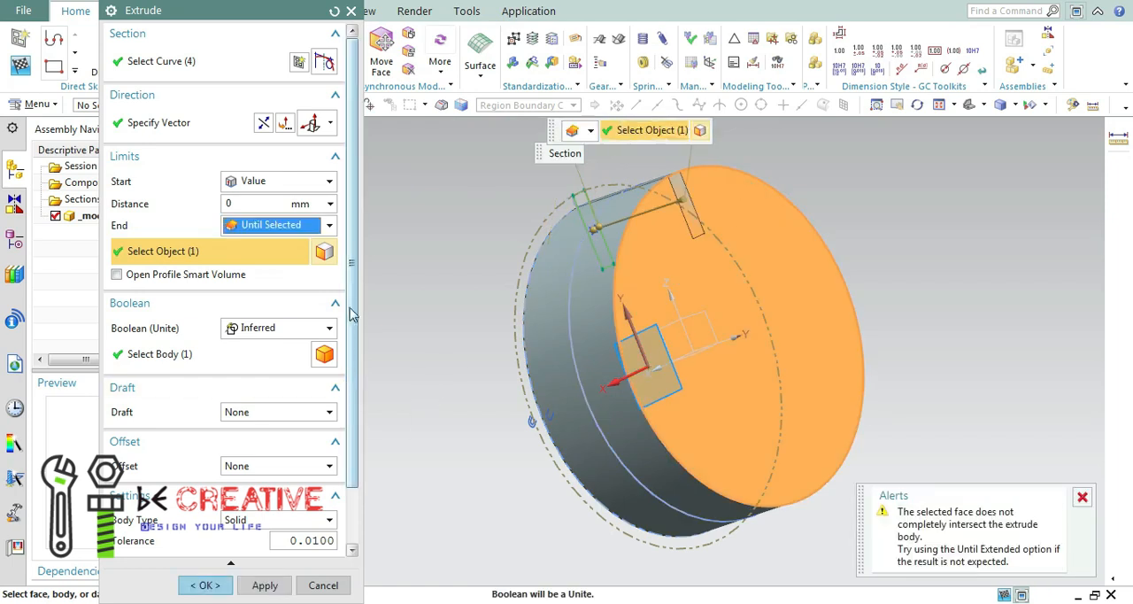
click(274, 311)
click(290, 346)
middle_drag(517, 328, 607, 313)
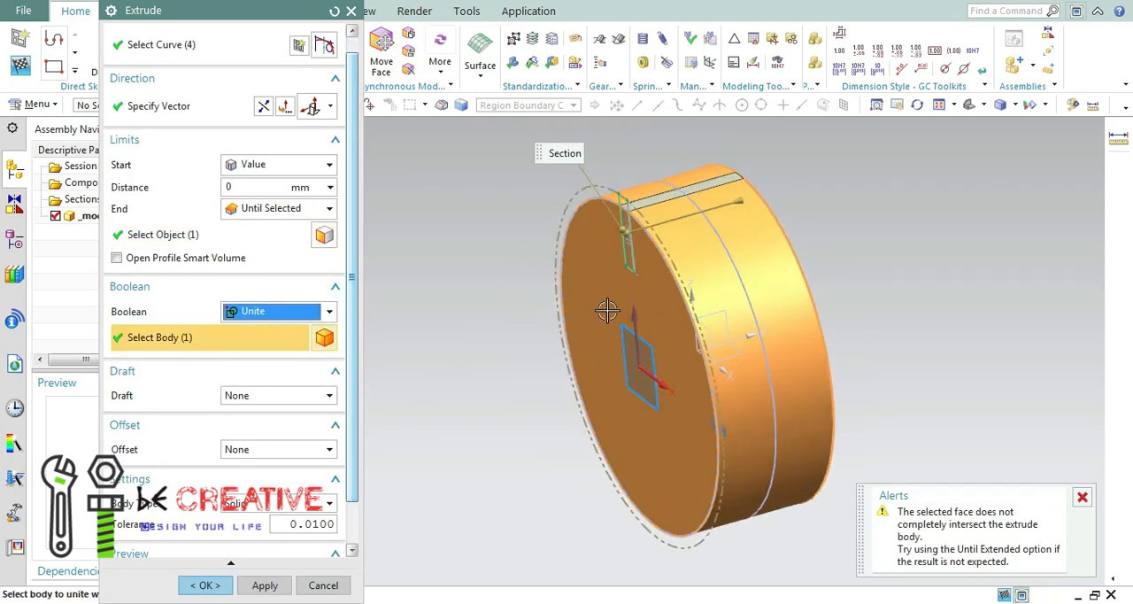
scroll(648, 216, down, 5)
scroll(630, 215, up, 10)
click(688, 268)
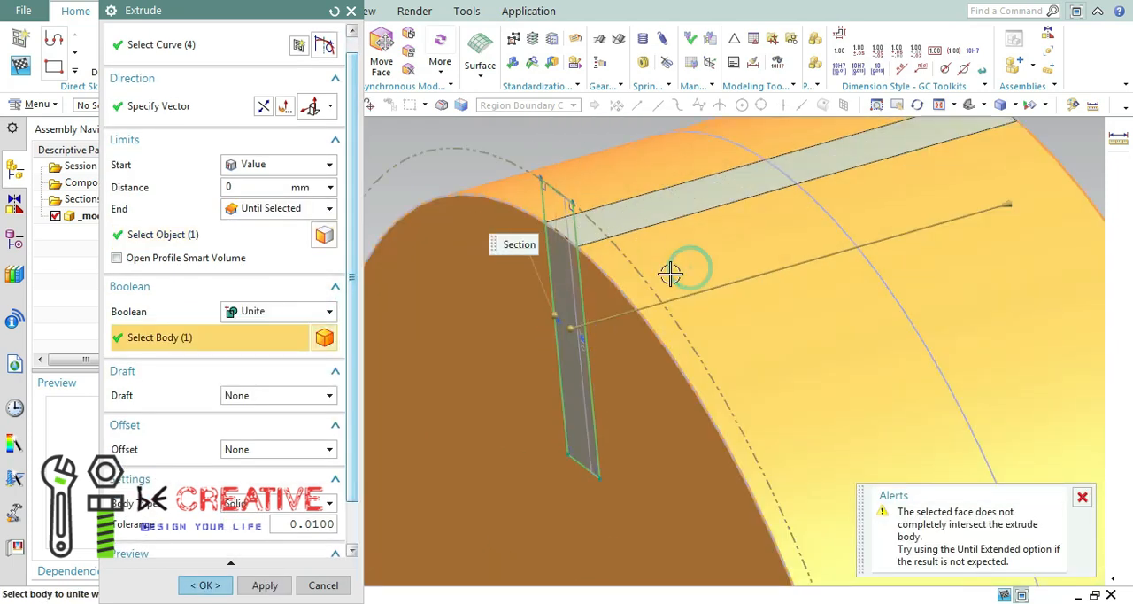
click(258, 45)
click(689, 351)
click(266, 584)
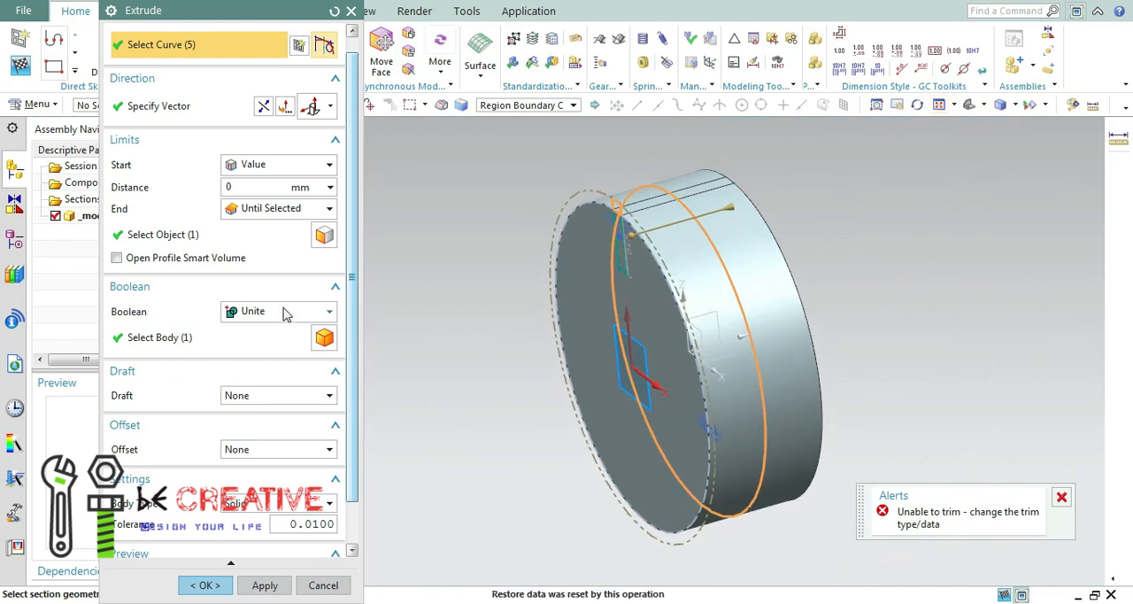
click(323, 586)
Start an extrusion of the rectangular rim profile in SKETCH_002 with the Boolean operation set to Unite.
click(16, 202)
click(20, 242)
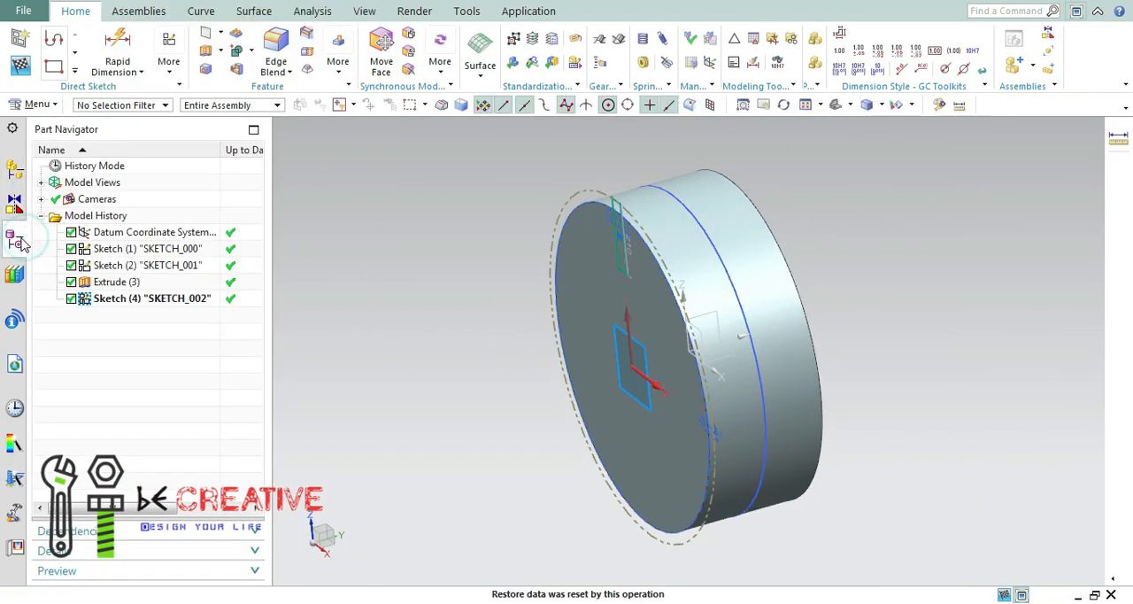
click(166, 300)
scroll(663, 248, down, 3)
scroll(643, 271, up, 8)
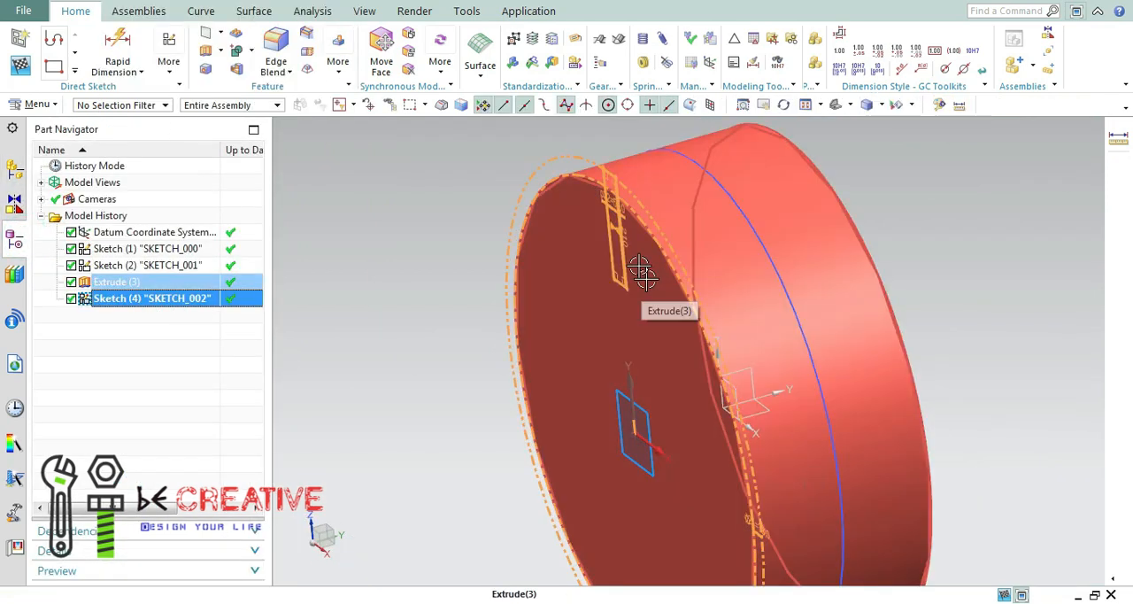
click(232, 71)
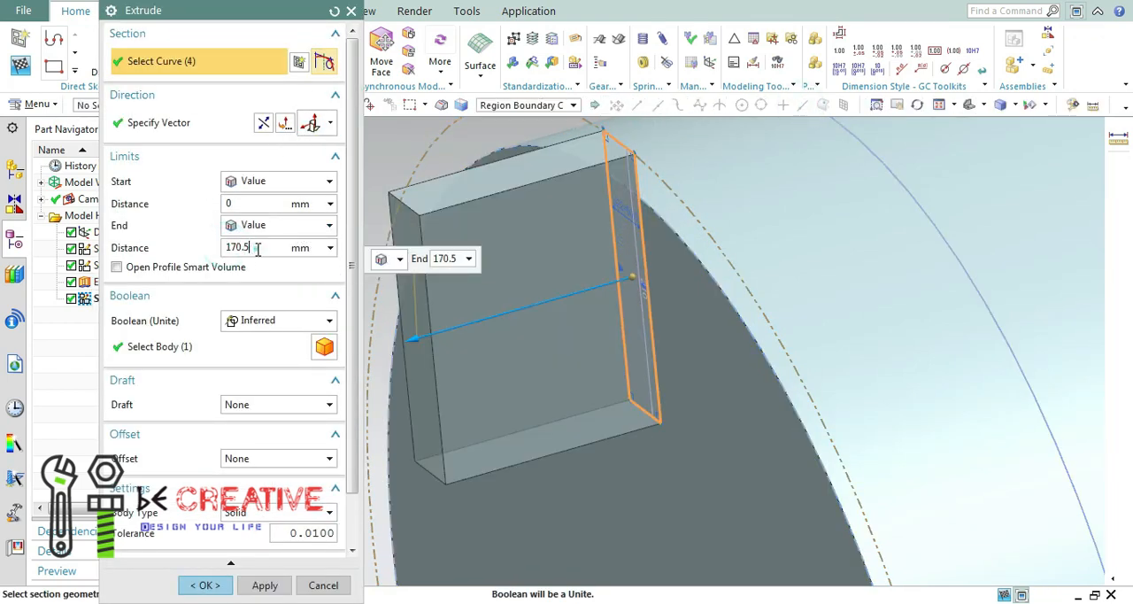
click(277, 321)
click(292, 354)
Set the extrusion's end distance to -341 mm and create the bar across the disc's rim.
click(270, 247)
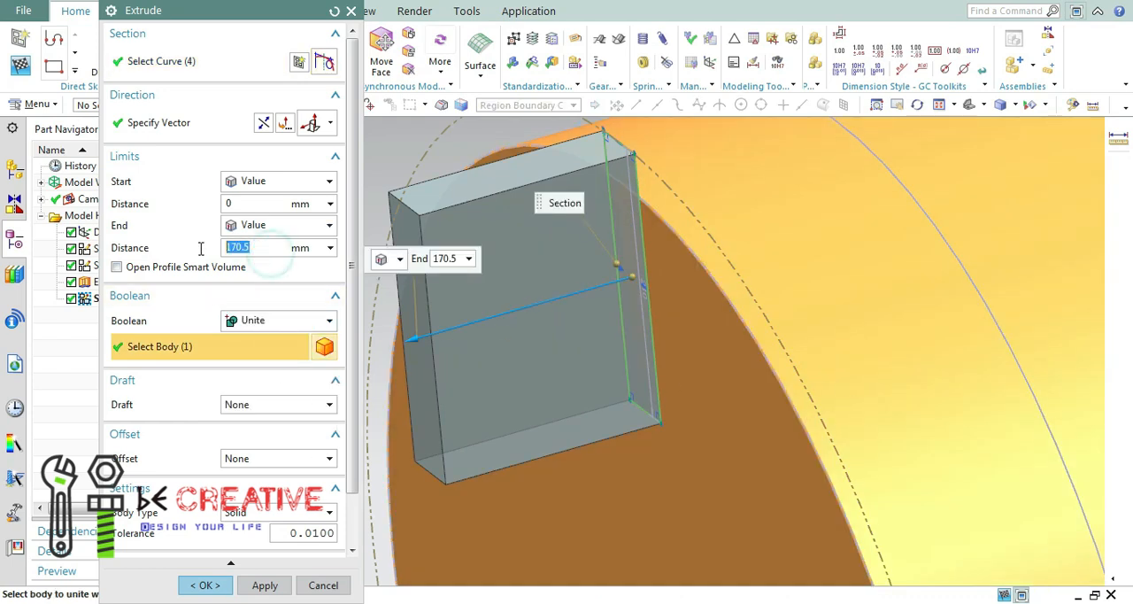
text(-341)
key(Return)
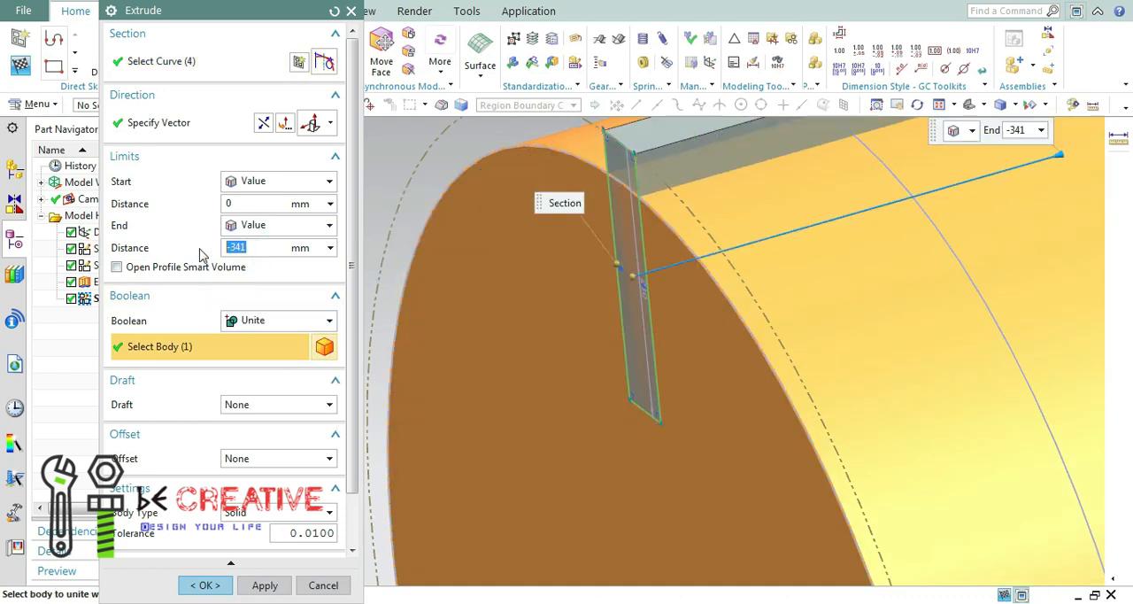
click(929, 100)
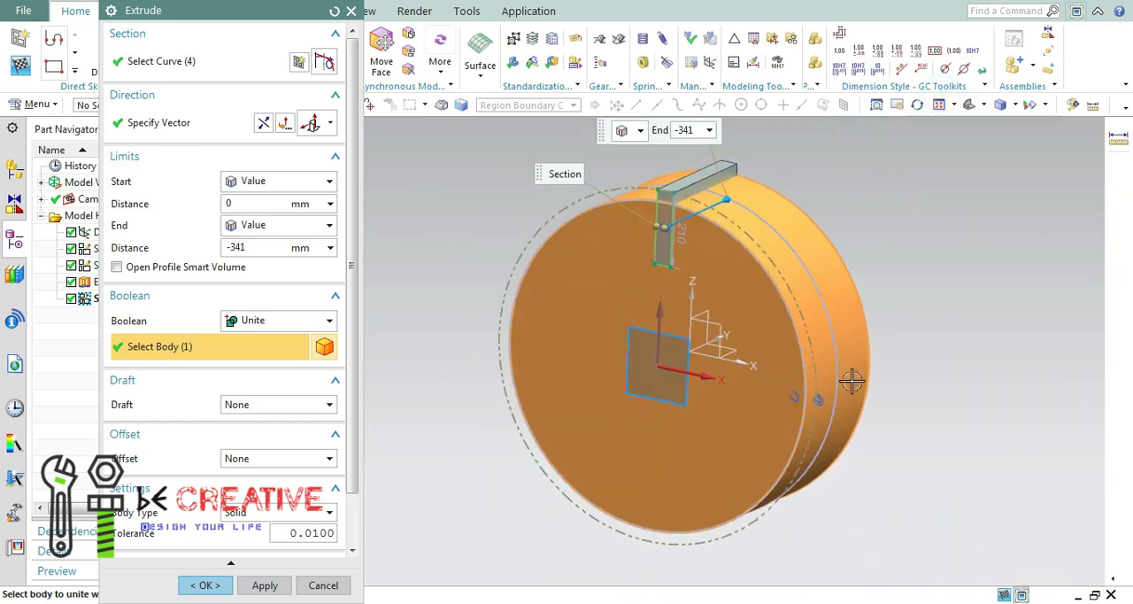
click(248, 584)
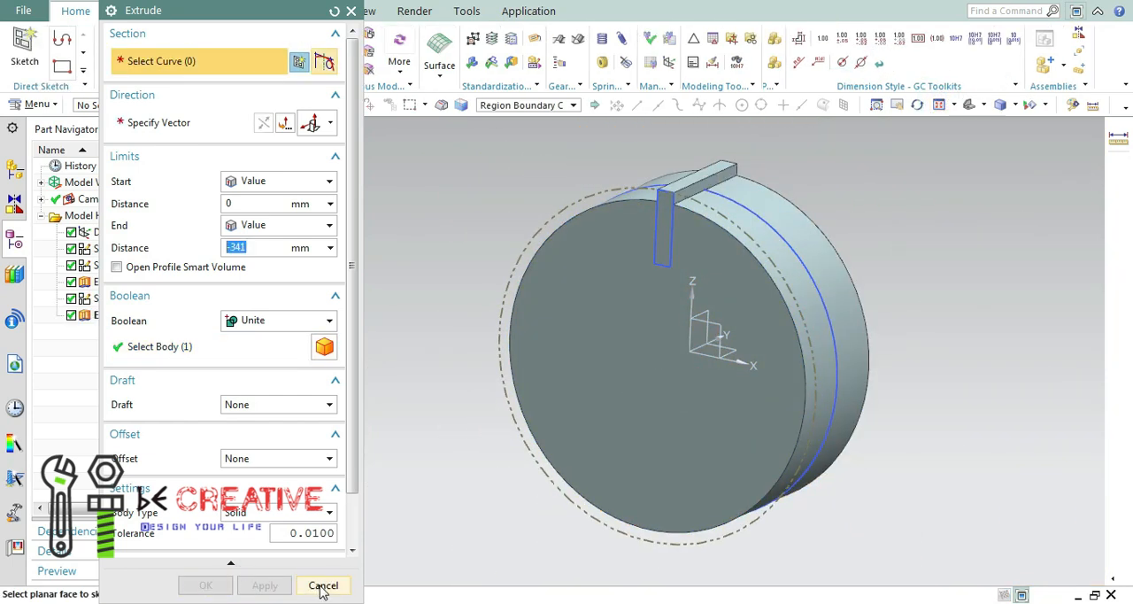
click(323, 586)
middle_drag(496, 292, 639, 186)
click(234, 72)
click(246, 88)
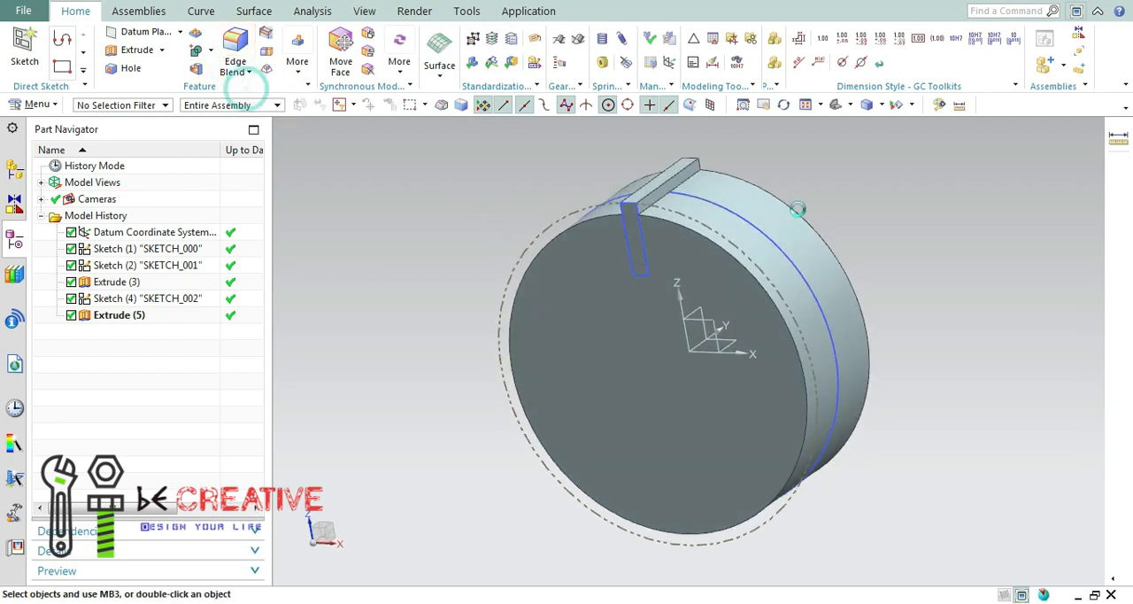
scroll(664, 196, down, 5)
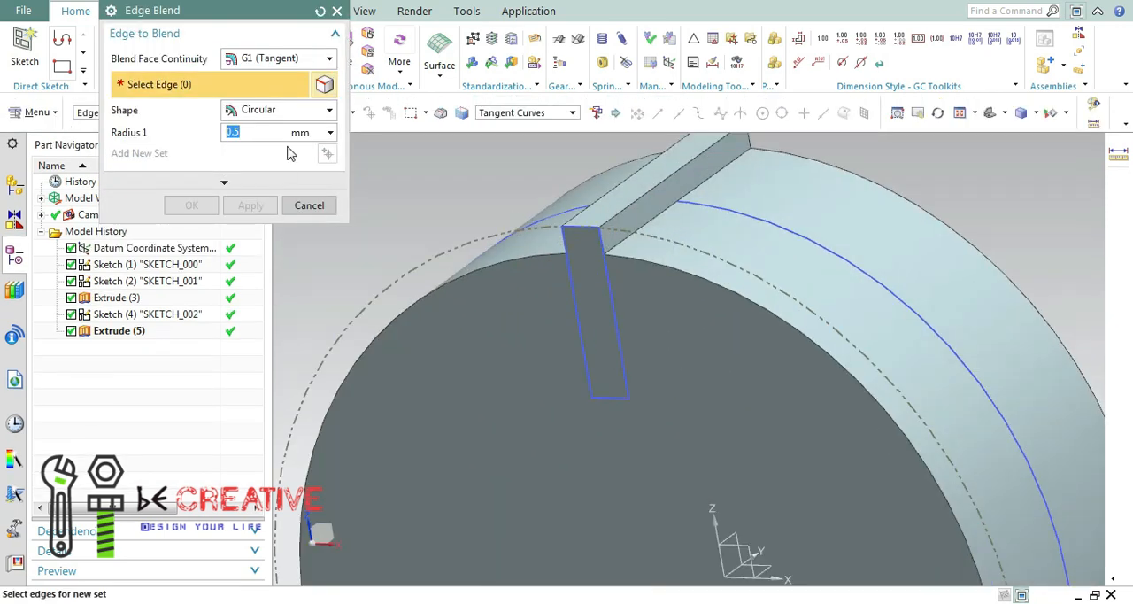
click(675, 209)
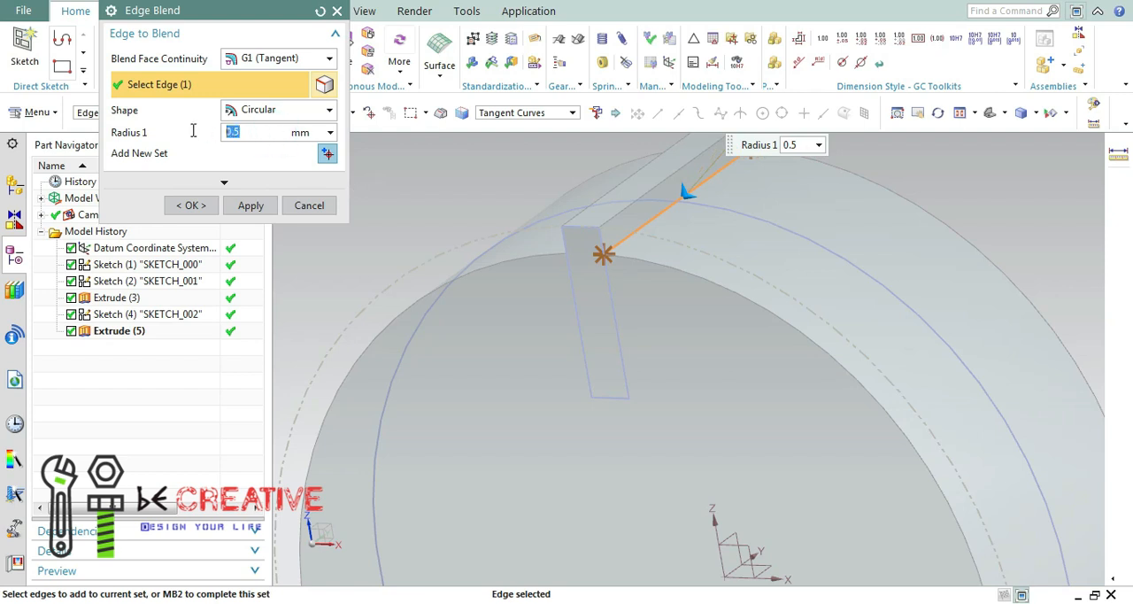
click(321, 202)
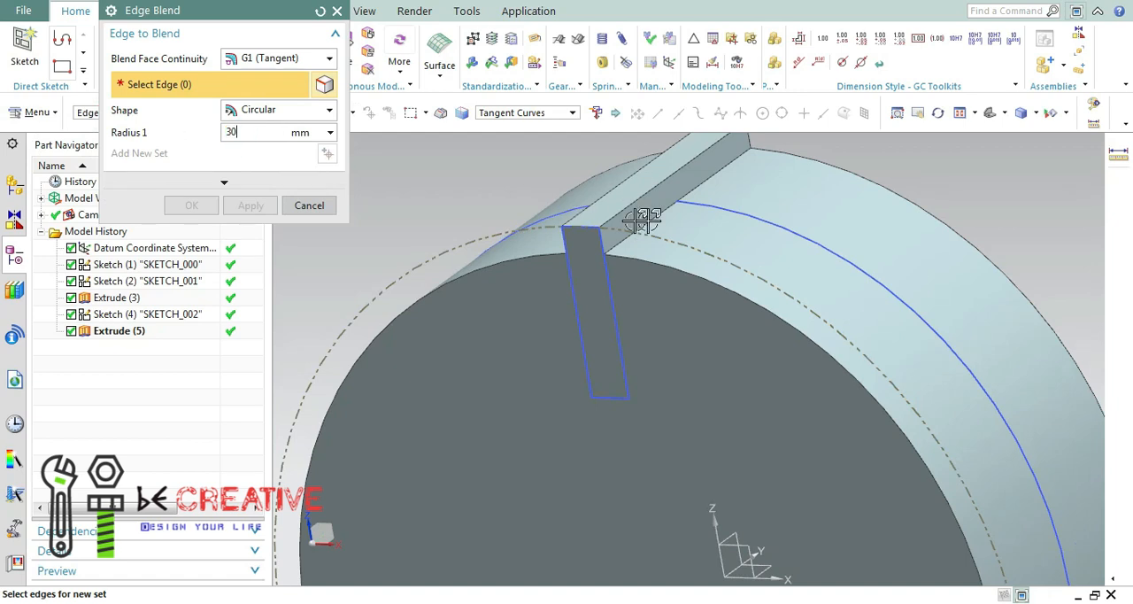
Round the bar's two long outer edges with a circular 10 mm edge blend.
click(644, 197)
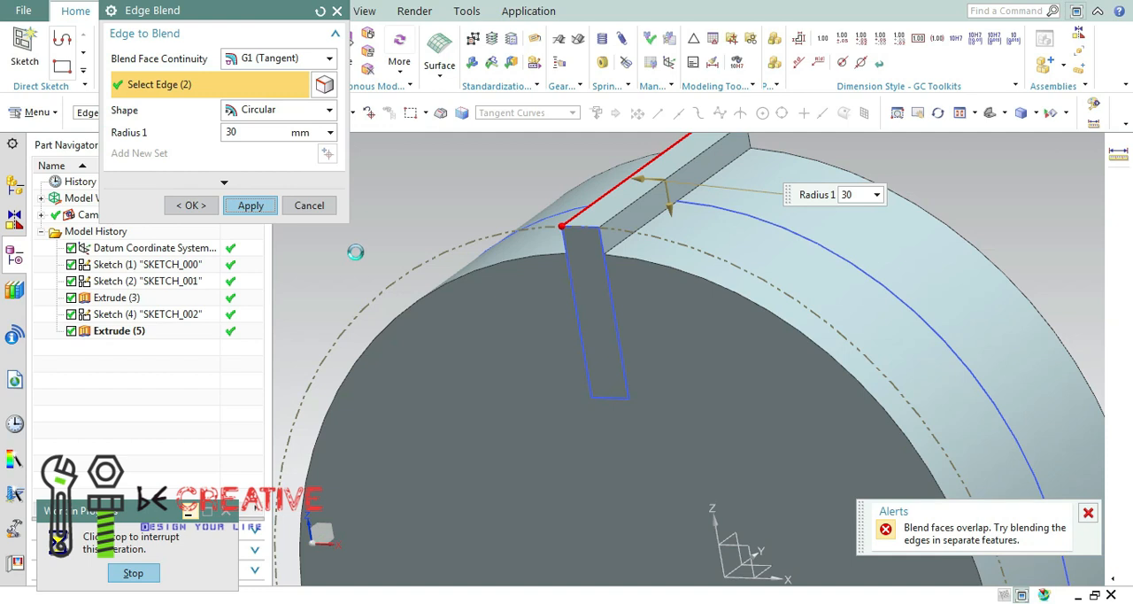
click(567, 333)
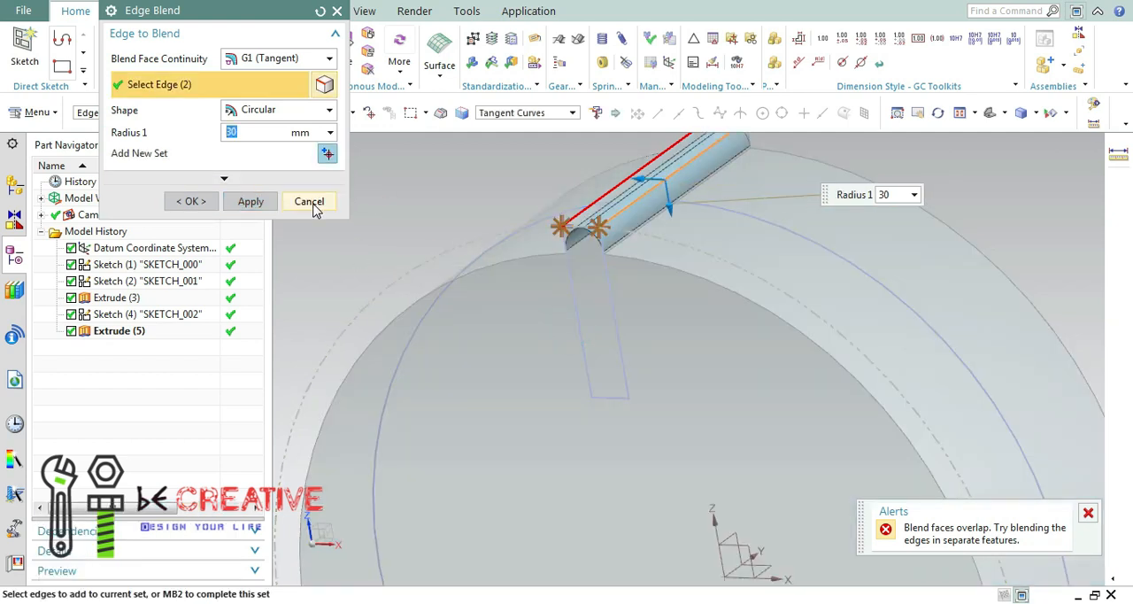
text(10)
key(Return)
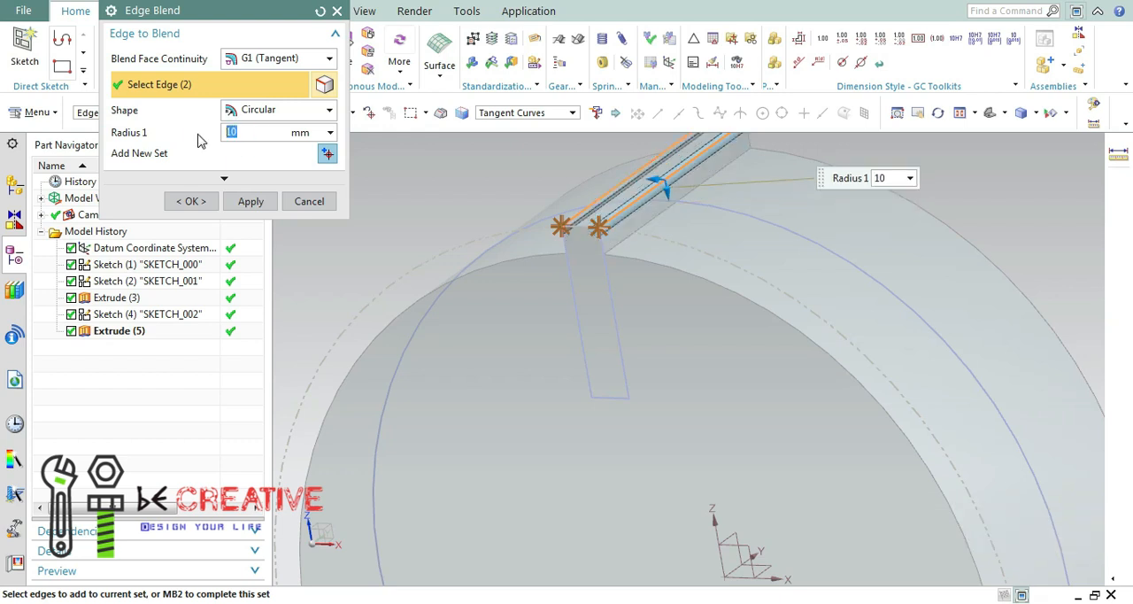
click(248, 201)
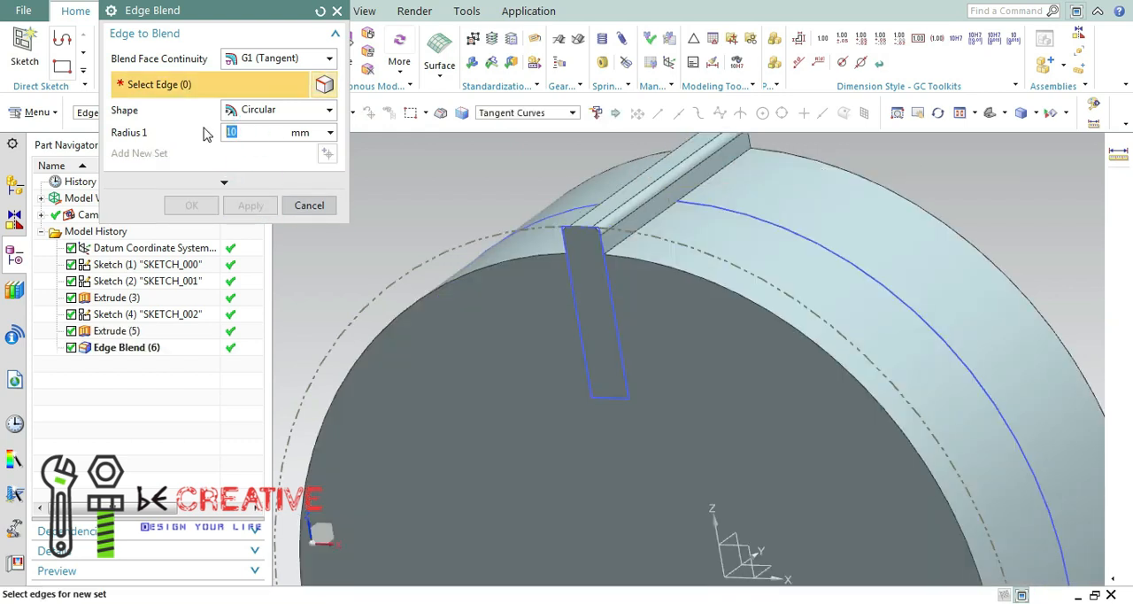
click(587, 227)
mouse_move(847, 162)
middle_down()
mouse_move(815, 172)
mouse_move(841, 166)
middle_up()
drag(260, 136, 217, 137)
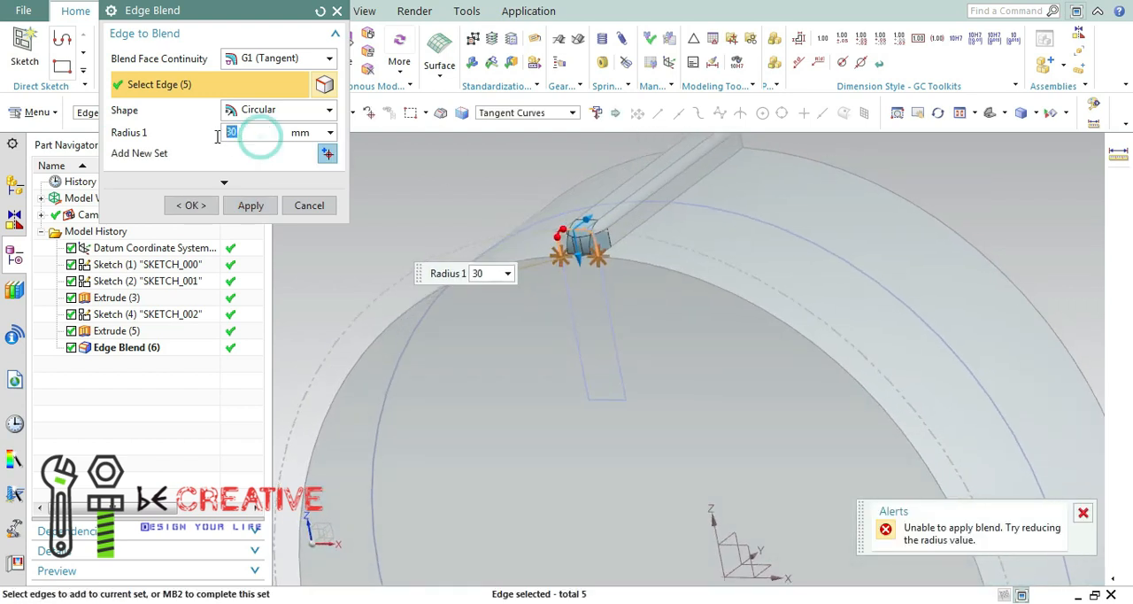
click(309, 205)
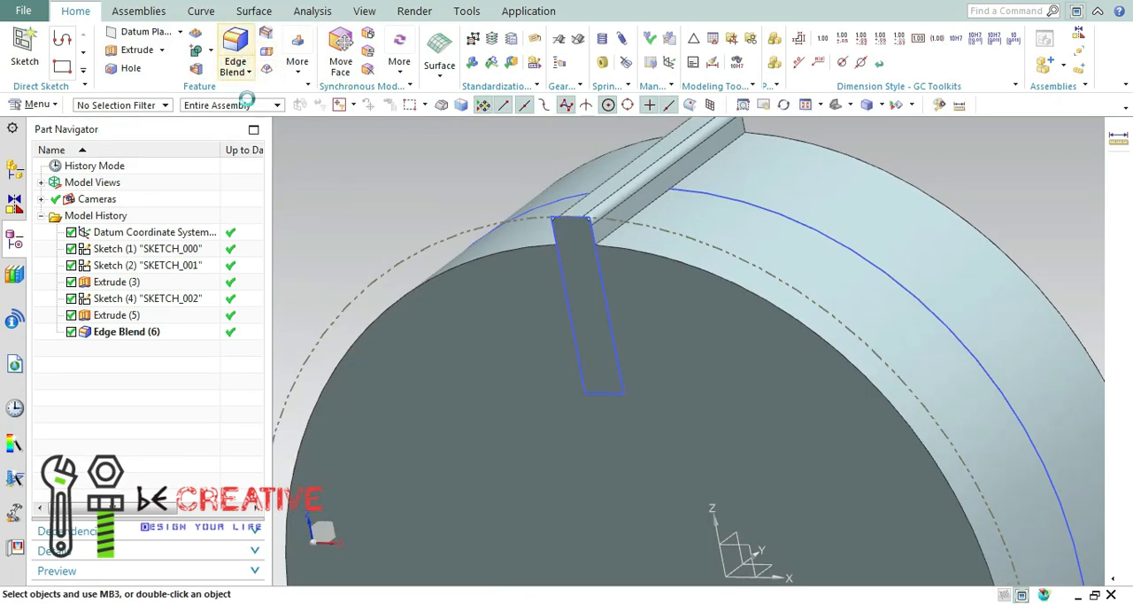
click(236, 53)
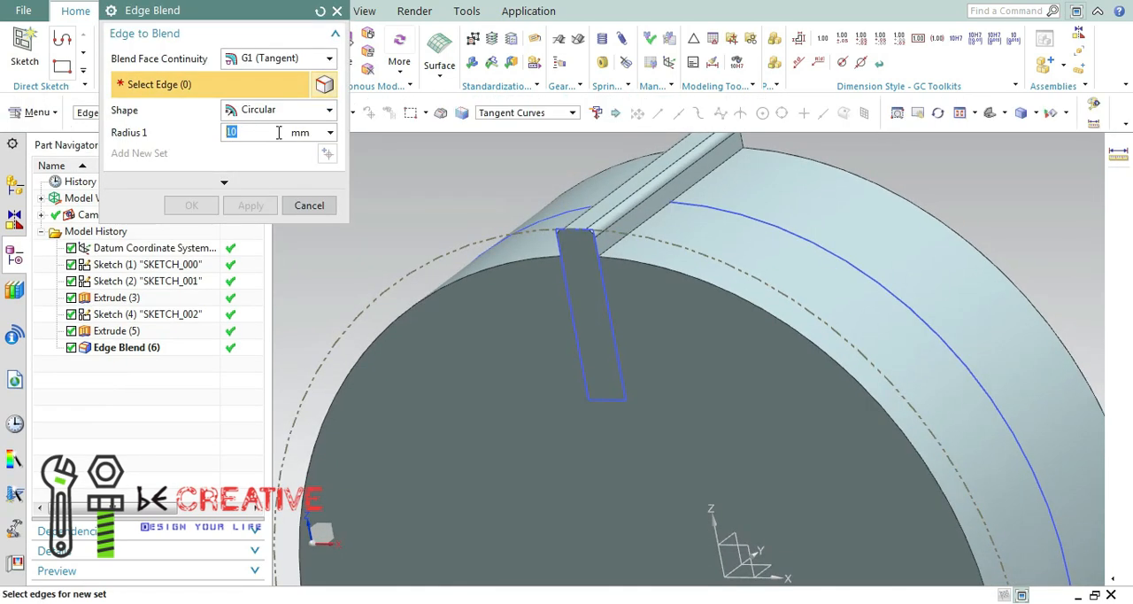
click(648, 228)
mouse_move(714, 236)
middle_down()
mouse_move(787, 235)
mouse_move(708, 240)
mouse_move(663, 271)
mouse_move(726, 252)
middle_up()
click(309, 205)
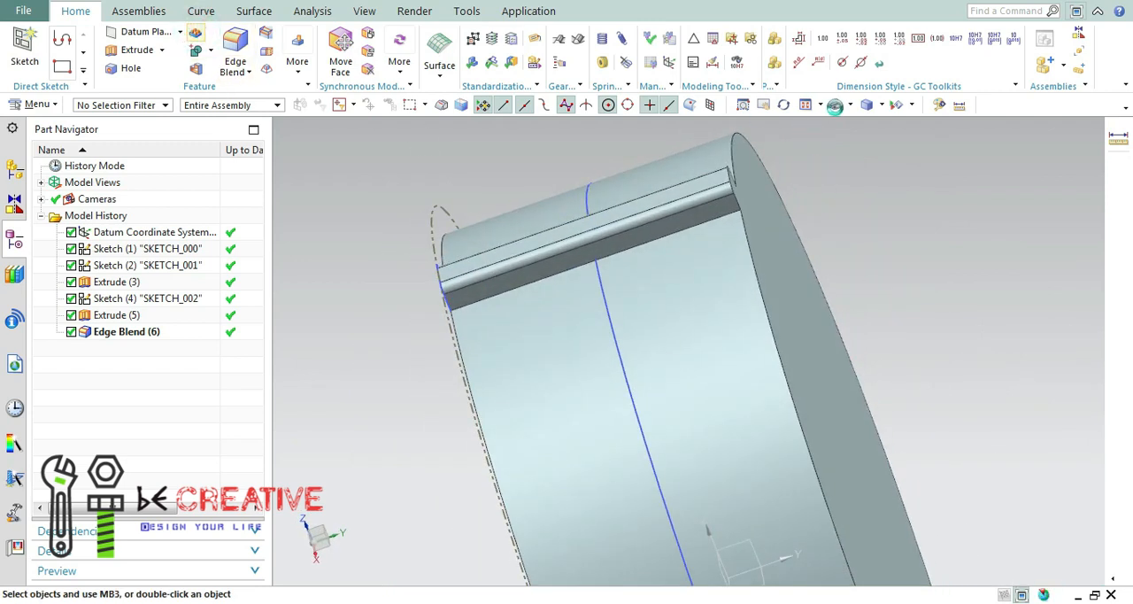
Start a circular feature pattern of the bar's extrusion, its edge blend and the datum coordinate system.
click(836, 107)
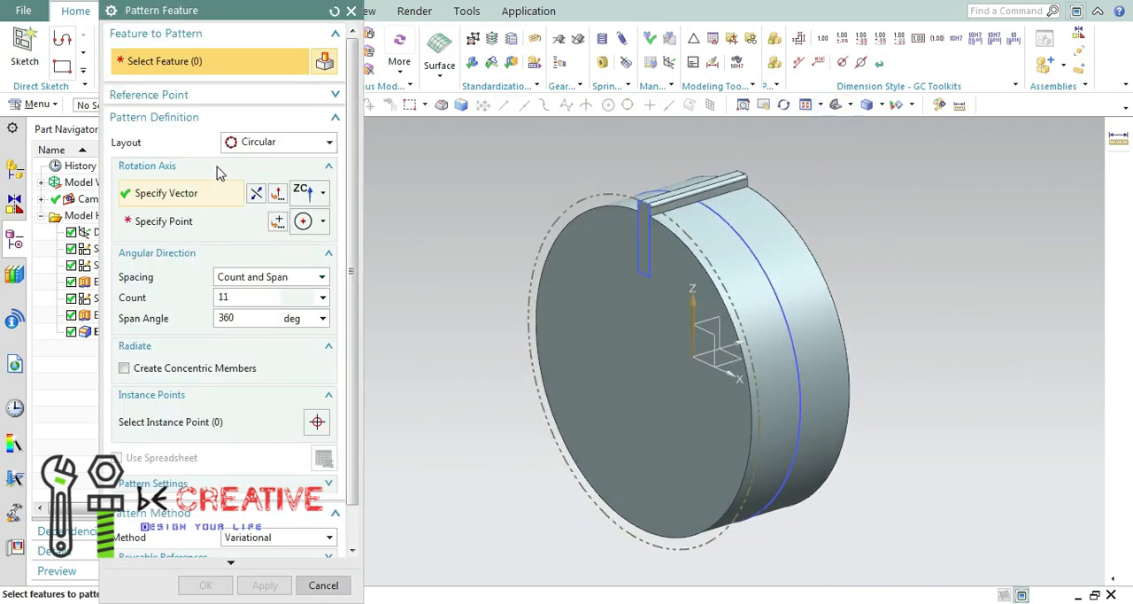
drag(193, 10, 328, 18)
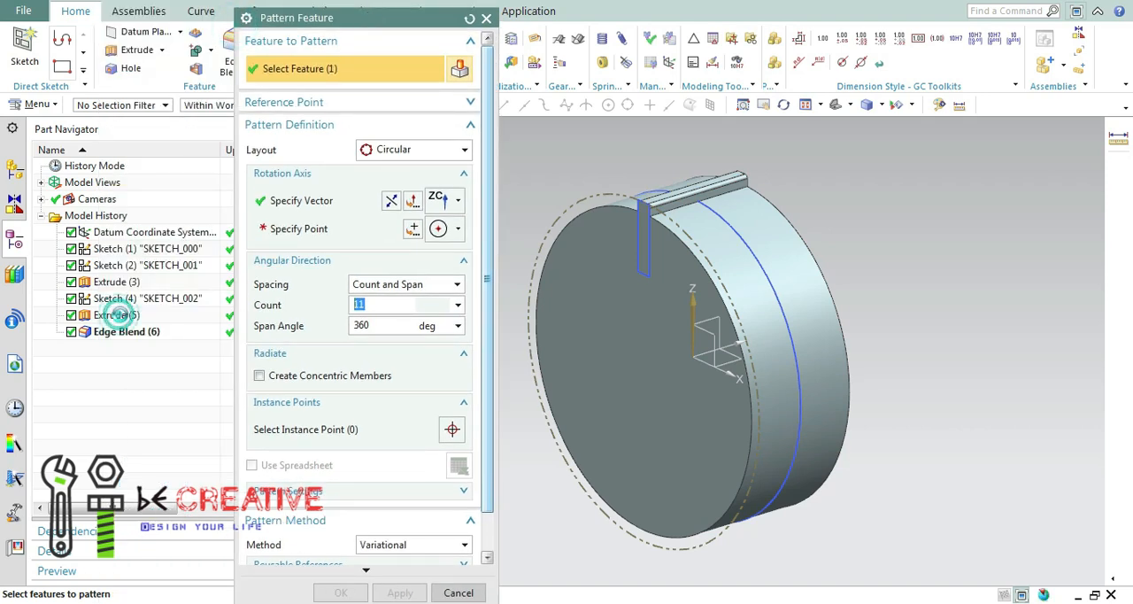
click(115, 331)
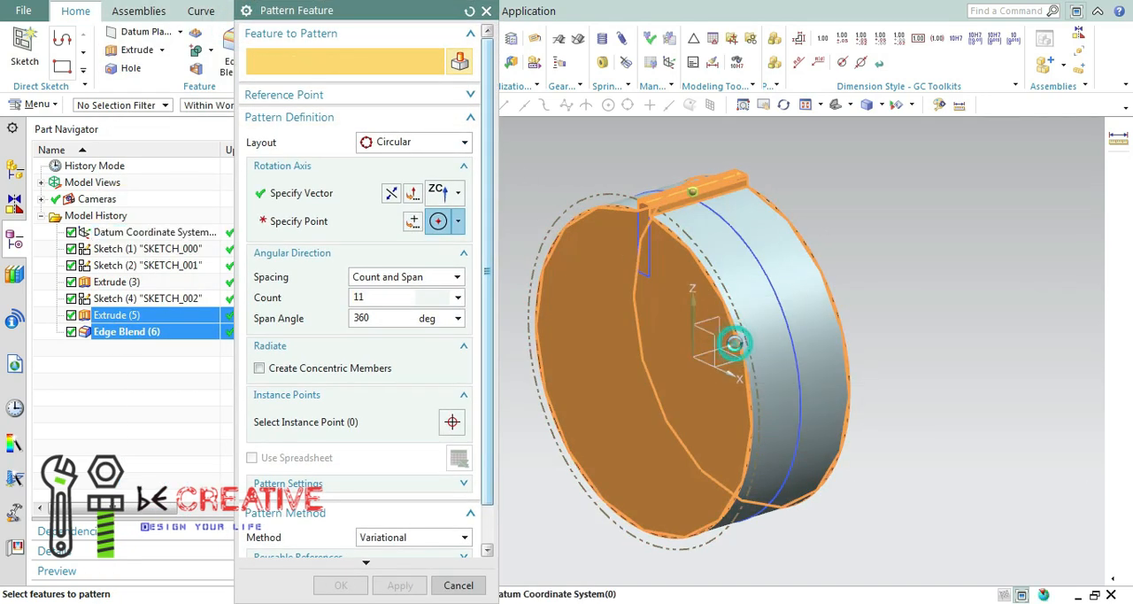
click(735, 343)
Set the pattern's rotation axis to the YC direction through the centre of the disc's front circular edge.
click(458, 192)
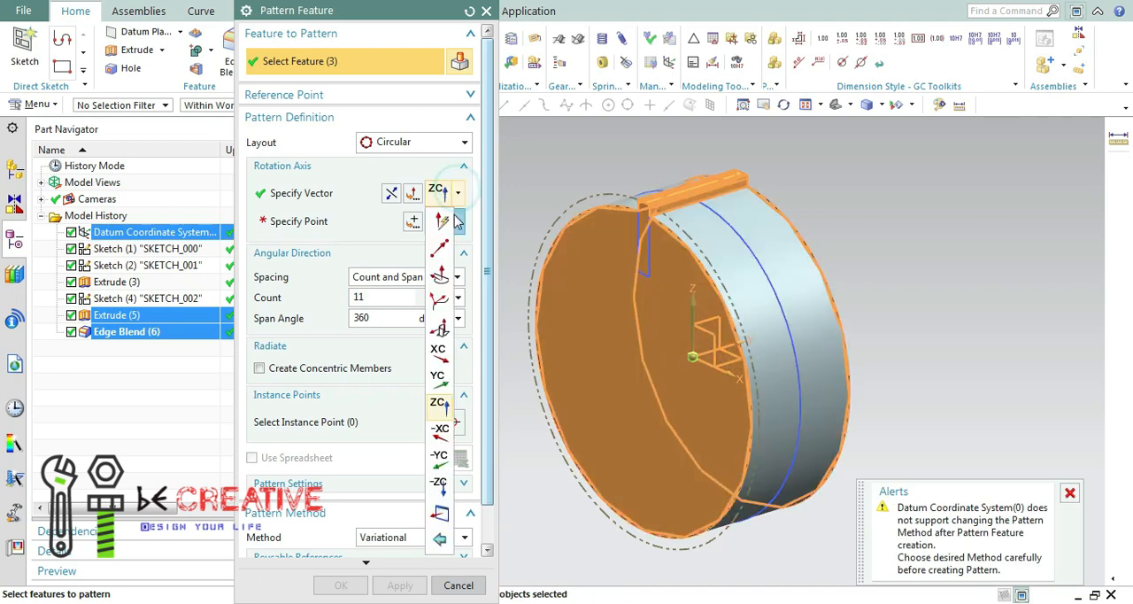
click(1069, 492)
drag(392, 8, 283, 9)
click(348, 188)
click(330, 295)
click(346, 218)
click(330, 407)
click(682, 259)
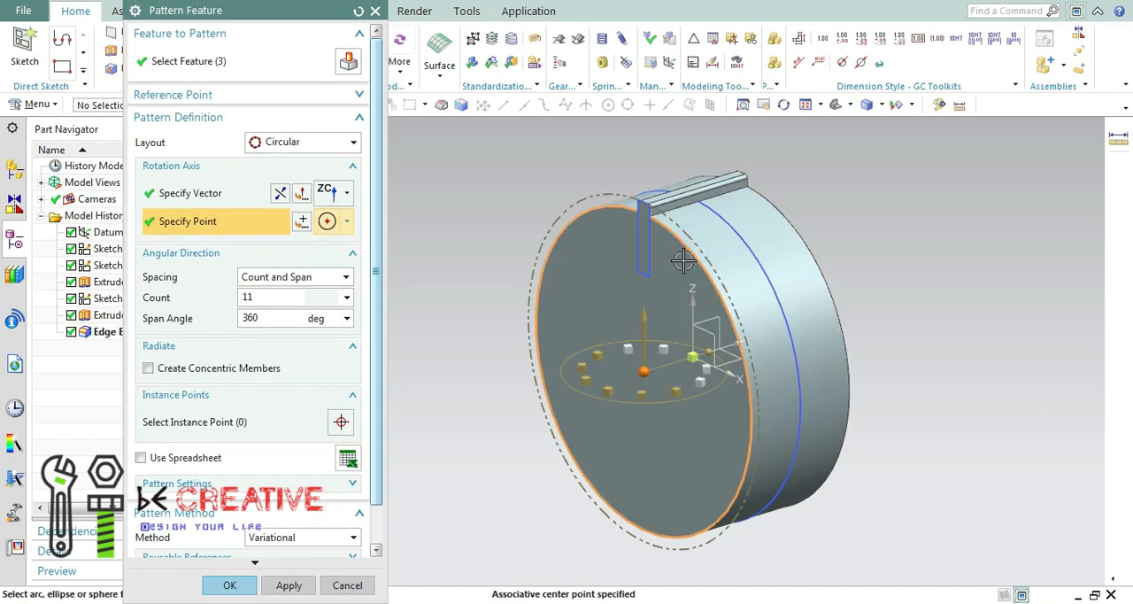
click(348, 196)
click(336, 393)
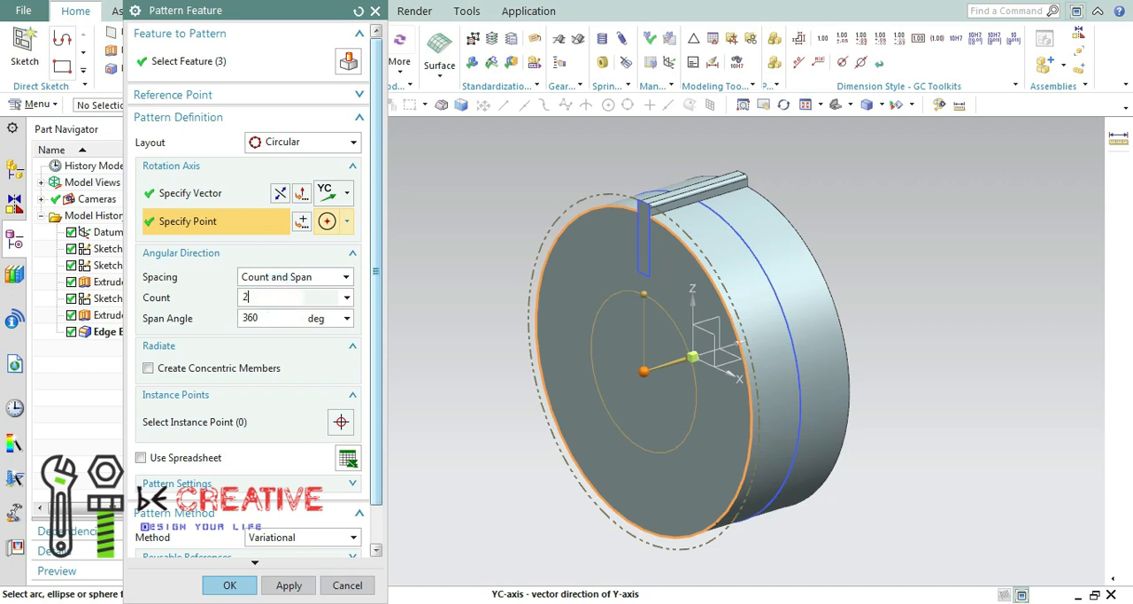
Set the pattern count to 28 over a 360-degree span and create the ring of bars around the wheel.
middle_drag(471, 468, 485, 504)
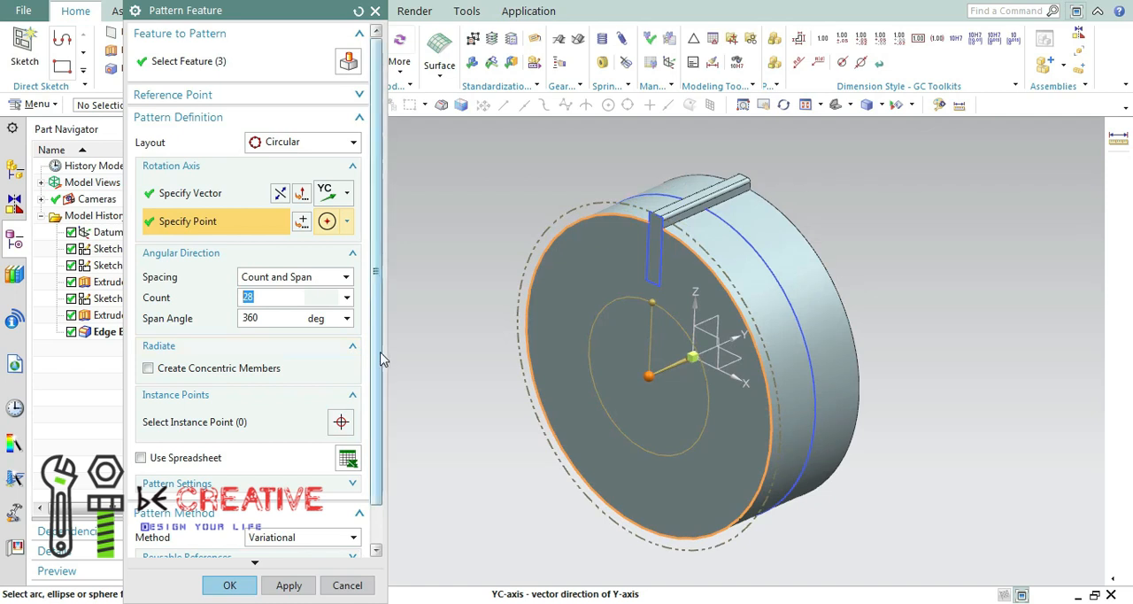
scroll(322, 351, down, 1)
click(291, 585)
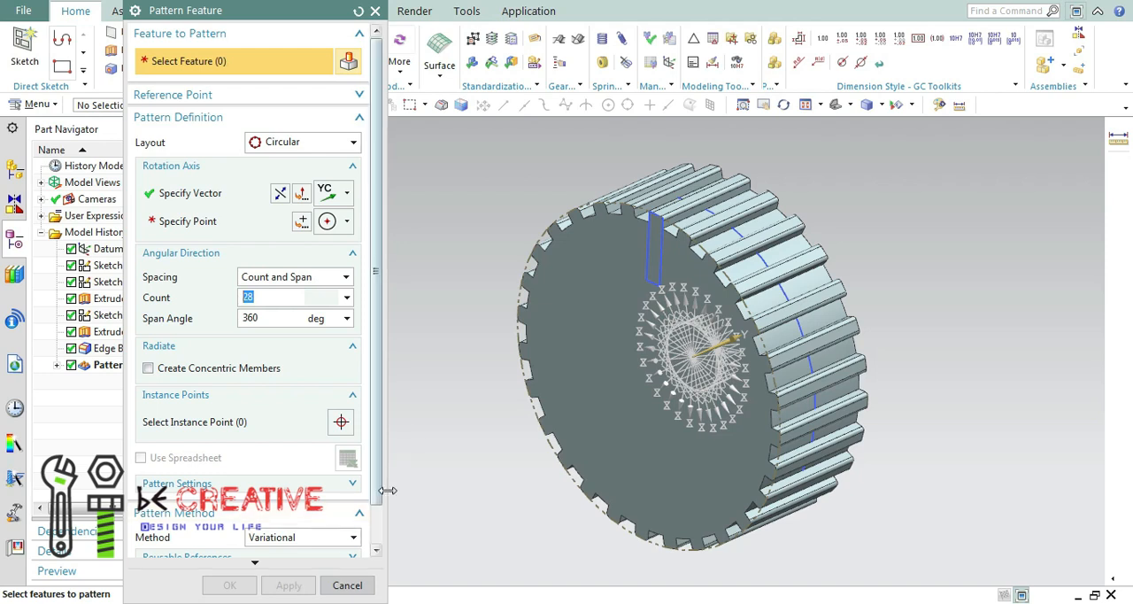
click(348, 586)
scroll(743, 332, down, 4)
scroll(734, 336, up, 9)
scroll(696, 325, down, 2)
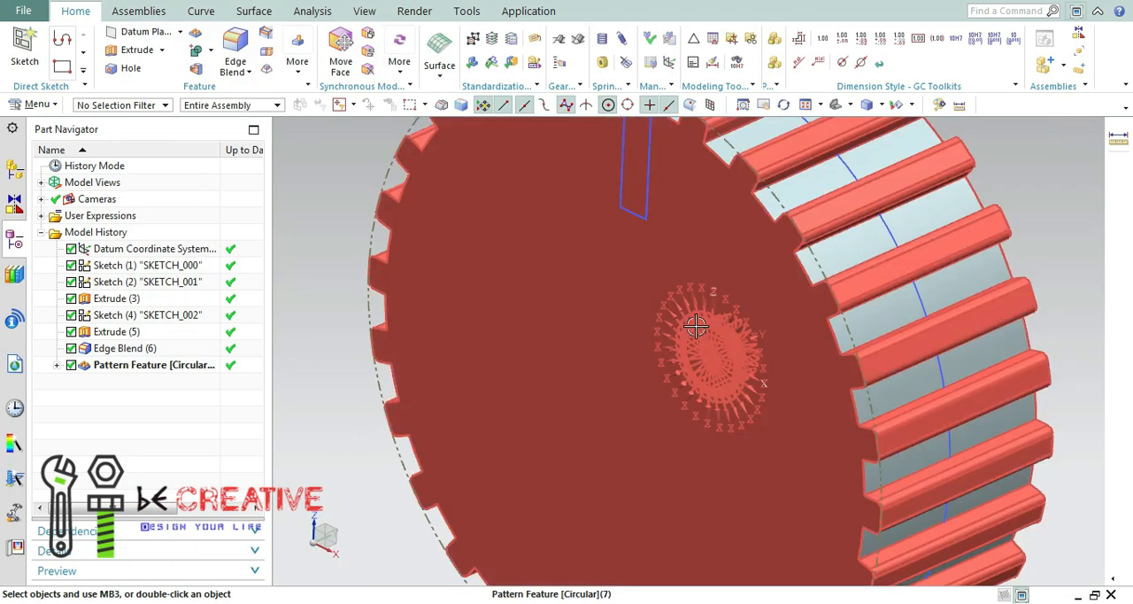
Delete the circular pattern feature of the bars from the model history.
scroll(696, 326, down, 3)
click(141, 364)
right_click(142, 366)
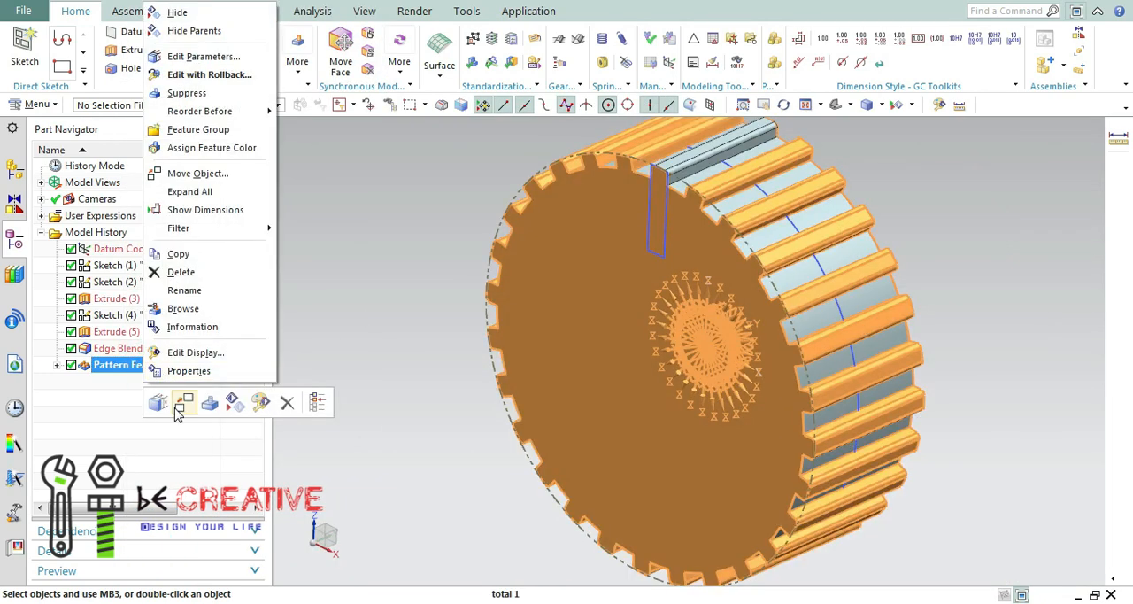
click(189, 274)
Edit the bar's extrusion and set its Boolean to None so the bar is a separate body from the disc.
right_click(119, 333)
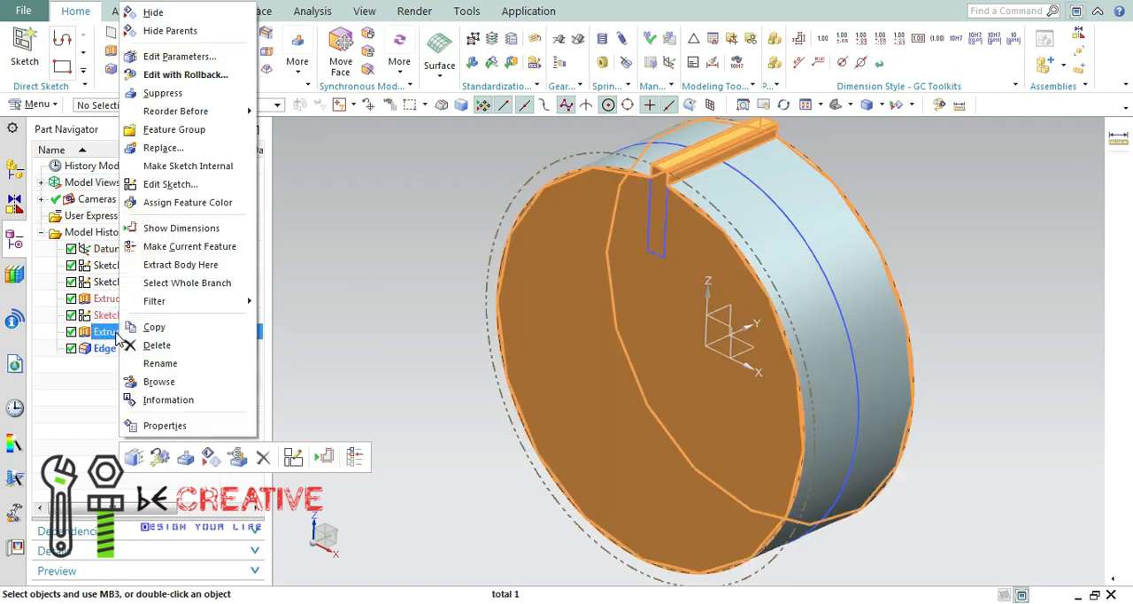
click(168, 56)
click(270, 320)
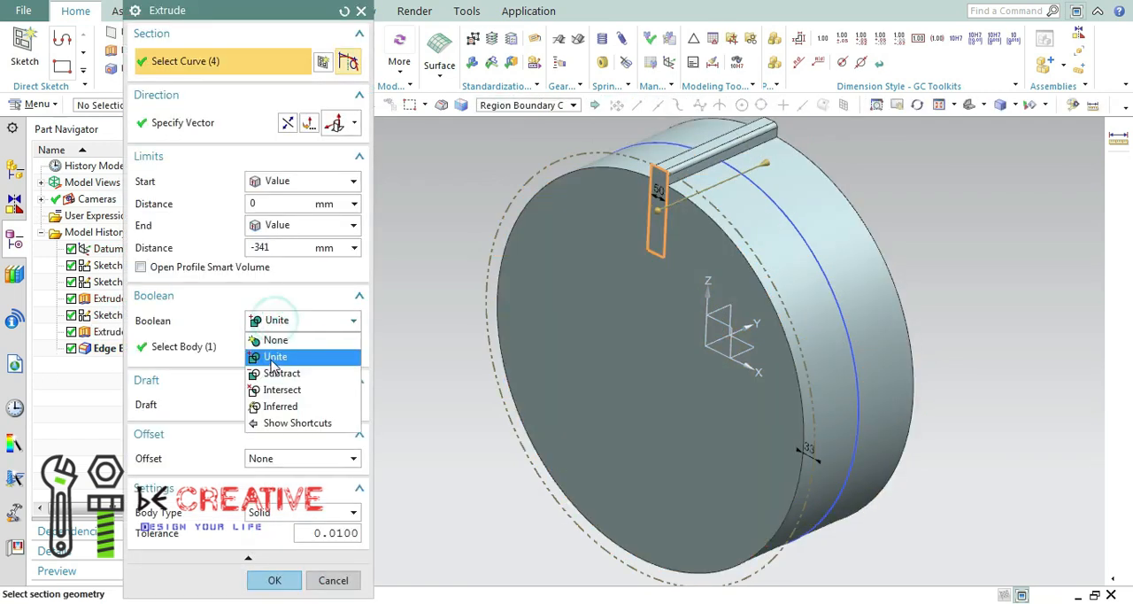
click(275, 340)
click(270, 577)
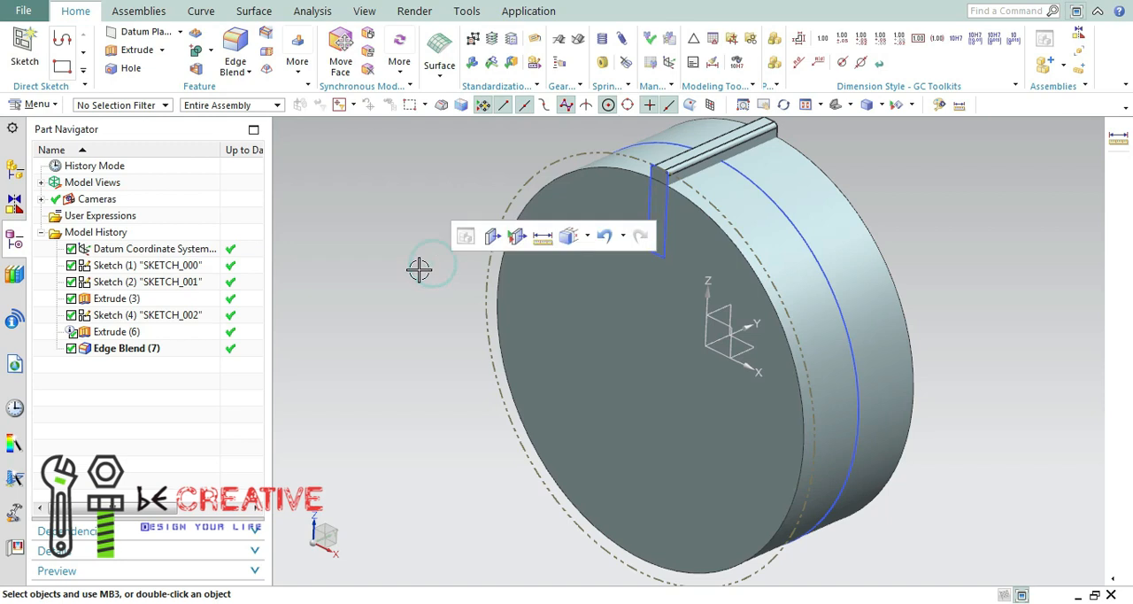
Pattern the bar's extrusion and edge blend circularly about YC through the centre of the disc's front edge, with count 28 over 360 degrees.
click(195, 32)
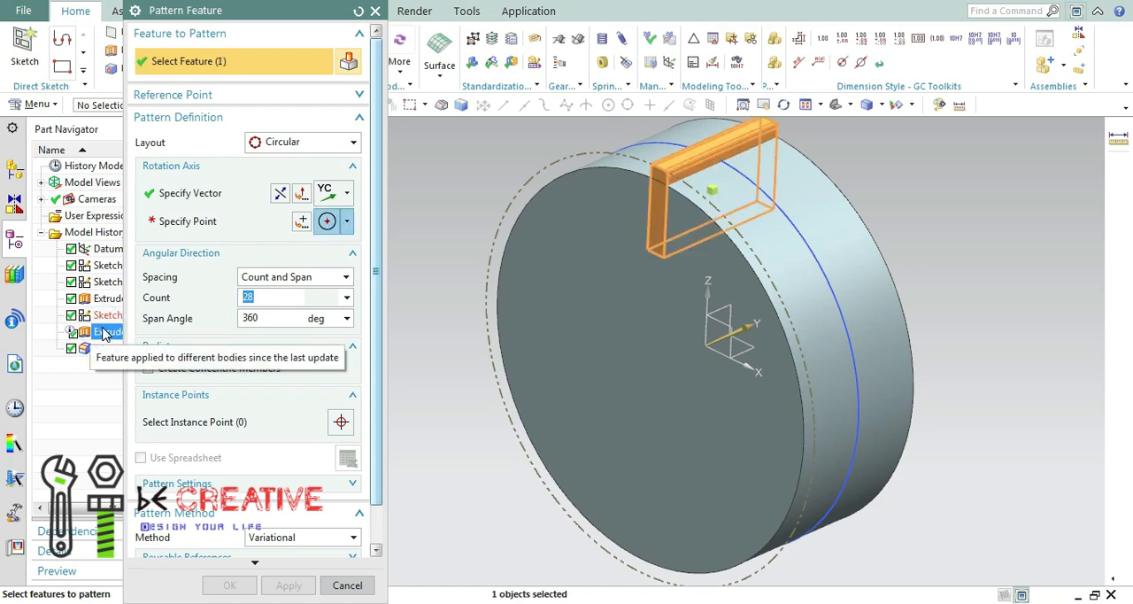
click(218, 220)
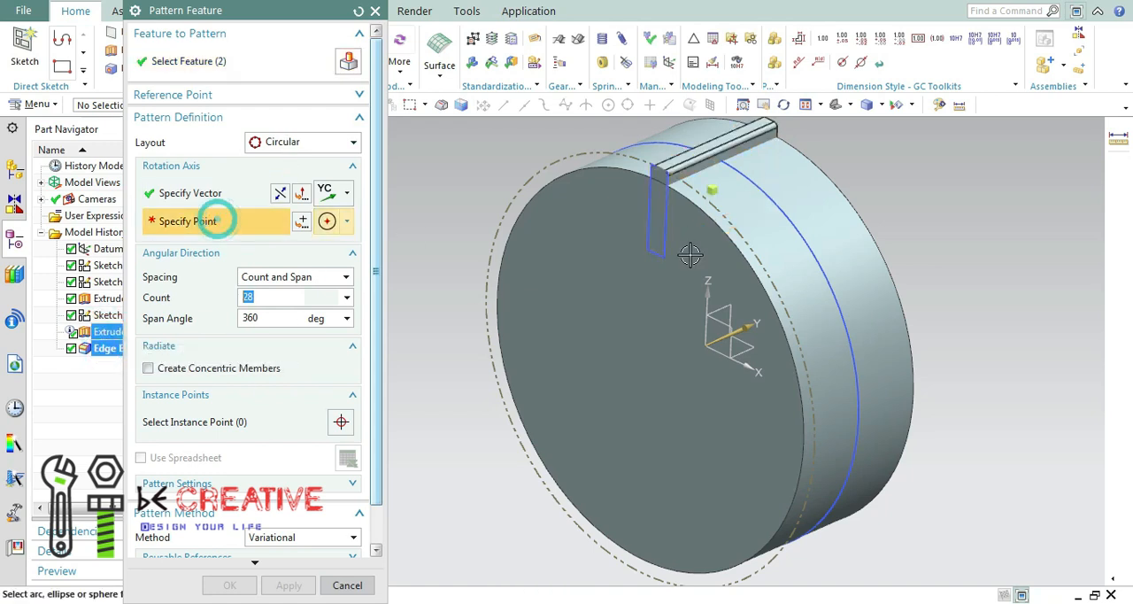
click(731, 246)
middle_drag(966, 309, 989, 290)
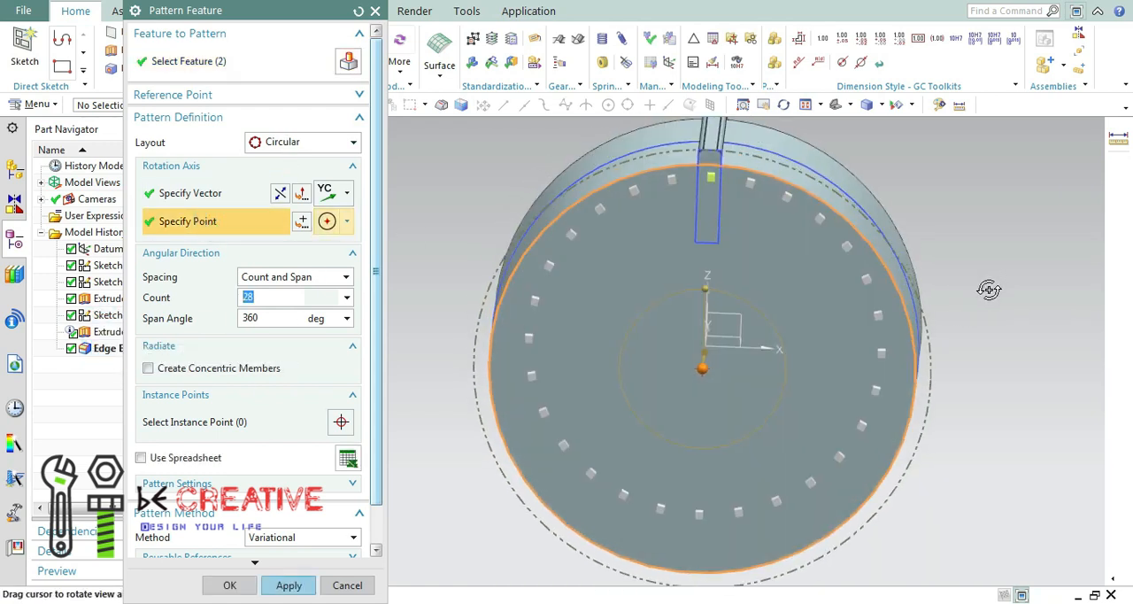
click(289, 585)
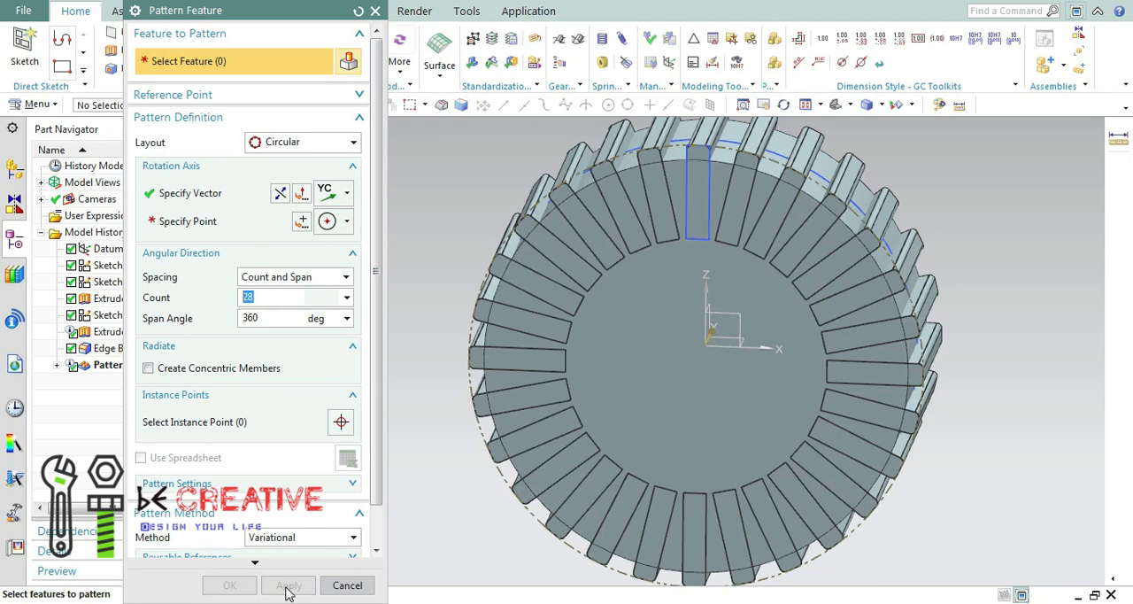
middle_drag(944, 224, 942, 214)
click(375, 10)
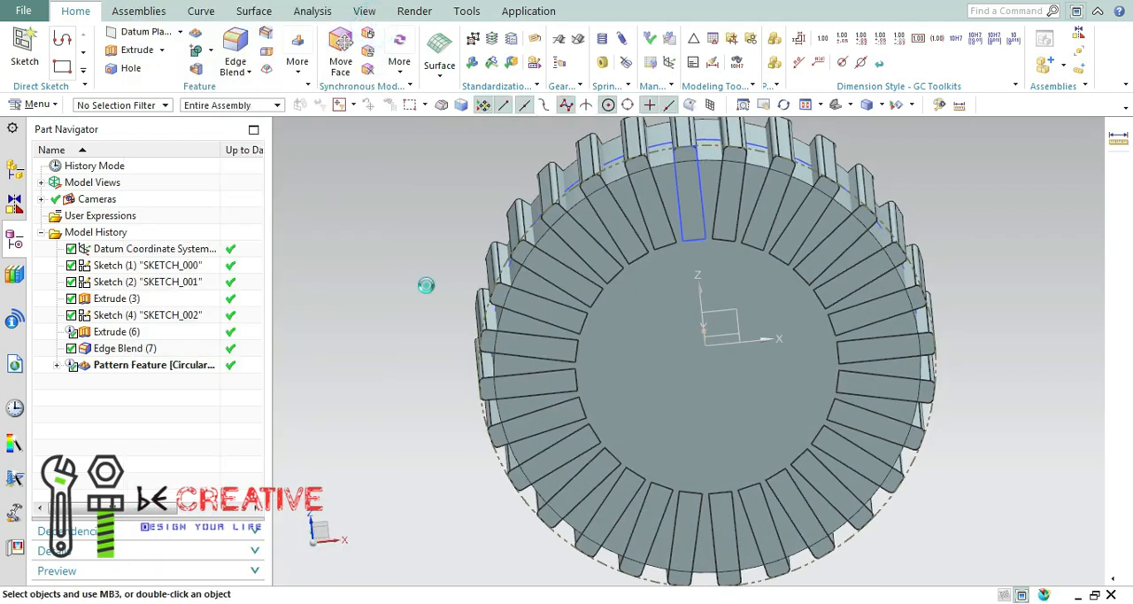
Unite the disc with the patterned bar beside the original one, and unite the original bar at the sketch in a second operation.
click(197, 49)
middle_drag(668, 365, 684, 341)
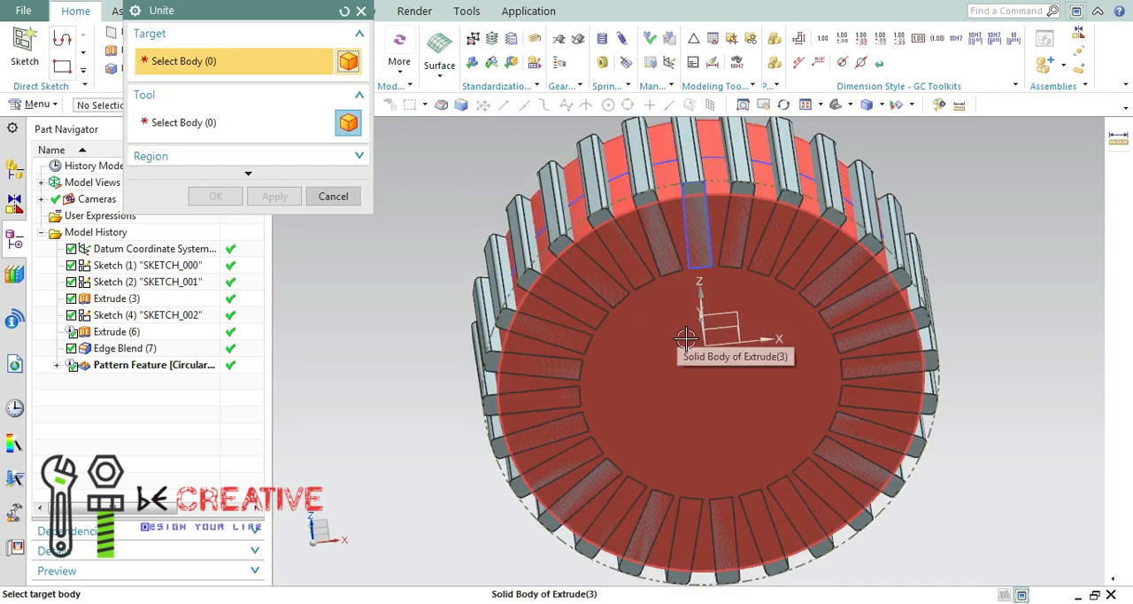
click(686, 339)
click(697, 234)
click(274, 197)
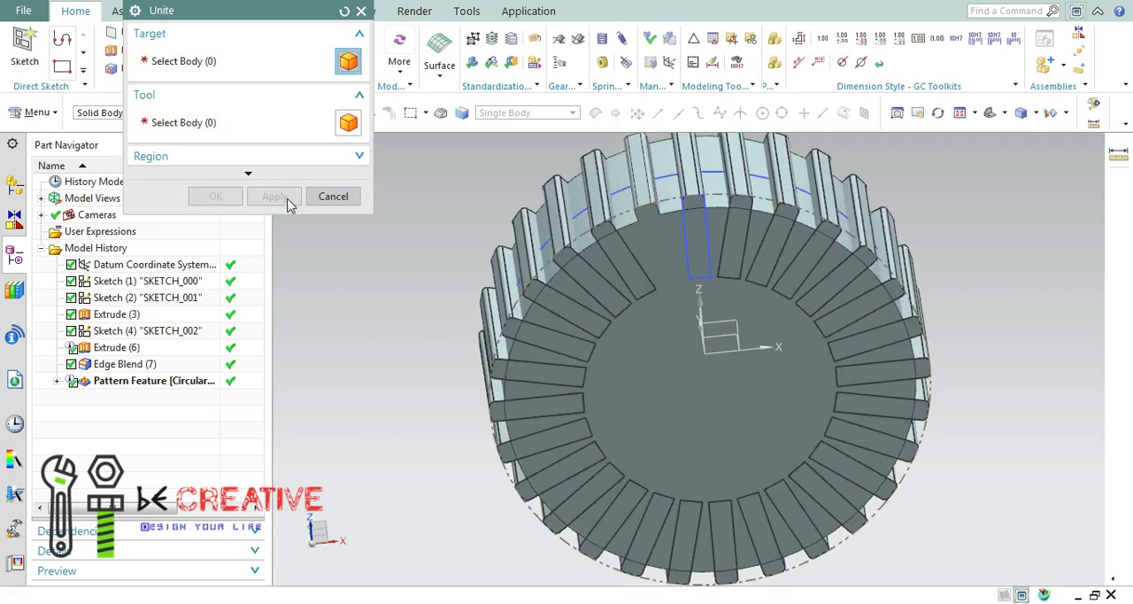
click(682, 278)
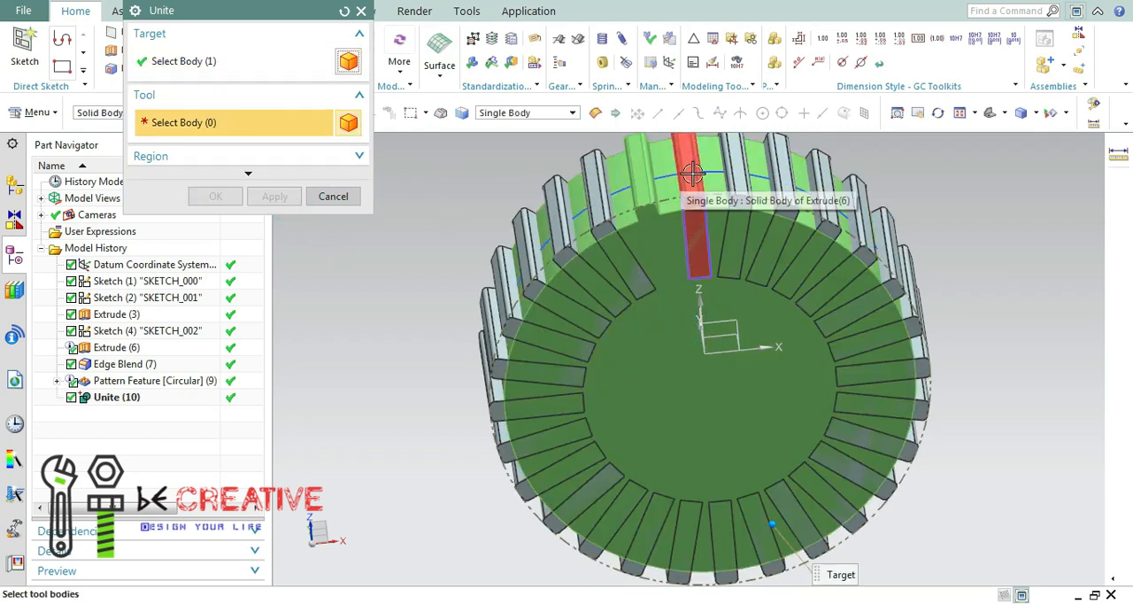
click(692, 174)
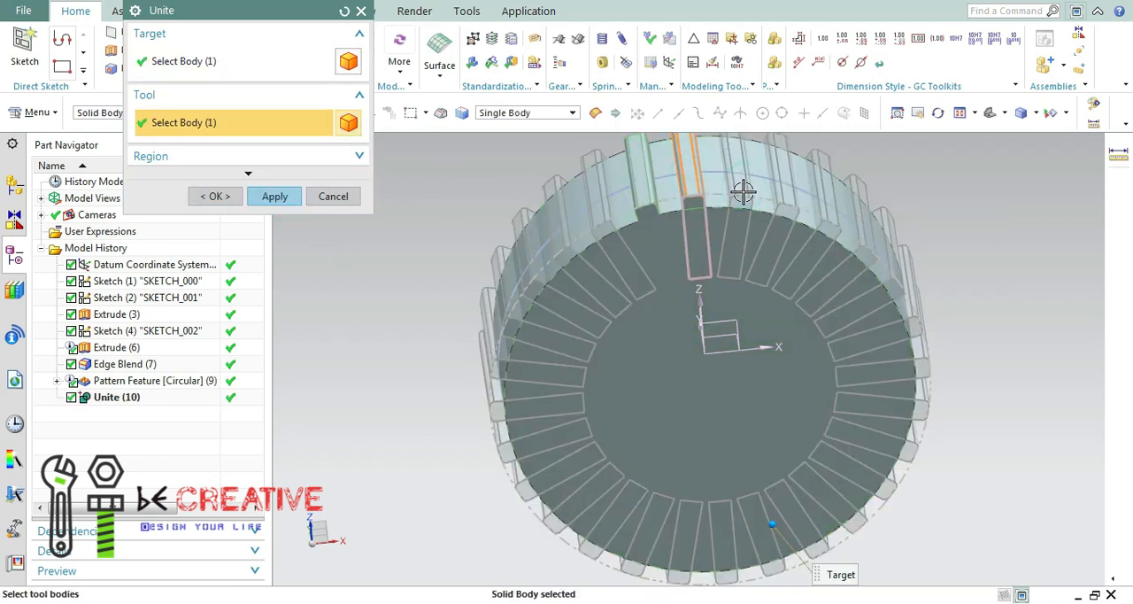
click(274, 196)
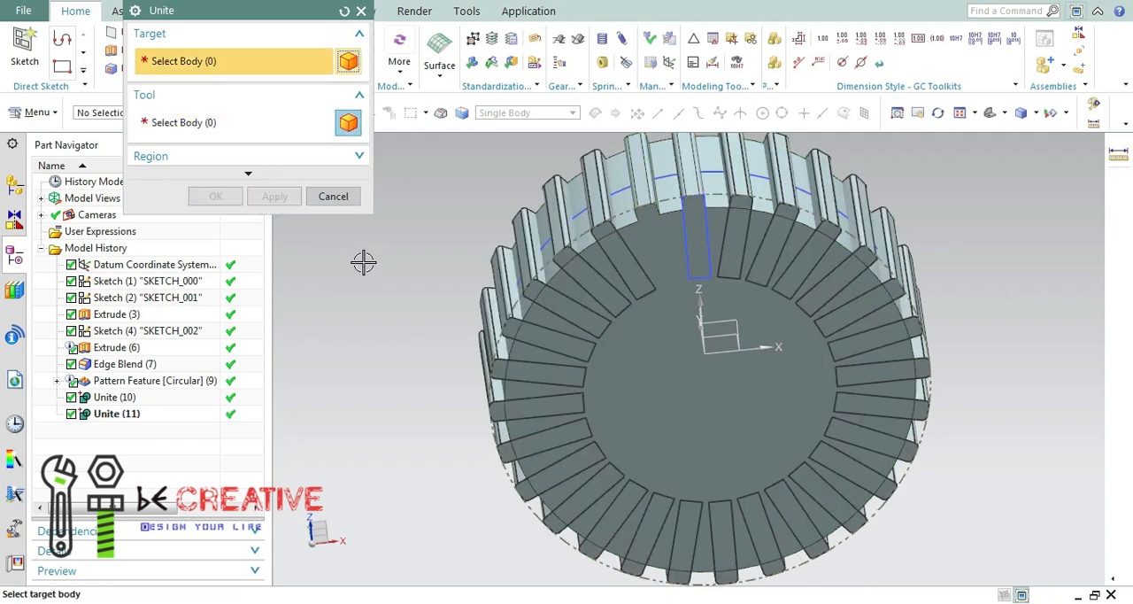
Unite the bars down the wheel's left side with the disc one by one, continuing counter-clockwise from the already merged bars.
mouse_move(1051, 280)
middle_down()
mouse_move(1049, 242)
mouse_move(1060, 262)
middle_up()
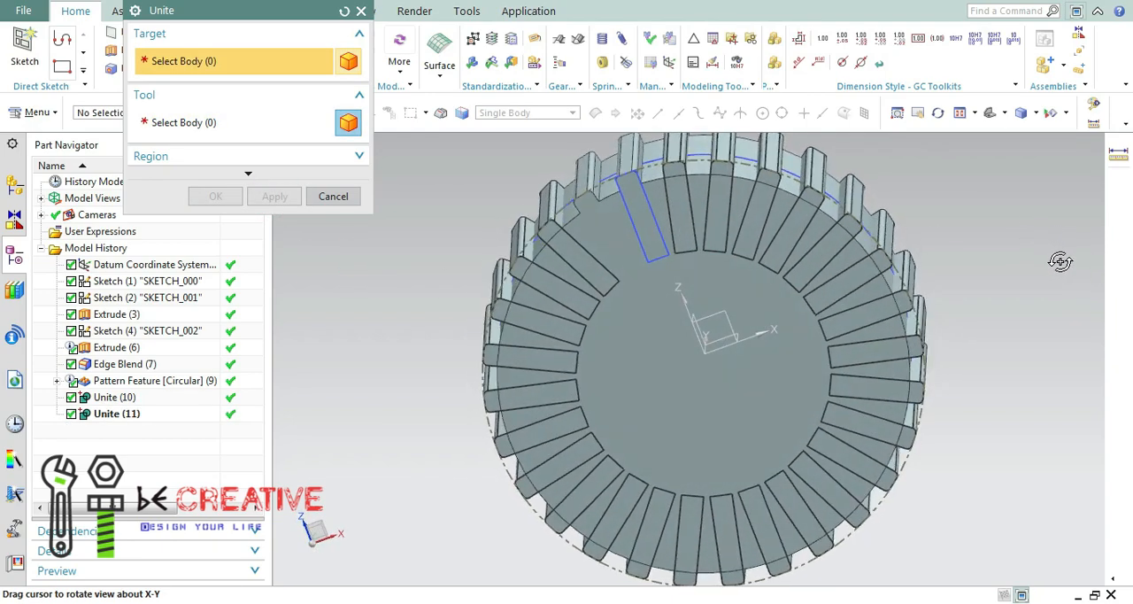
click(705, 316)
click(575, 252)
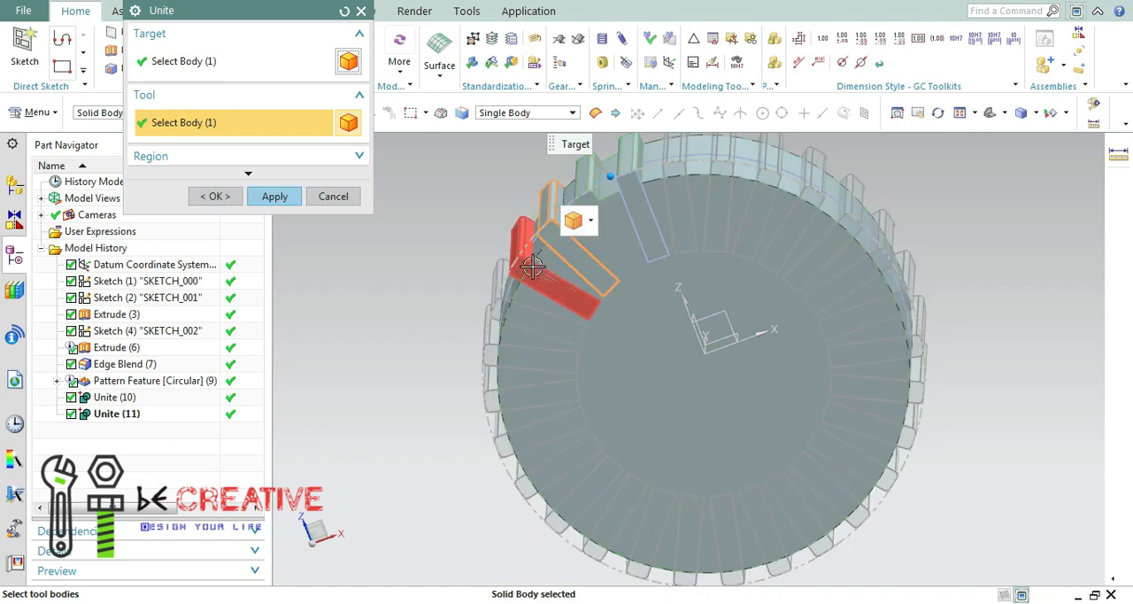
click(275, 196)
click(632, 354)
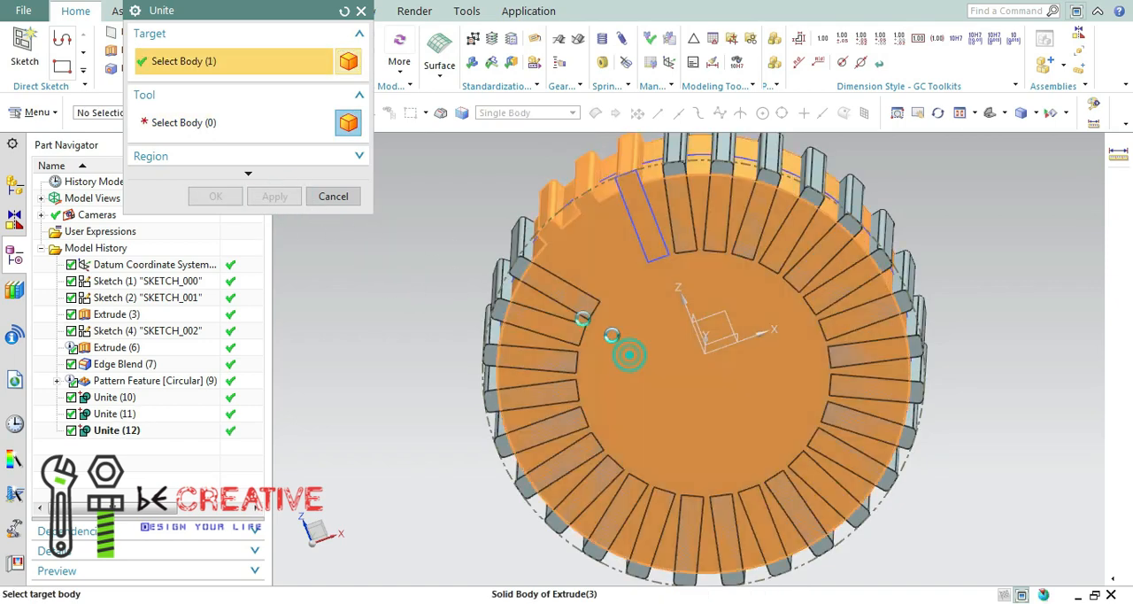
click(528, 274)
click(275, 196)
click(622, 366)
click(513, 325)
click(275, 197)
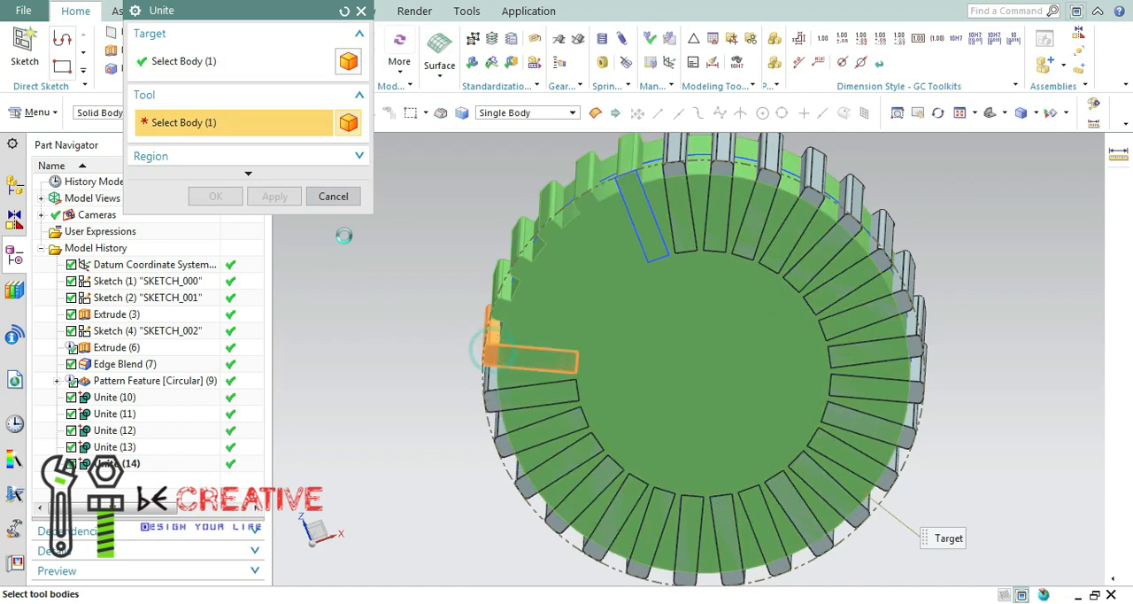
click(483, 352)
middle_click(483, 363)
click(489, 392)
click(271, 202)
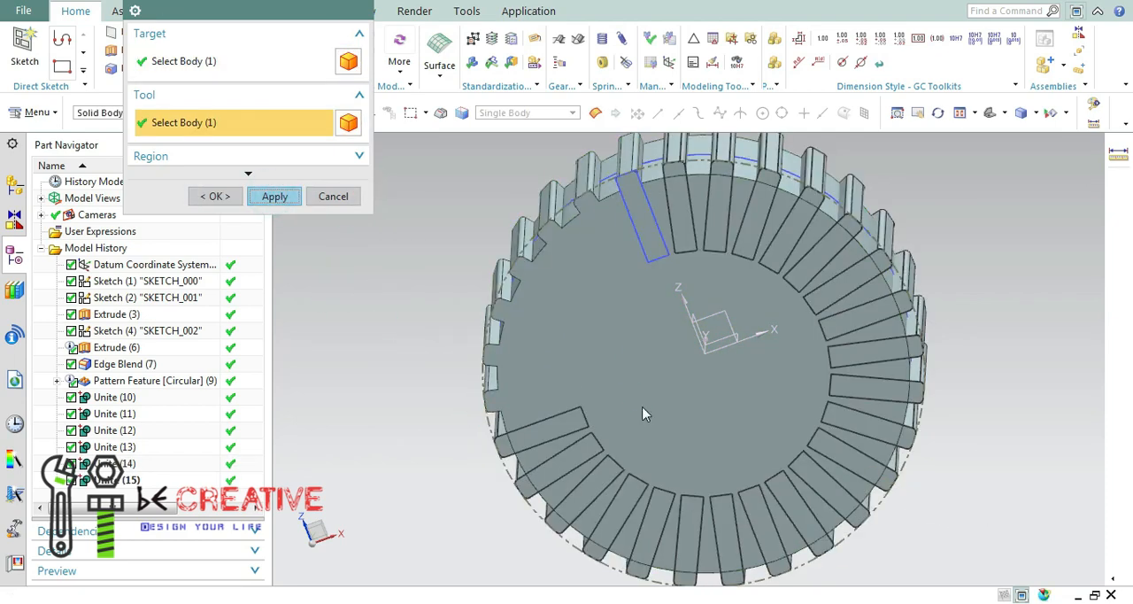
Unite the four bars along the wheel's lower-left rim with the disc, one operation per bar.
click(504, 444)
click(279, 200)
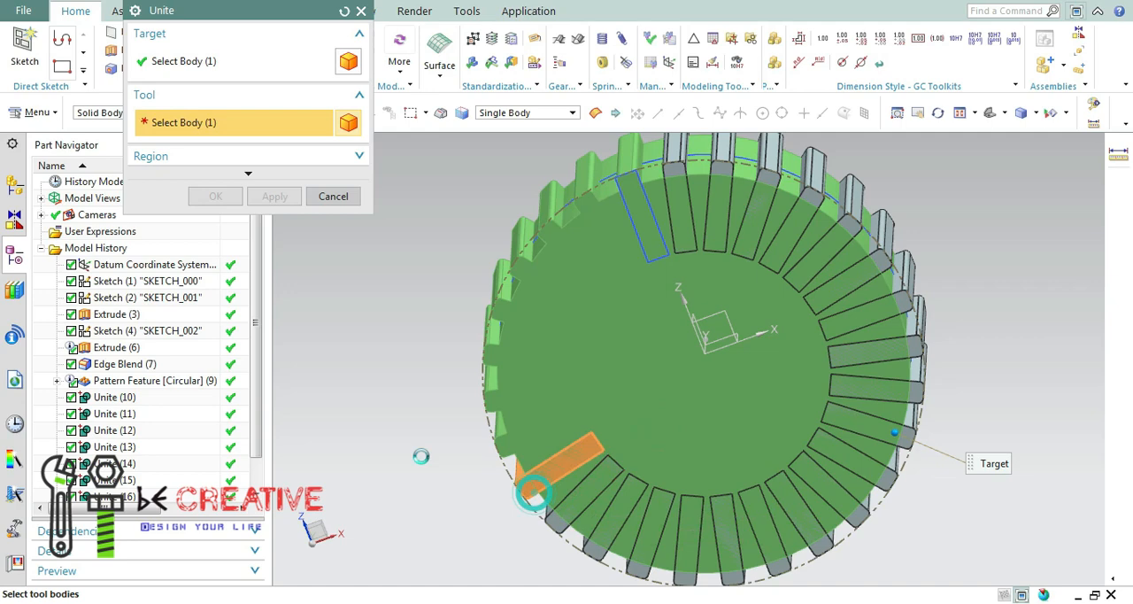
click(276, 196)
click(575, 497)
click(285, 202)
click(627, 423)
click(610, 523)
click(268, 196)
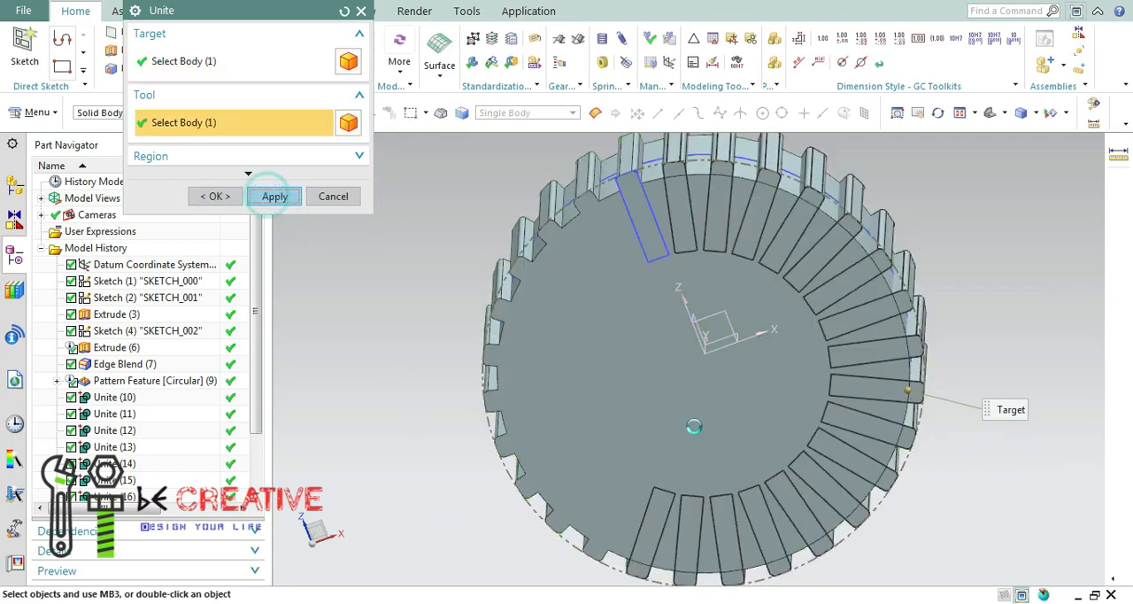
Unite the bars at the very bottom of the wheel's rim with the disc, one operation per bar.
click(678, 445)
click(688, 533)
scroll(785, 418, up, 2)
scroll(787, 419, down, 5)
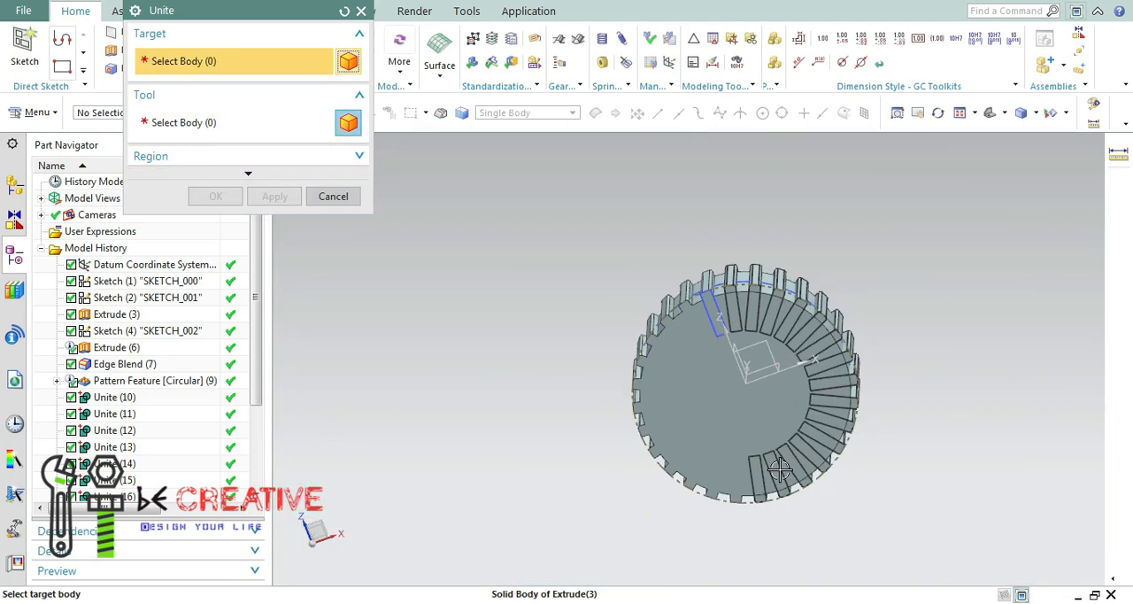
scroll(788, 469, up, 3)
click(663, 399)
click(276, 197)
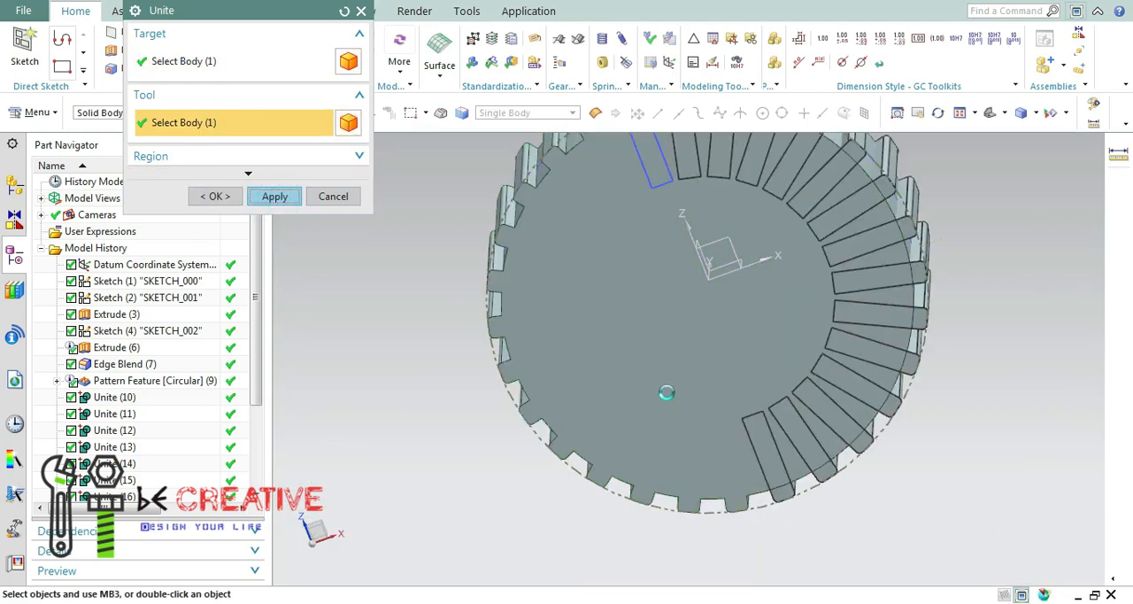
click(274, 197)
Unite the five bars along the wheel's lower-right rim with the disc, one operation per bar.
click(739, 403)
click(768, 455)
click(274, 196)
click(706, 329)
click(807, 394)
click(274, 197)
click(829, 370)
click(274, 197)
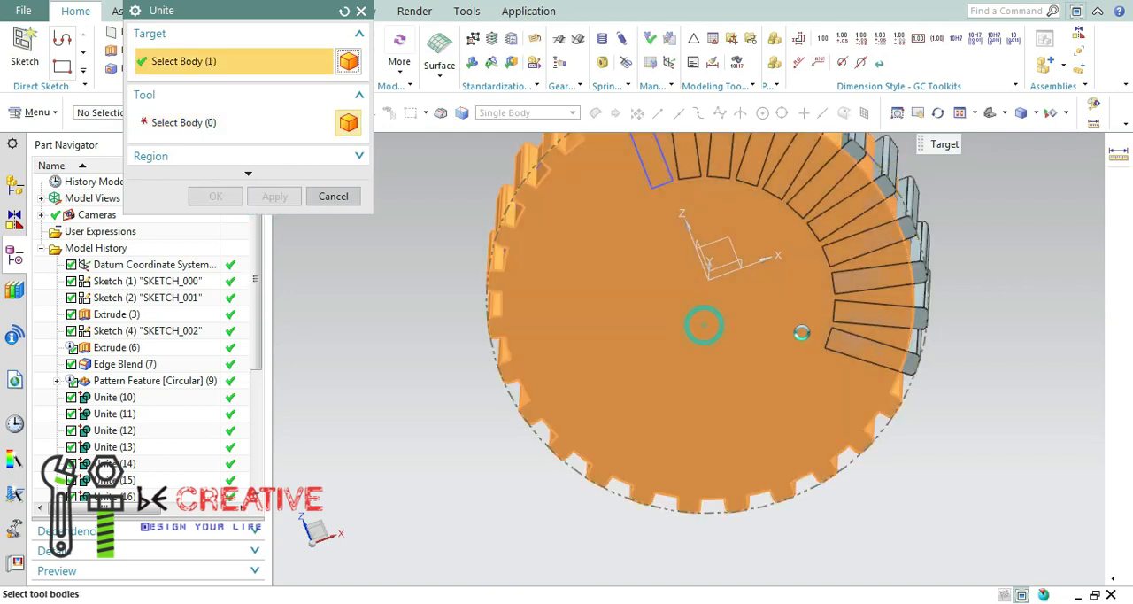
click(863, 350)
click(274, 196)
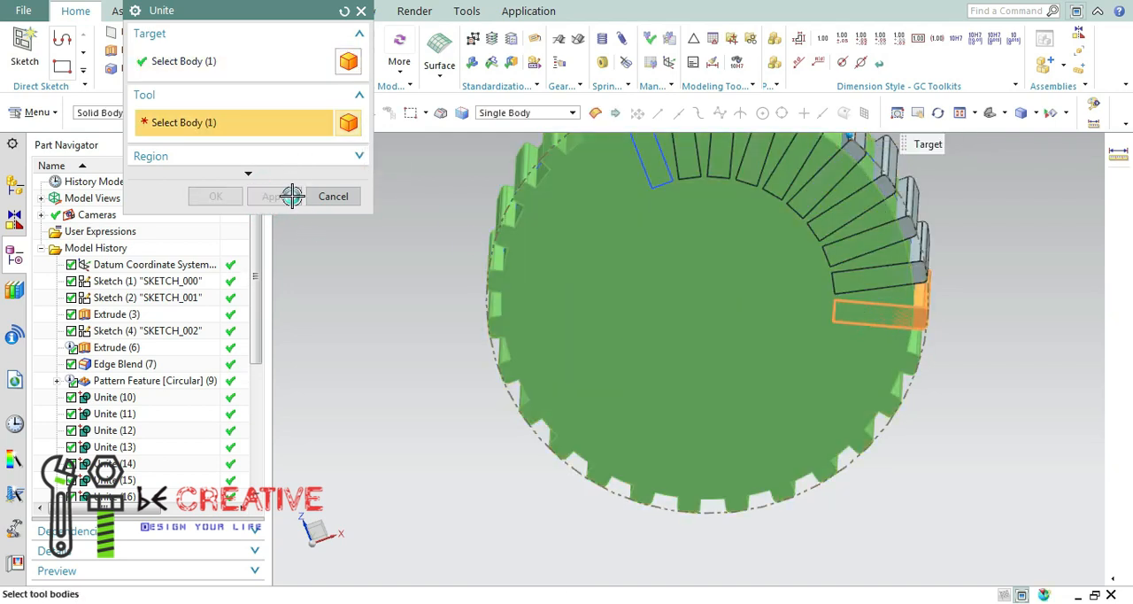
click(289, 196)
Unite the bars up the wheel's right and upper-right rim with the disc, leaving only the three nearest the rectangular sketch.
click(718, 381)
click(860, 283)
click(267, 198)
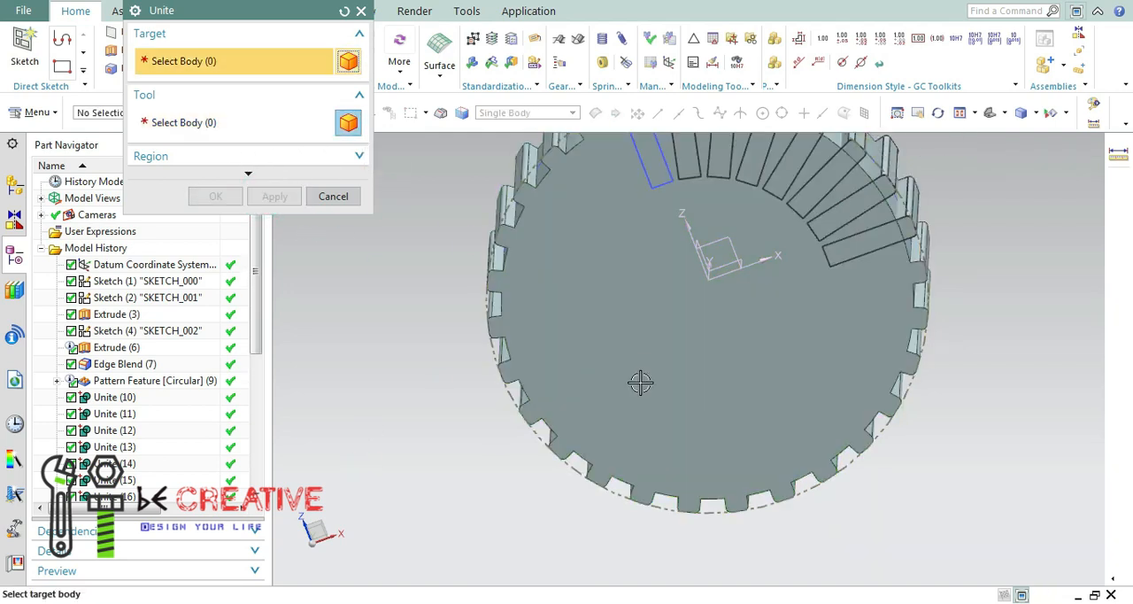
click(640, 382)
click(276, 196)
click(855, 322)
click(848, 217)
click(269, 197)
click(281, 198)
click(274, 196)
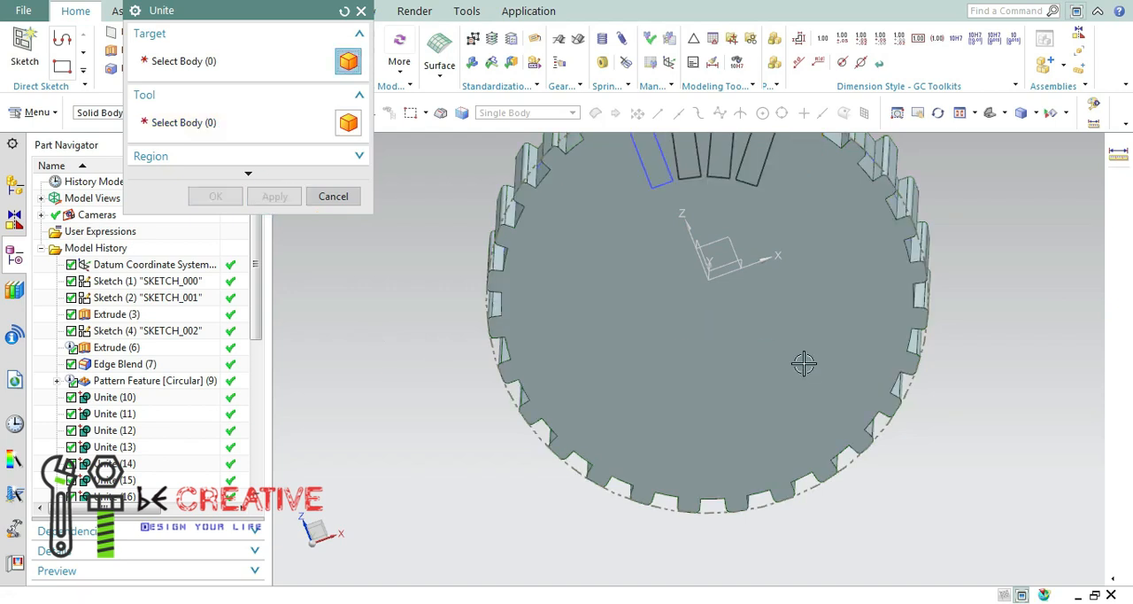
Unite the last three separate bars at the top of the rim with the wheel body and finish the Unite command.
click(758, 167)
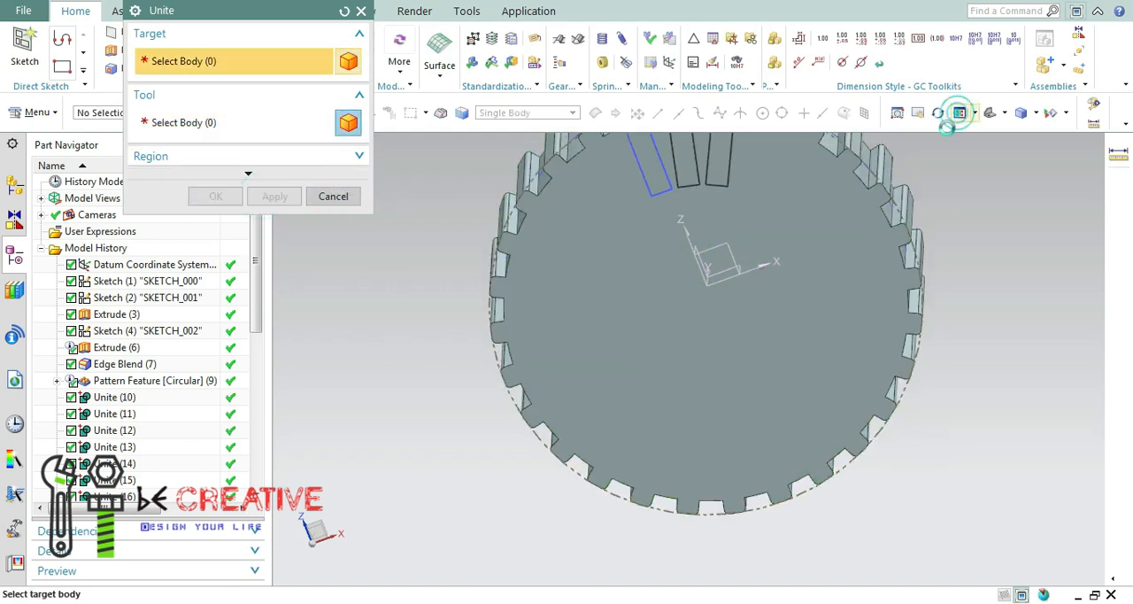
click(960, 113)
click(680, 312)
click(703, 233)
click(275, 197)
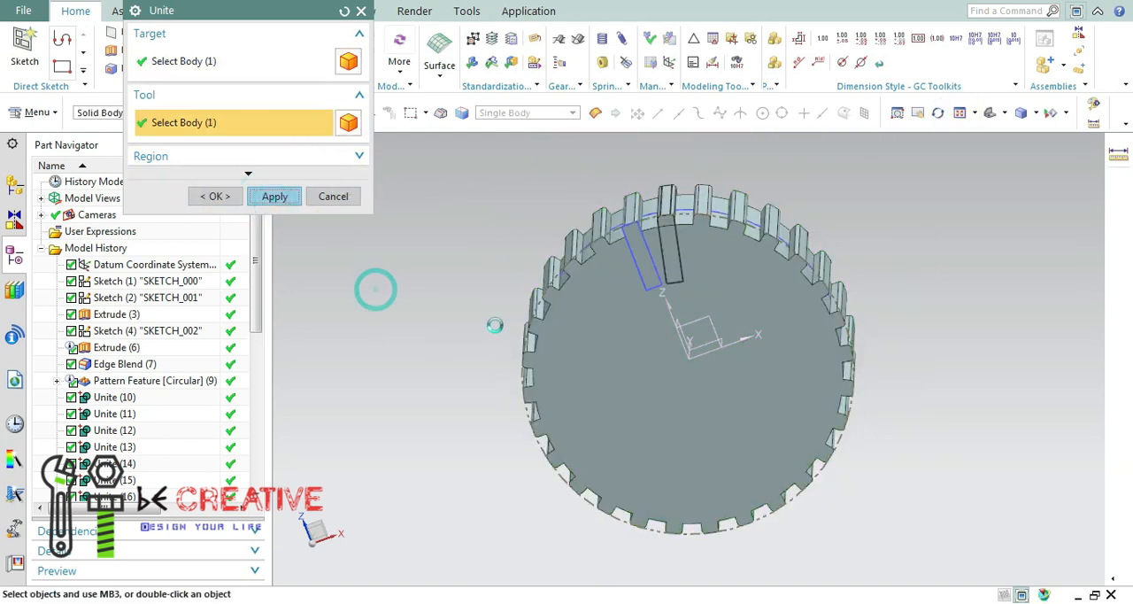
click(714, 286)
click(668, 243)
click(274, 196)
middle_drag(473, 316, 502, 344)
click(336, 196)
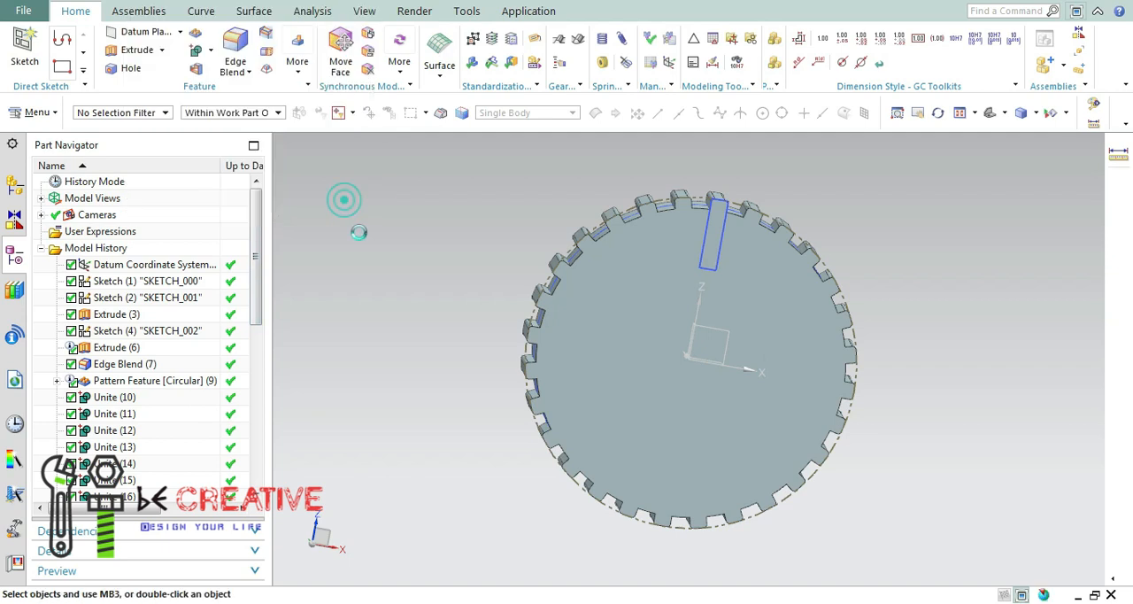
Start a new sketch on the front face of the united wheel.
right_click(652, 362)
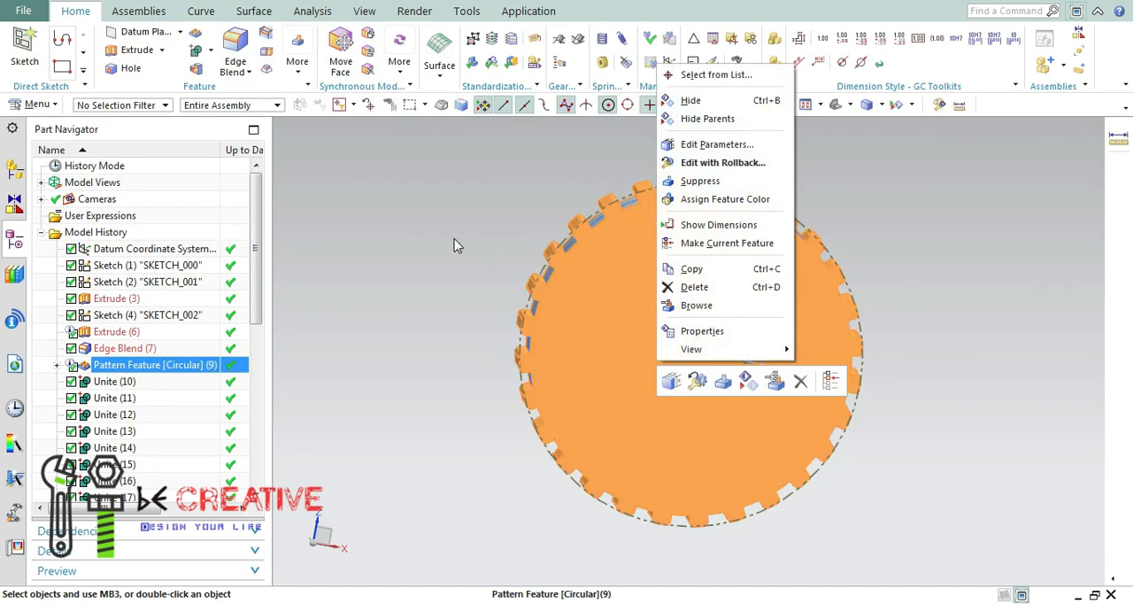
click(441, 240)
click(645, 362)
click(292, 349)
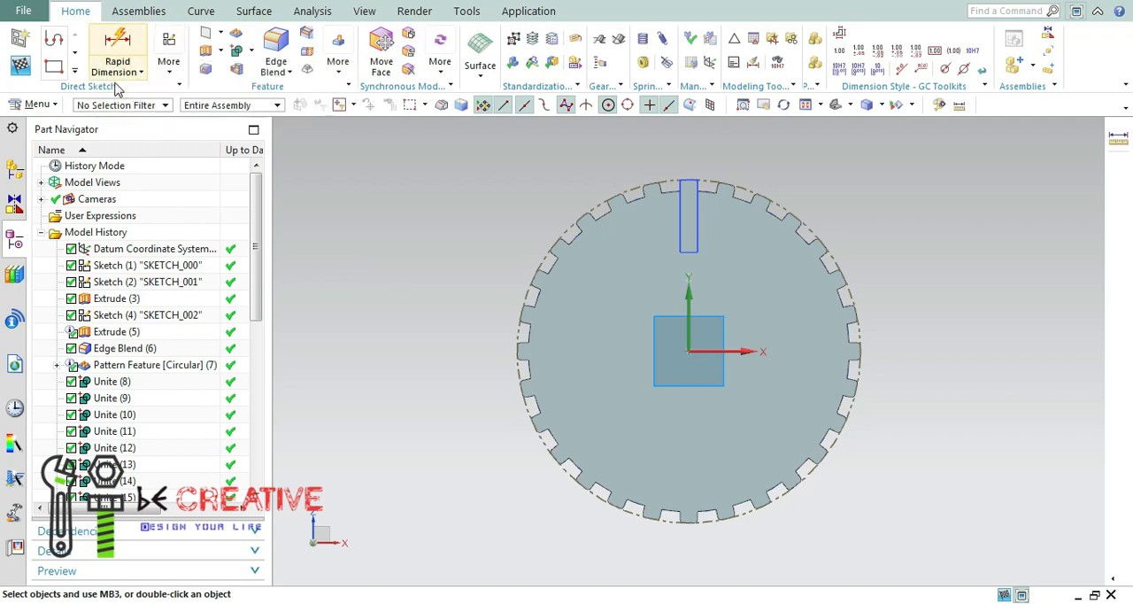
click(74, 71)
click(162, 55)
click(286, 11)
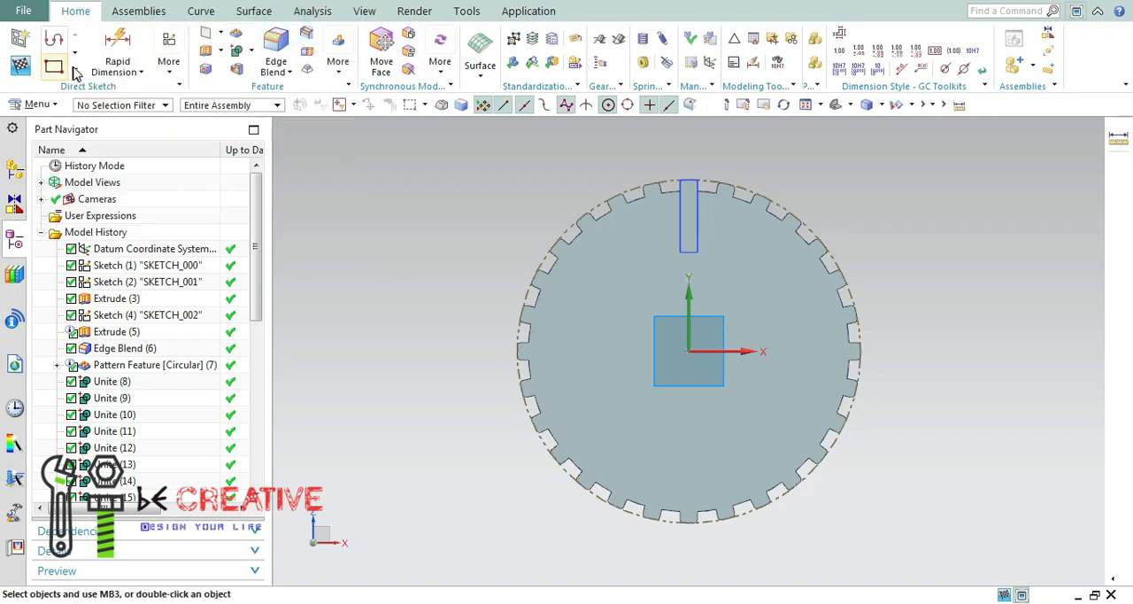
click(75, 71)
click(163, 175)
click(577, 239)
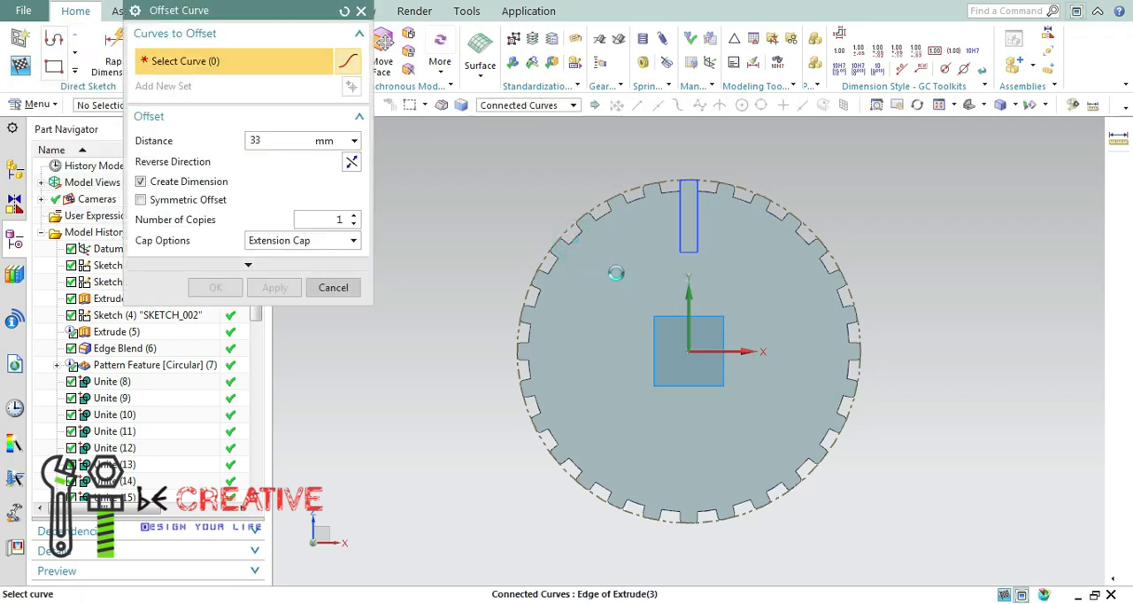
scroll(564, 292, down, 9)
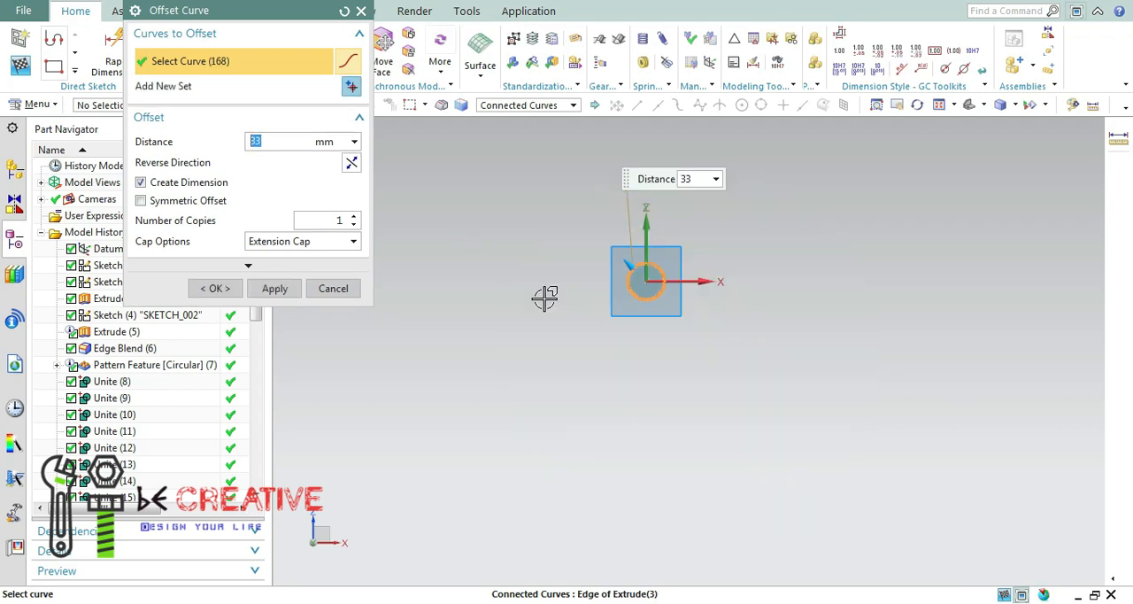
scroll(650, 283, up, 9)
scroll(487, 174, up, 4)
scroll(455, 186, down, 1)
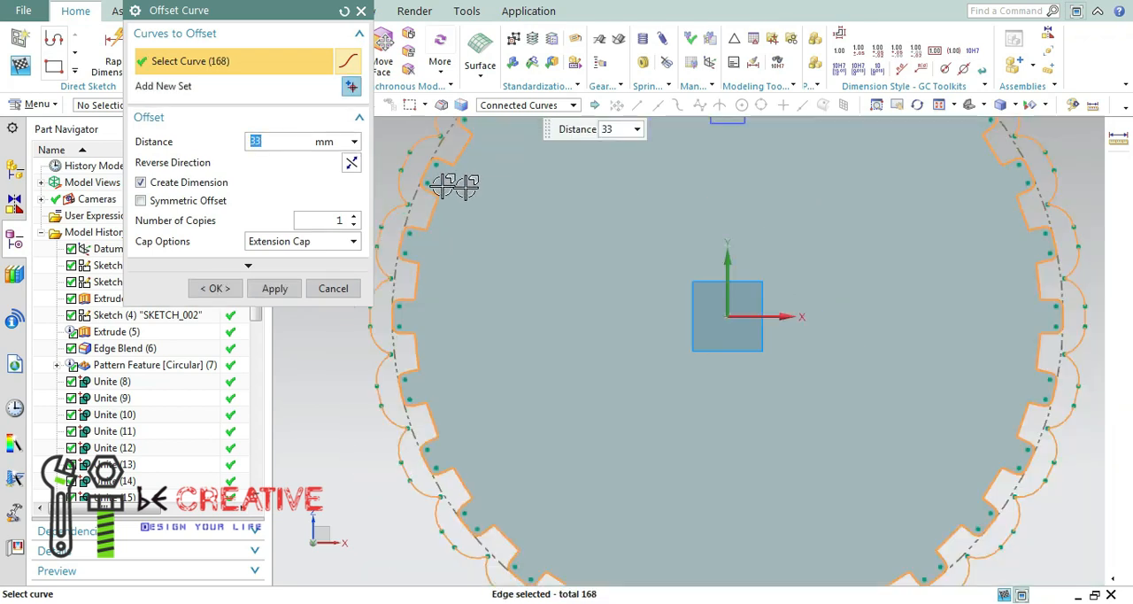
click(362, 11)
Sketch a circle about 792 mm in diameter centred on the sketch origin of the wheel's front face.
click(74, 71)
click(131, 56)
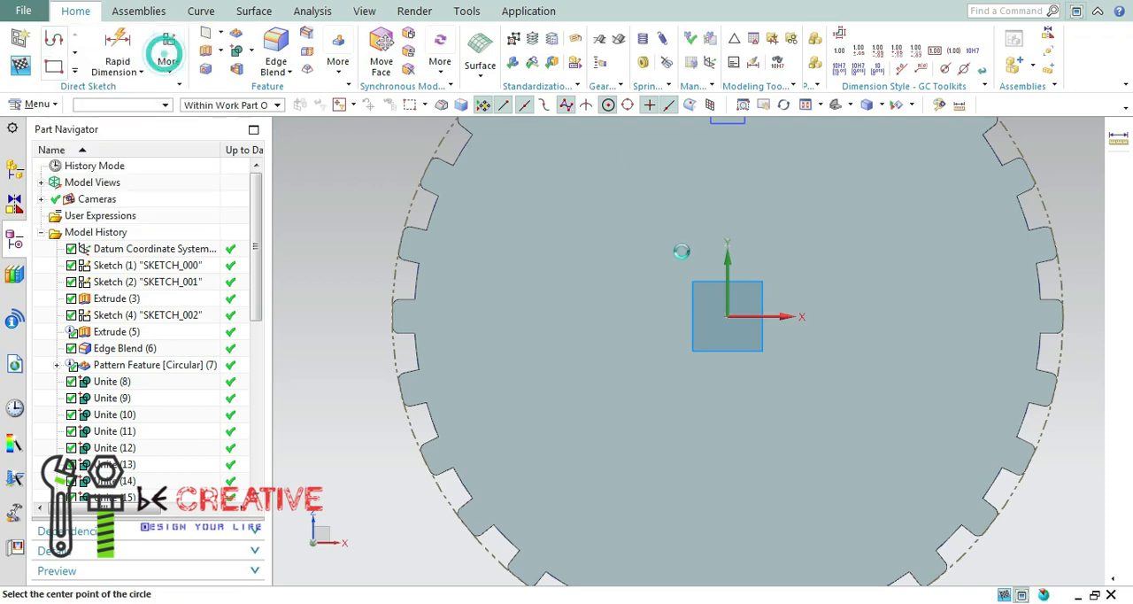
click(726, 317)
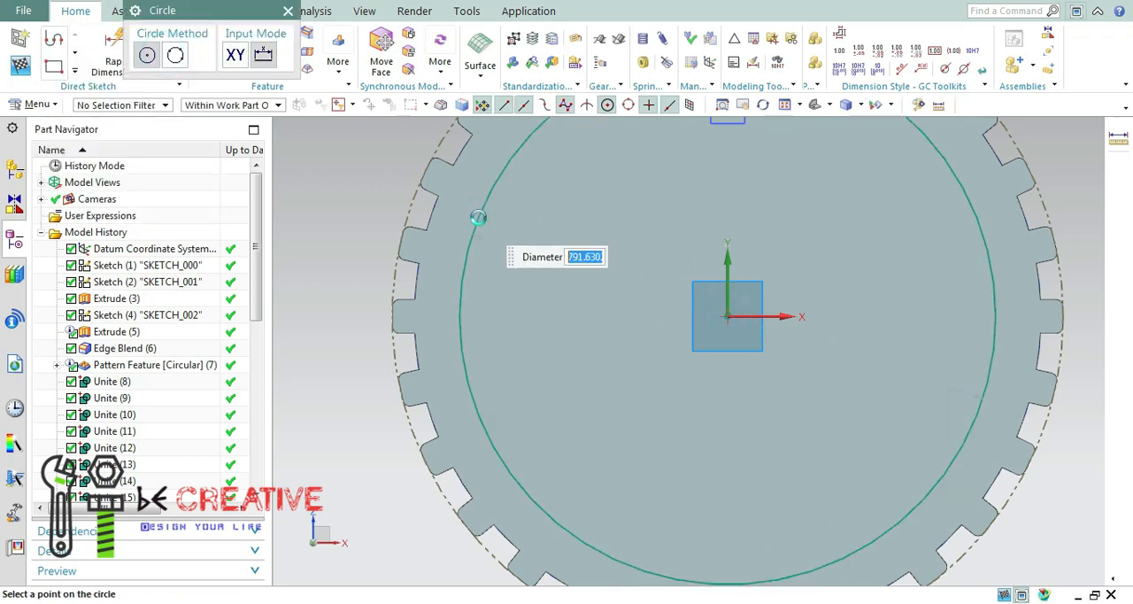
click(478, 217)
key(Escape)
Dimension the distance between the circle and the disc edge between two rim bars, setting it to 70 mm.
click(118, 55)
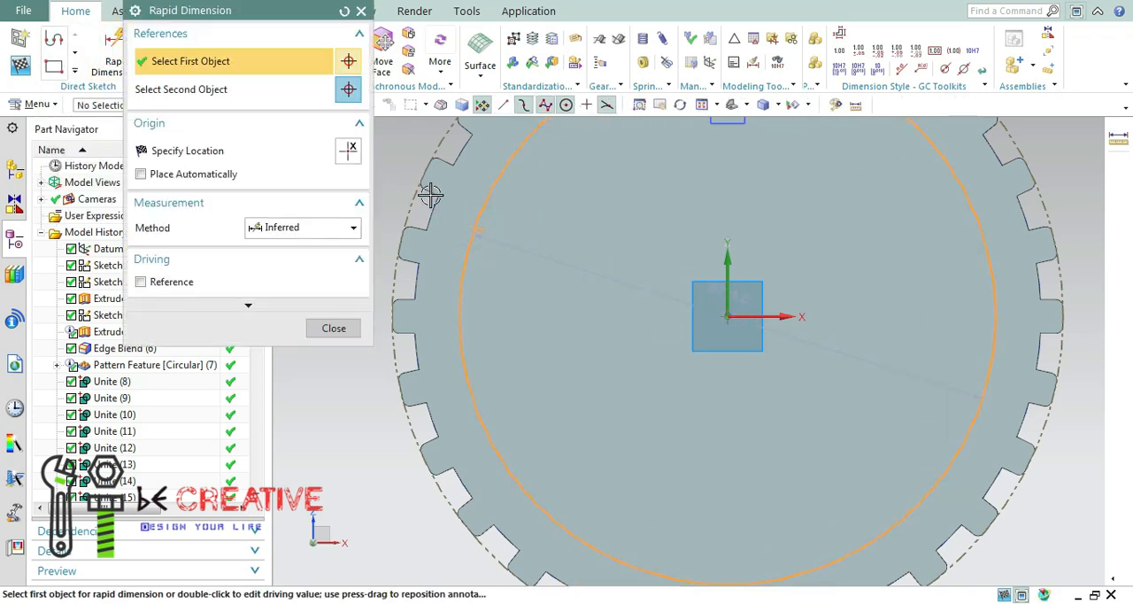
click(434, 195)
click(442, 203)
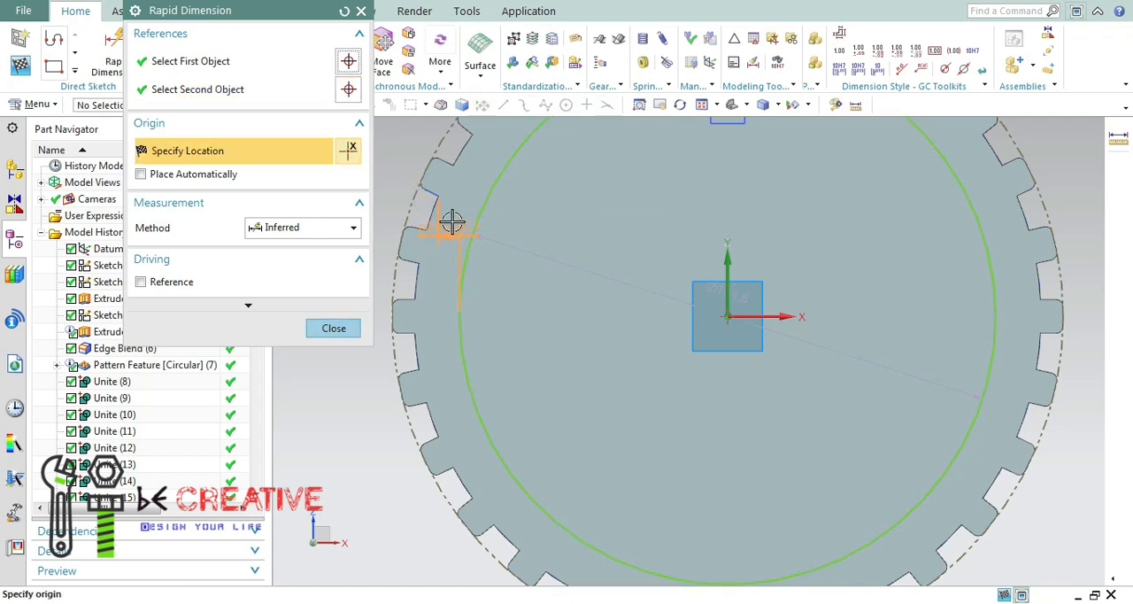
click(516, 255)
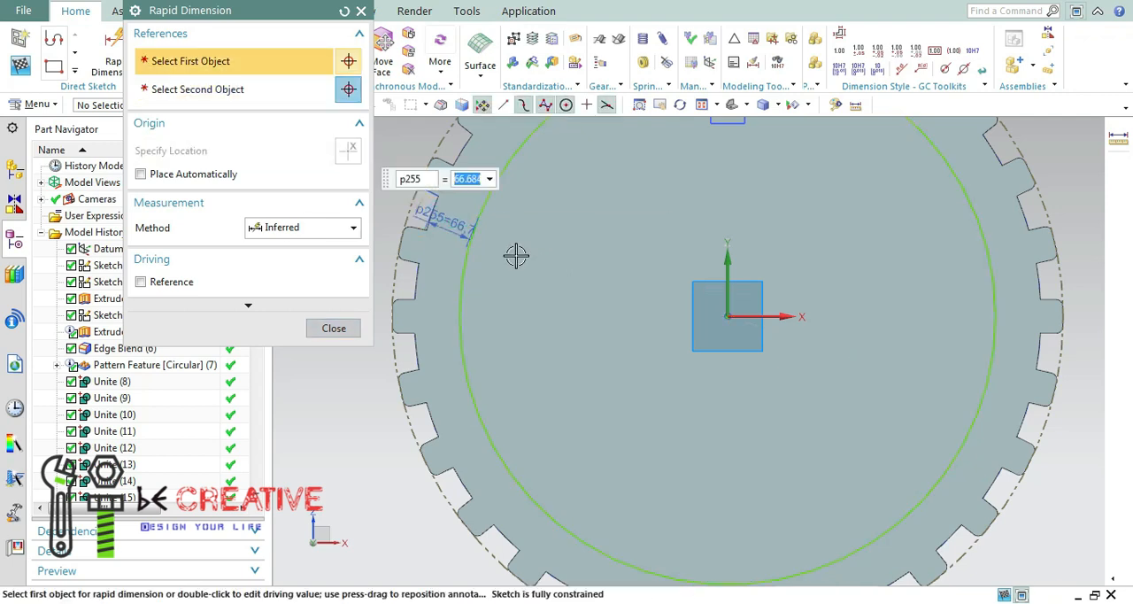
text(70)
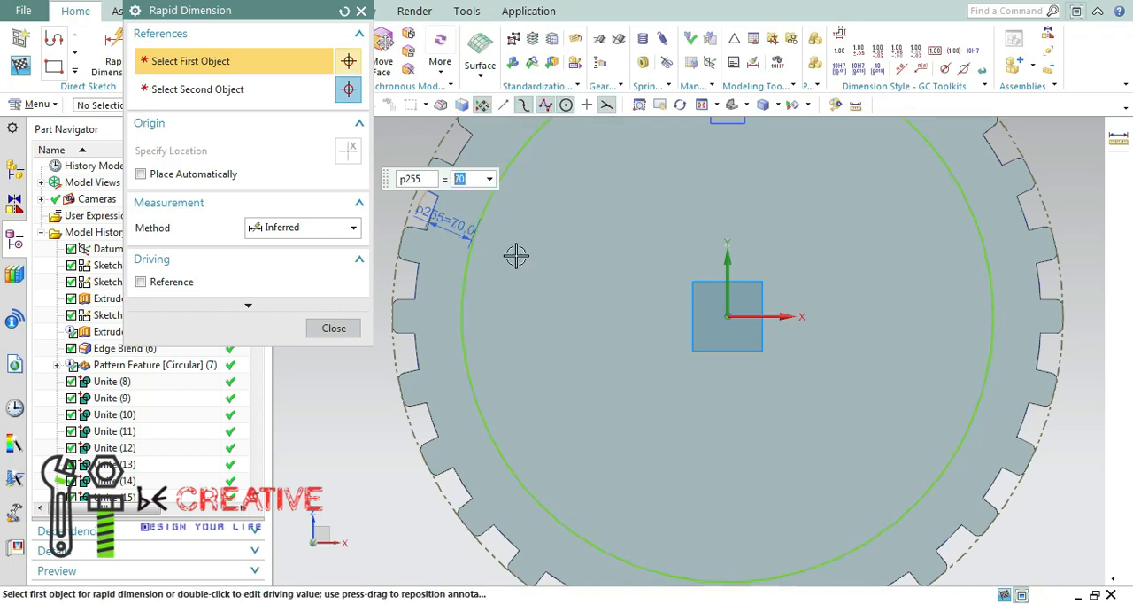
key(Return)
click(334, 328)
Extrude the circle from 0 to -50 mm with the Subtract Boolean, cutting a recess into the front face.
click(804, 105)
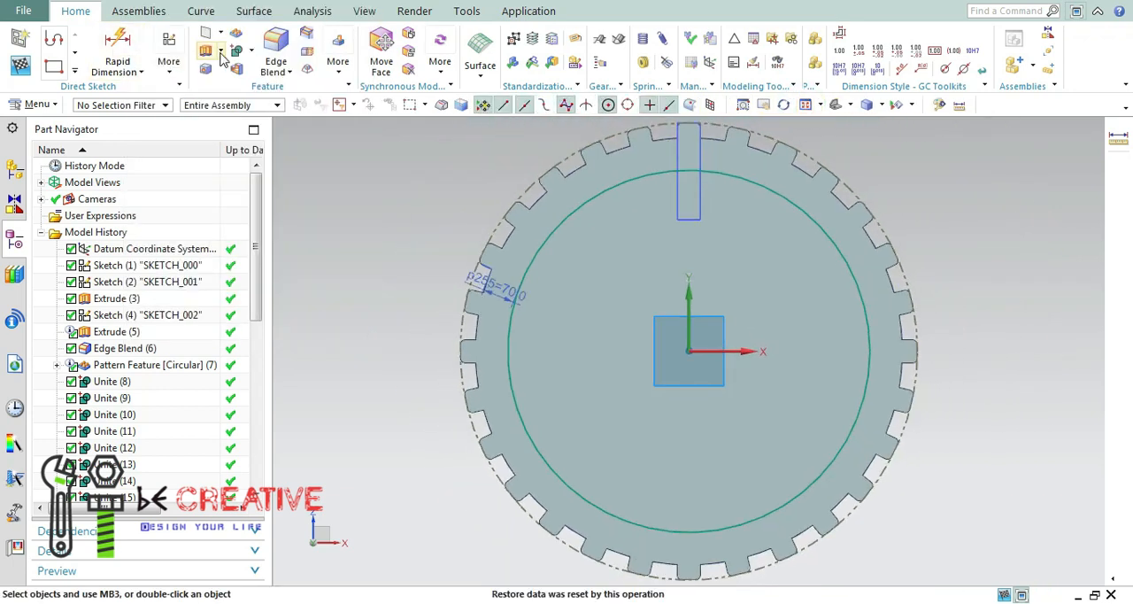
click(304, 319)
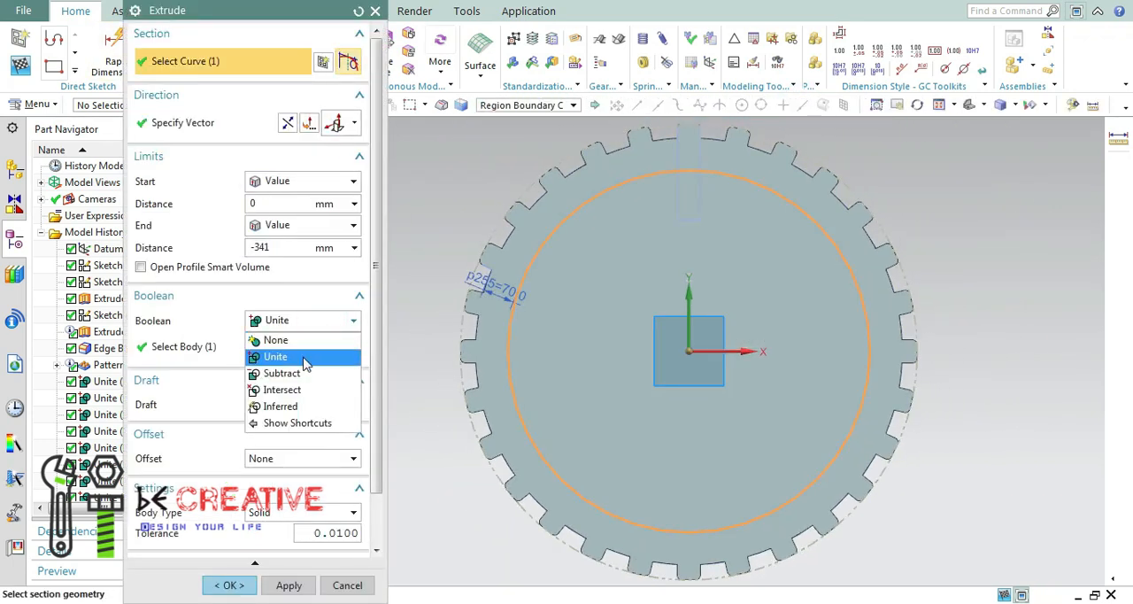
click(280, 364)
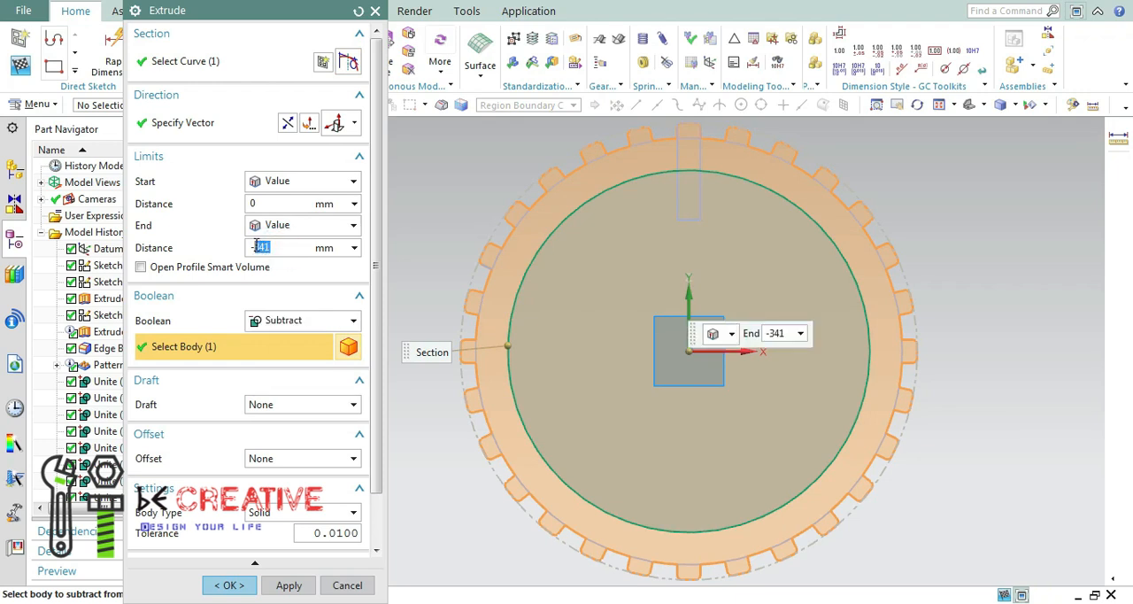
mouse_move(917, 352)
middle_down()
mouse_move(842, 346)
mouse_move(885, 356)
middle_up()
click(288, 585)
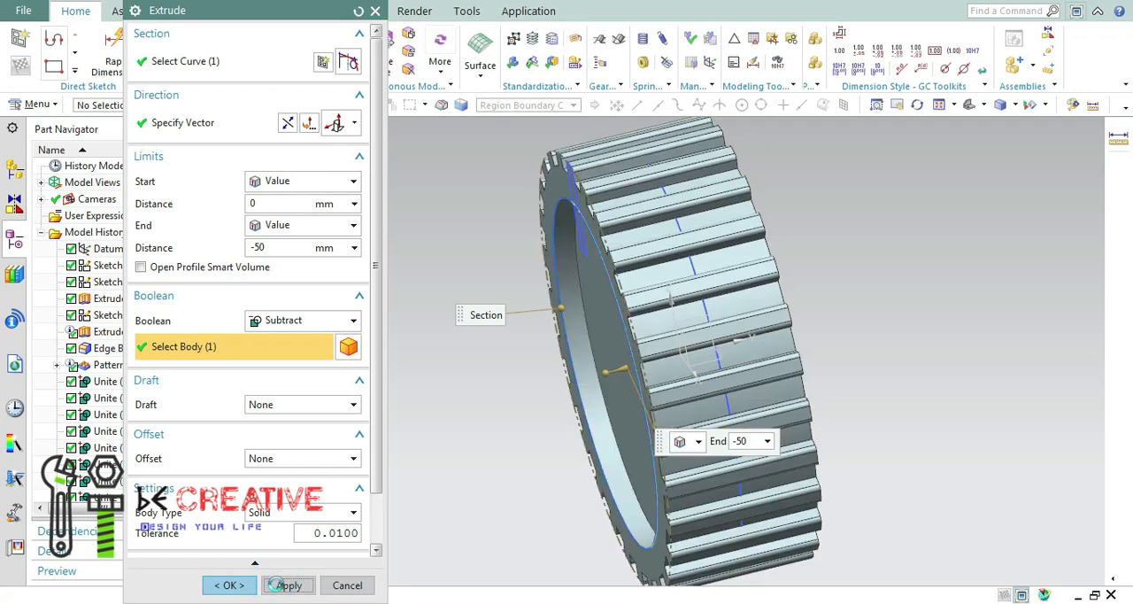
middle_drag(505, 461, 416, 456)
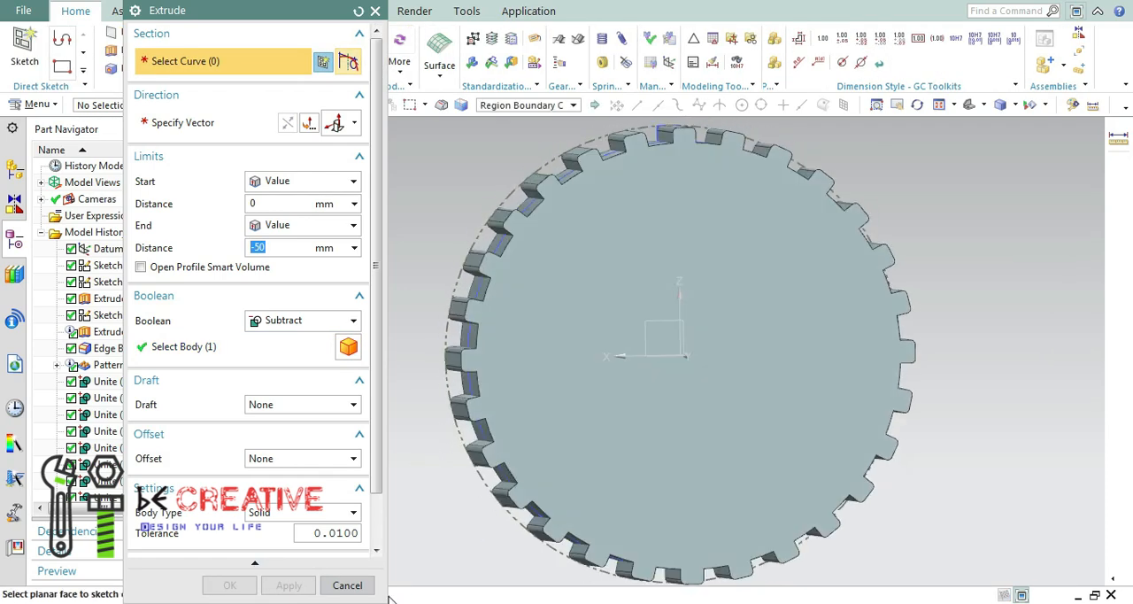
click(365, 584)
Start a sketch on the wheel's uncut back face and show the model in wireframe.
drag(259, 304, 267, 494)
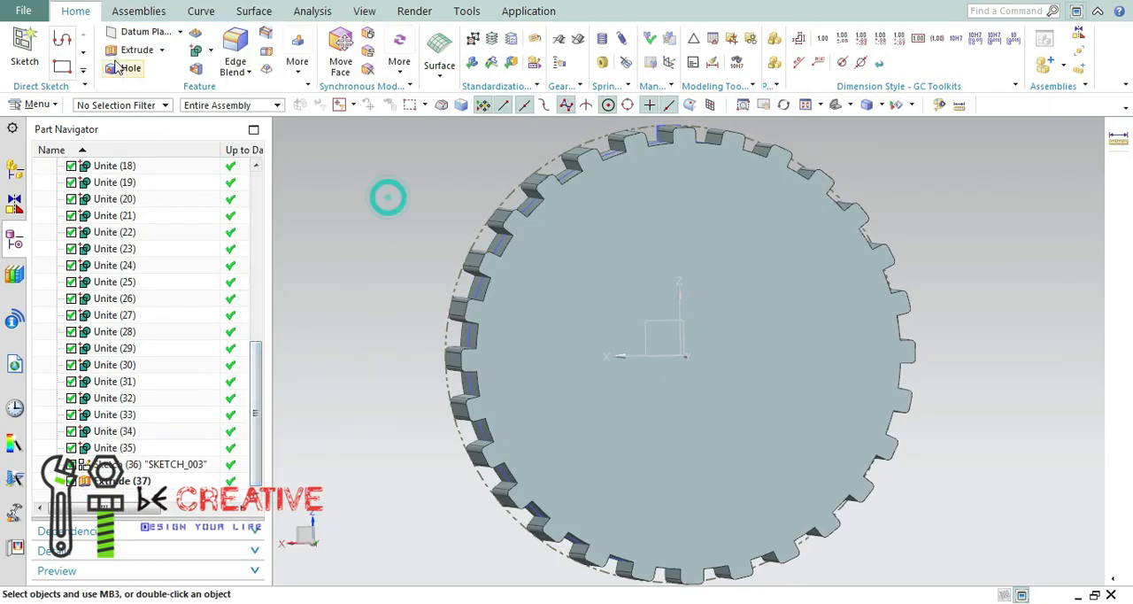
click(582, 299)
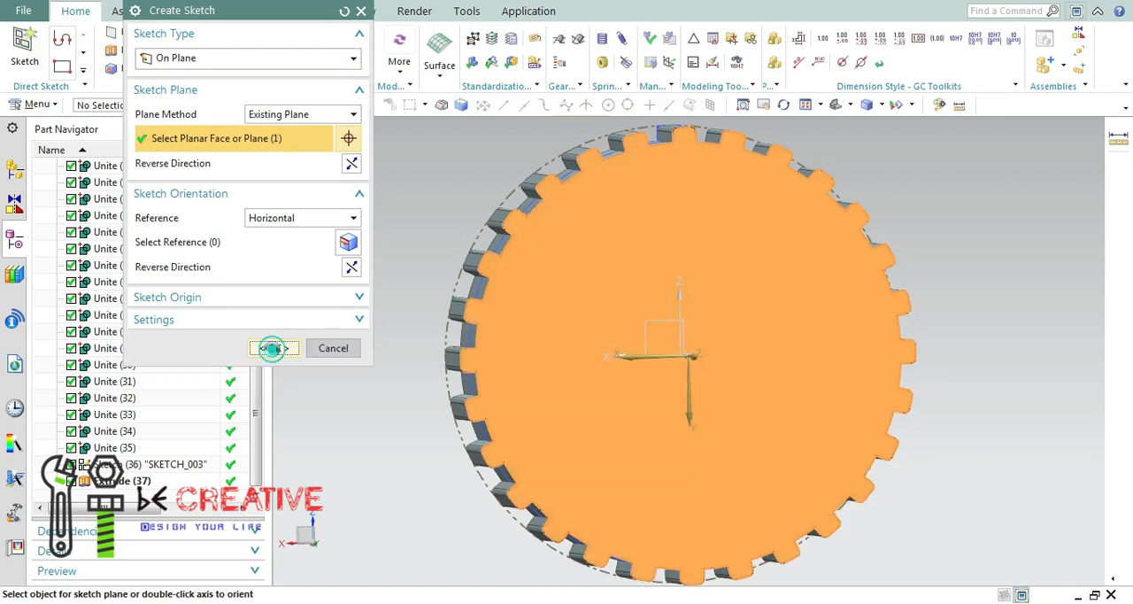
click(272, 348)
click(876, 104)
click(896, 196)
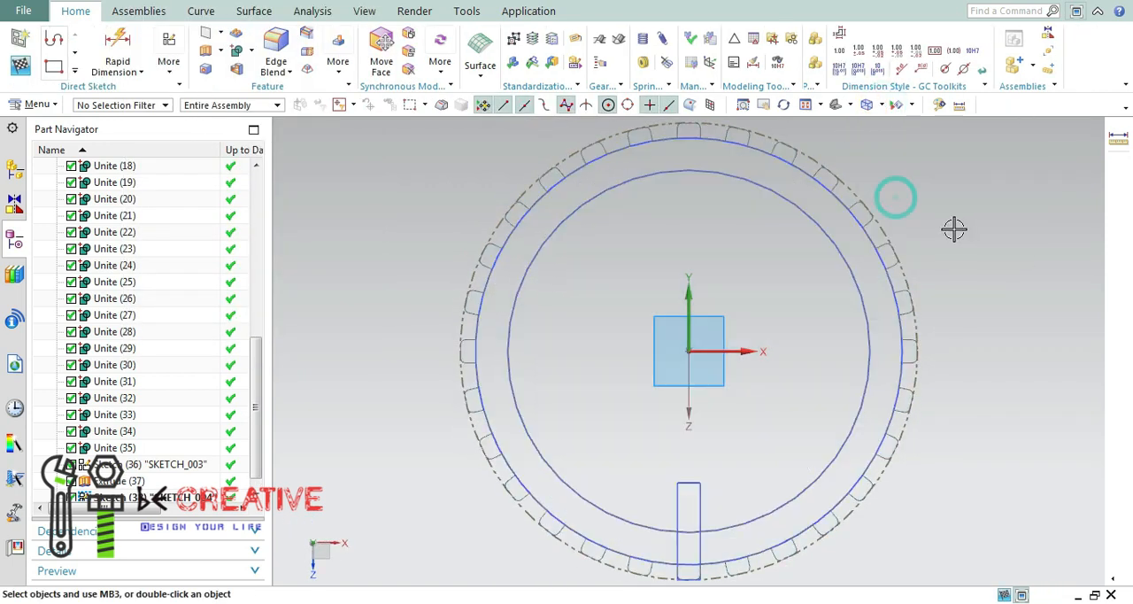
Project the front recess circle into the back-face sketch and return to the shaded display.
click(74, 70)
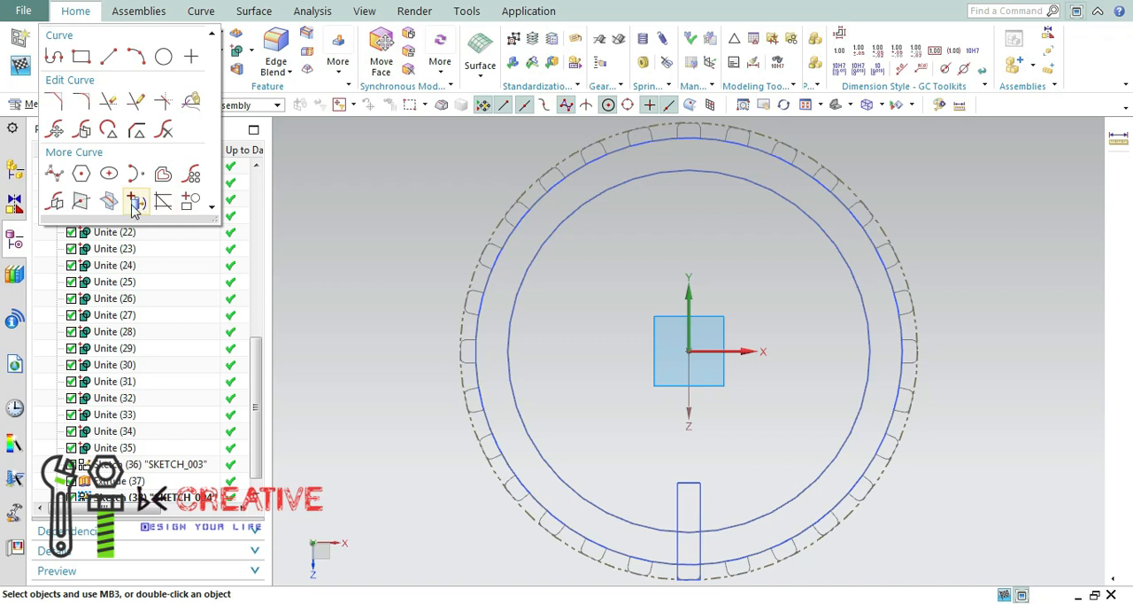
click(135, 205)
click(567, 215)
middle_drag(387, 269, 455, 273)
click(882, 105)
click(925, 121)
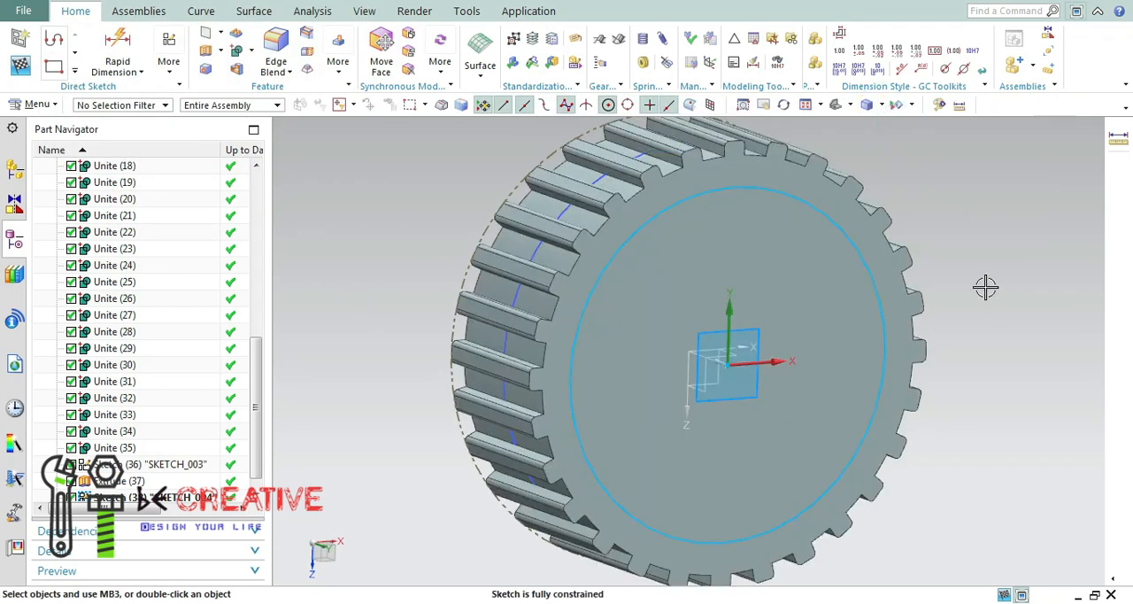
Extrude the projected circle from 0 to -230 mm with Subtract, cutting a deep recess into the back face.
click(72, 71)
click(339, 205)
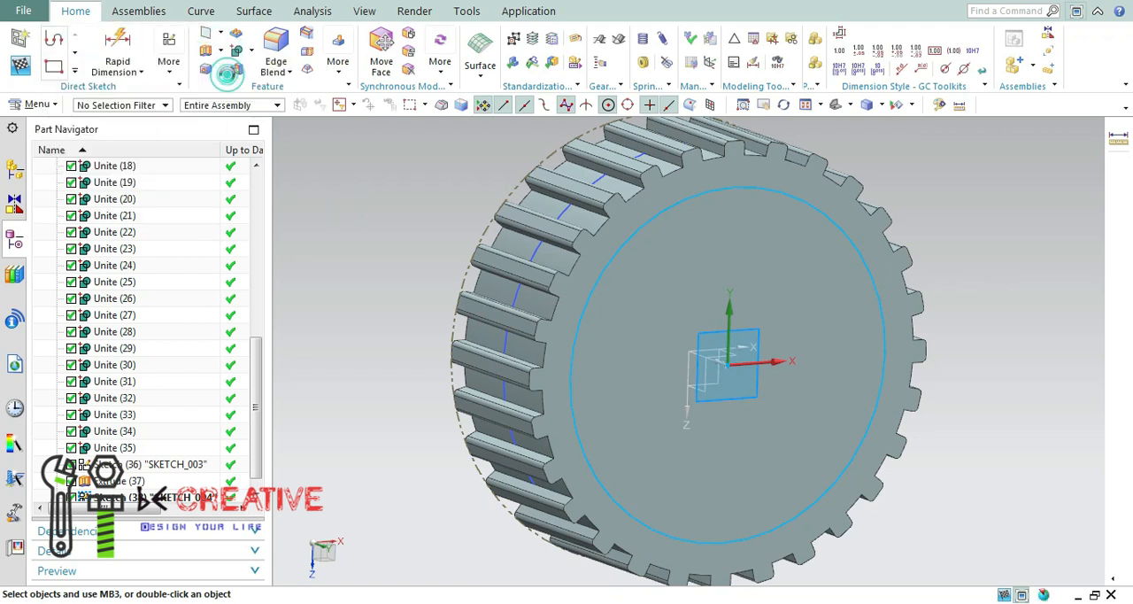
click(227, 72)
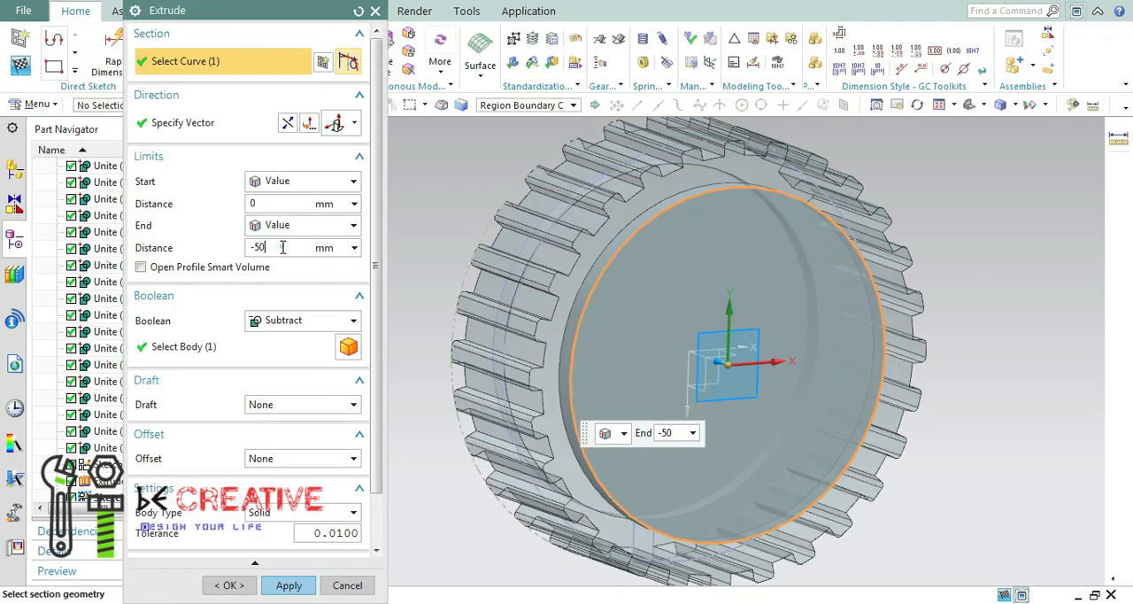
text(-230)
key(Return)
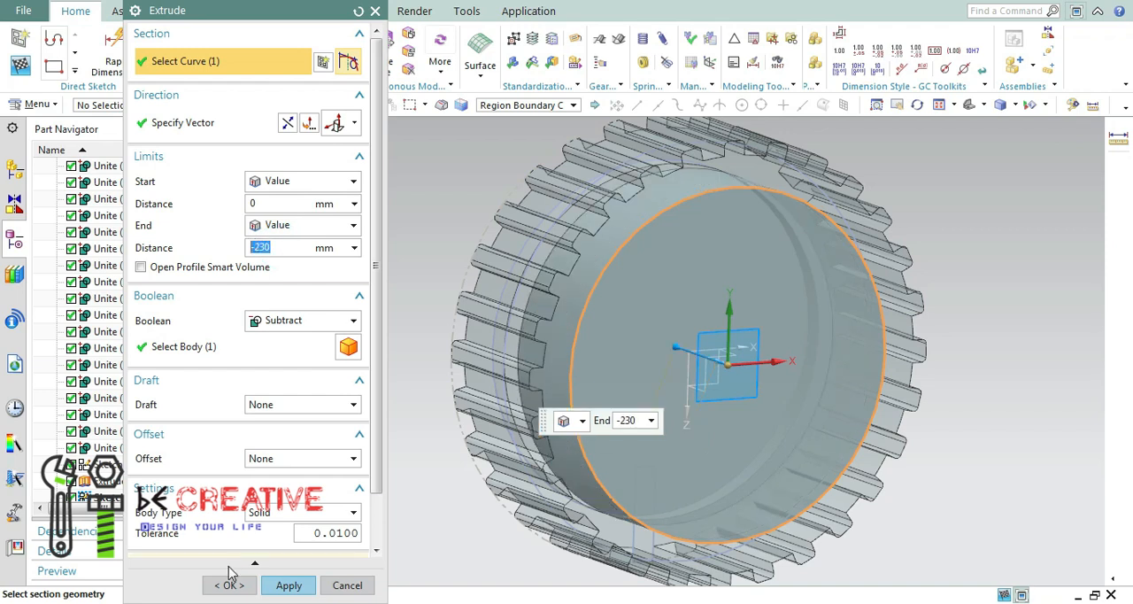
click(233, 584)
scroll(545, 296, up, 6)
scroll(542, 273, down, 9)
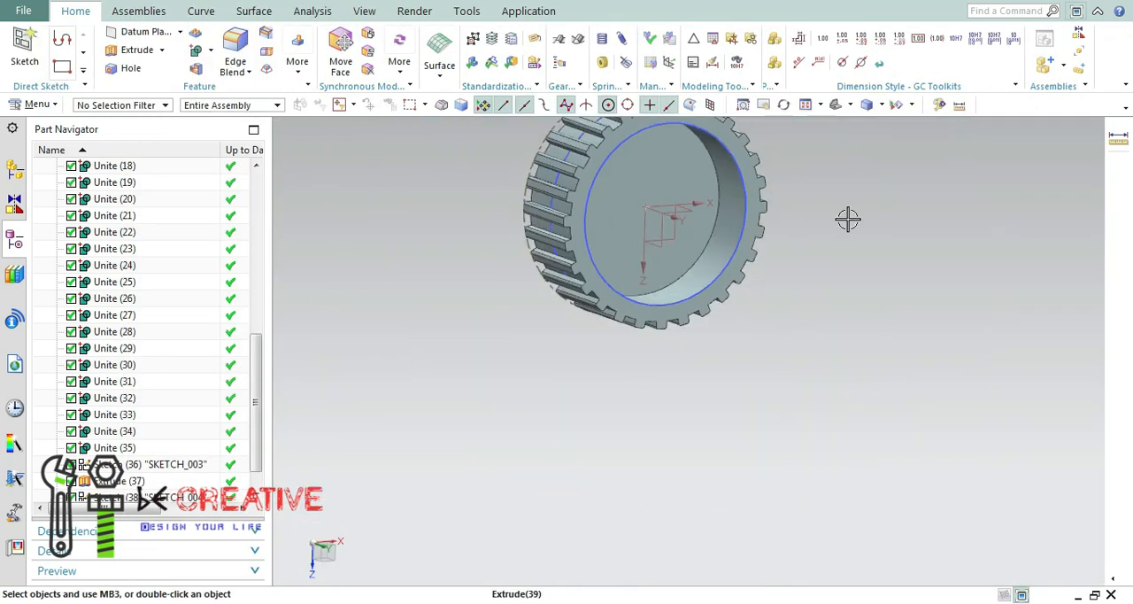
Start a sketch on the floor of the deep back recess.
middle_drag(848, 219, 821, 223)
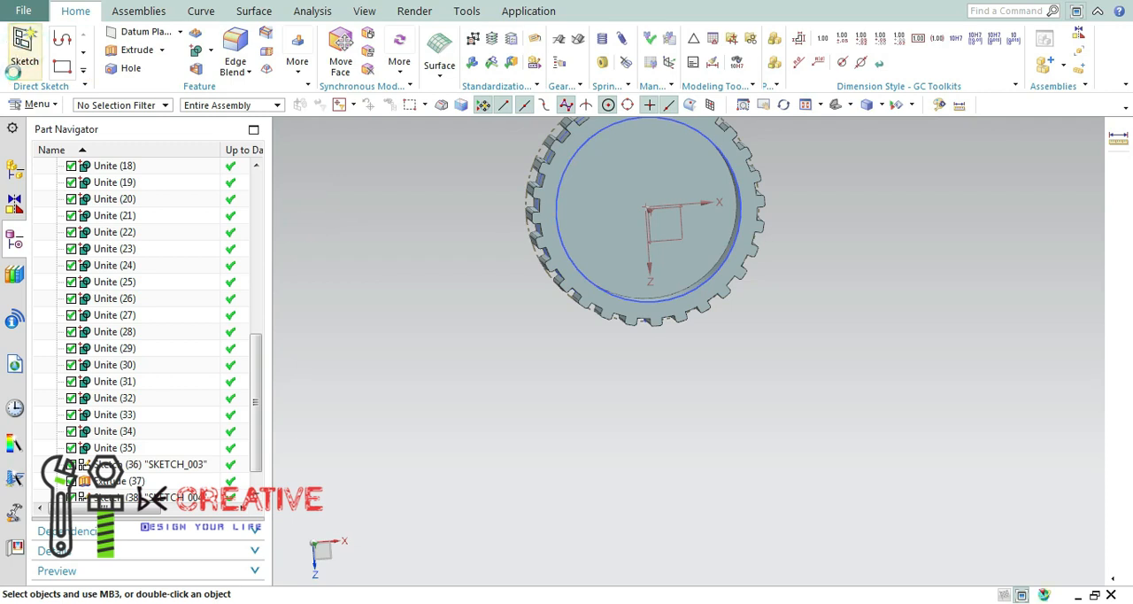
click(16, 69)
click(601, 195)
click(273, 346)
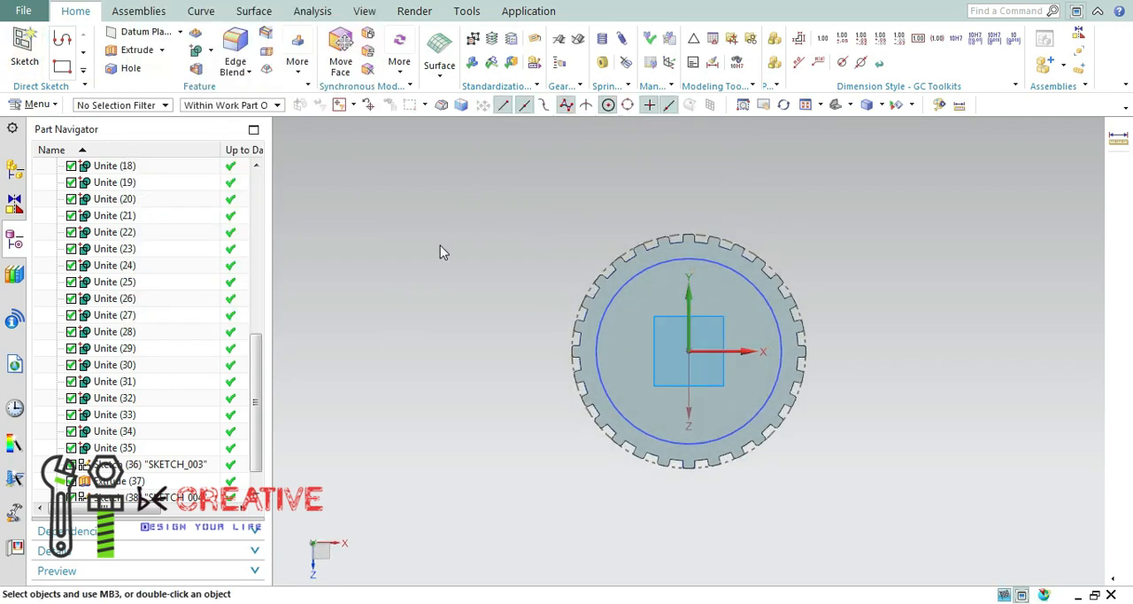
Sketch a circle centred on the wheel's axis and set its diameter to 115 mm.
click(75, 70)
click(164, 54)
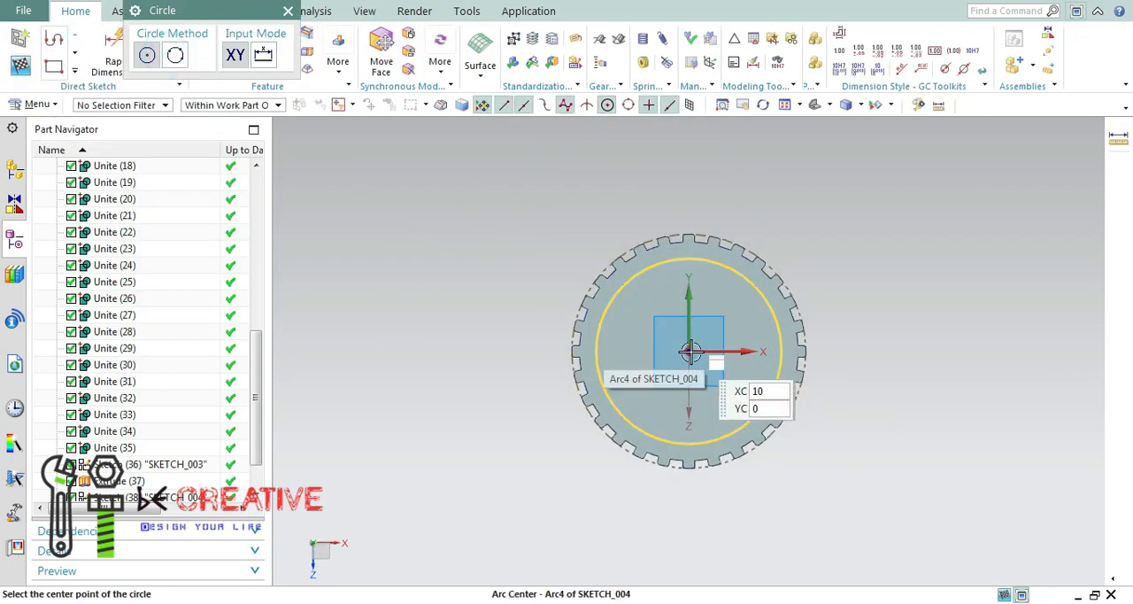
click(690, 352)
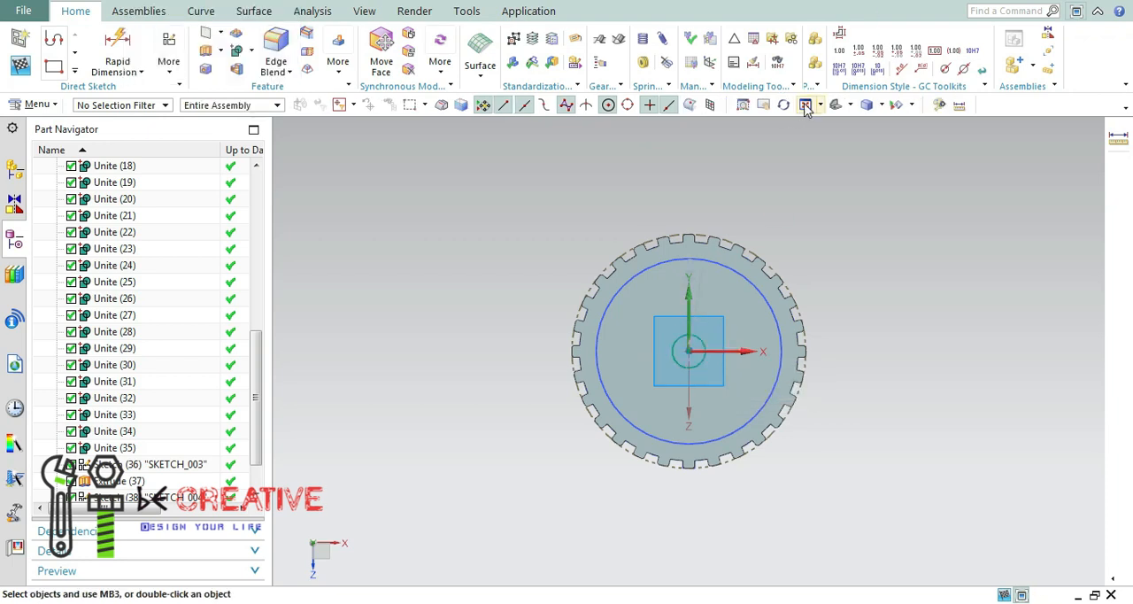
click(806, 106)
double_click(700, 225)
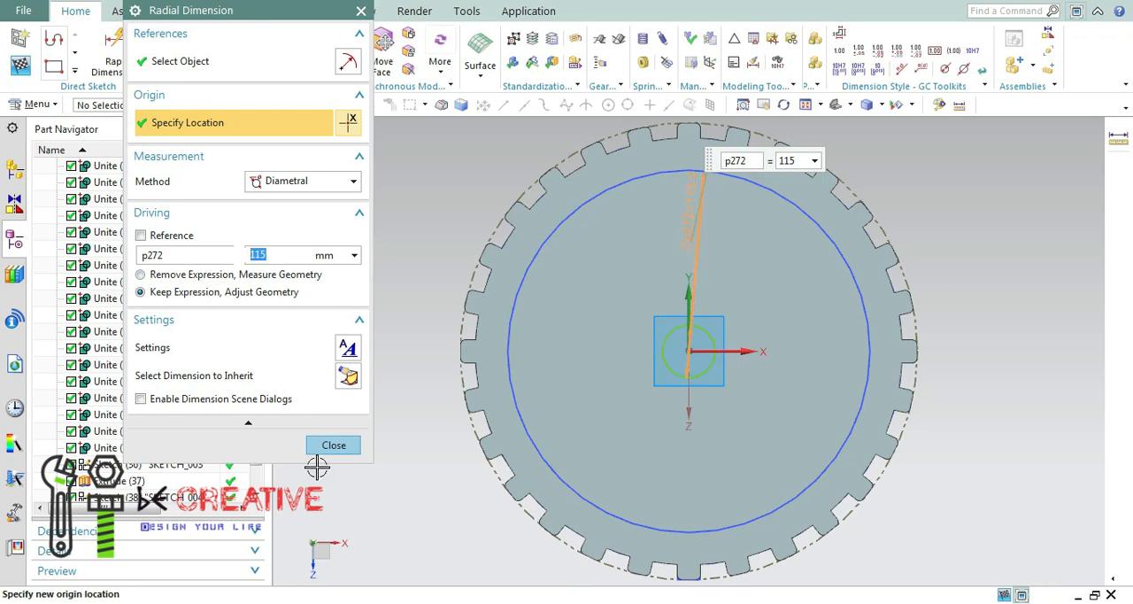
click(333, 444)
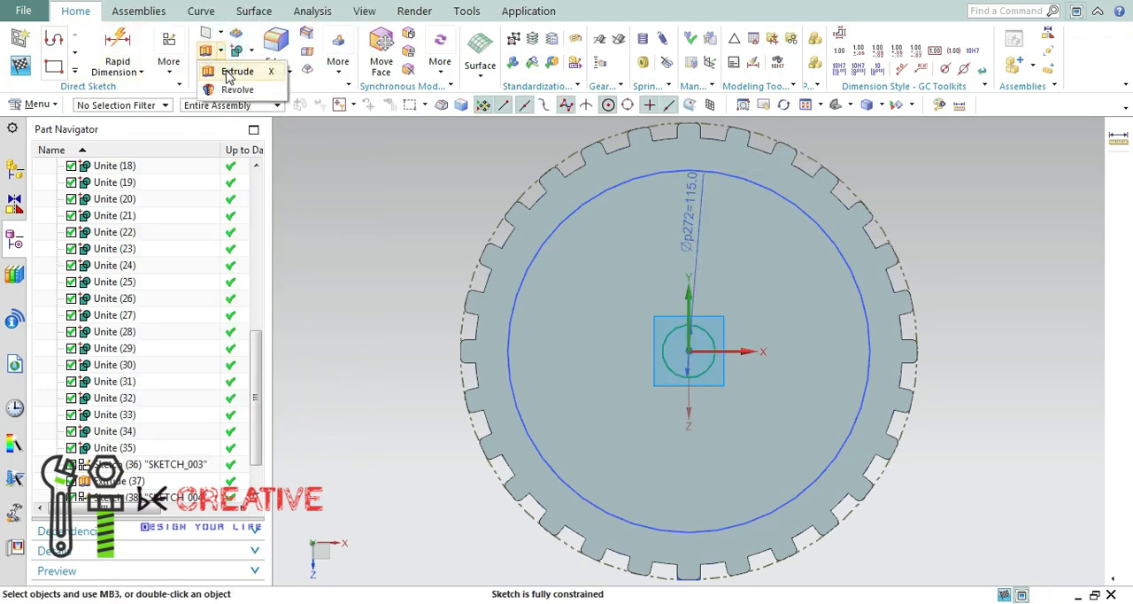
Extrude the 115 mm circle to -230 mm with Subtract, cutting a central hole through the wheel.
click(236, 72)
middle_drag(455, 181, 523, 214)
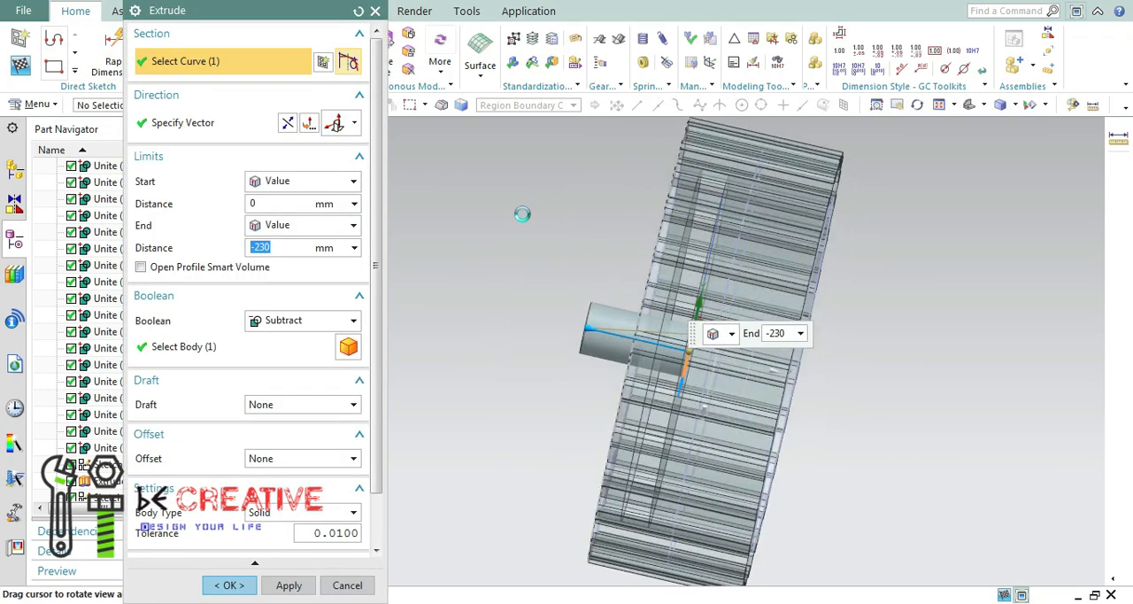
click(242, 589)
Start a sketch on the floor of the shallow front recess, around the central hole.
middle_drag(519, 273, 432, 261)
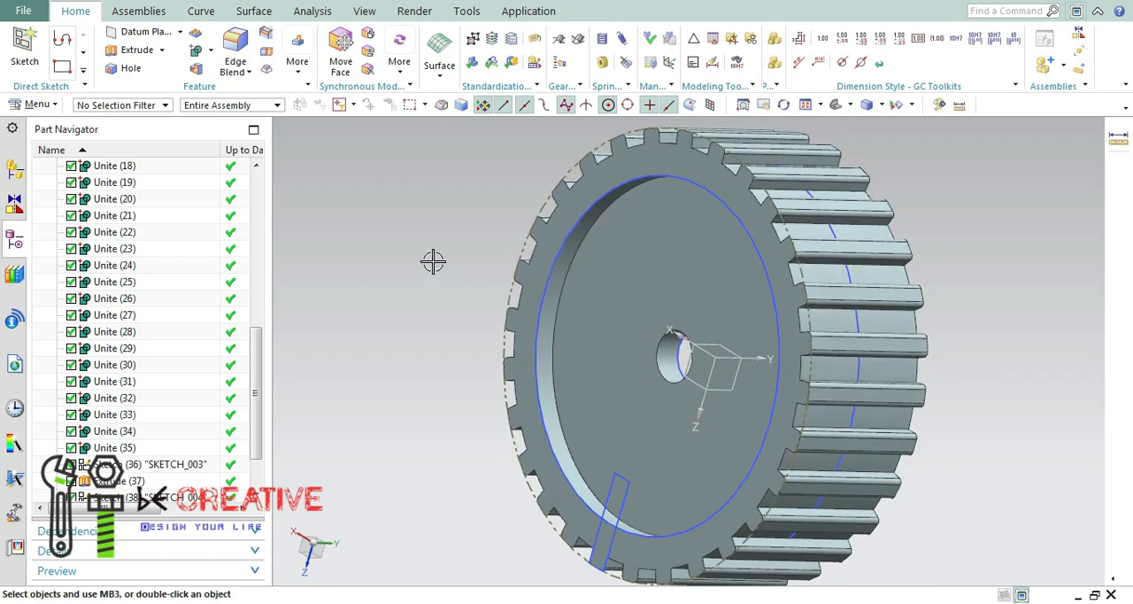
click(25, 53)
click(268, 346)
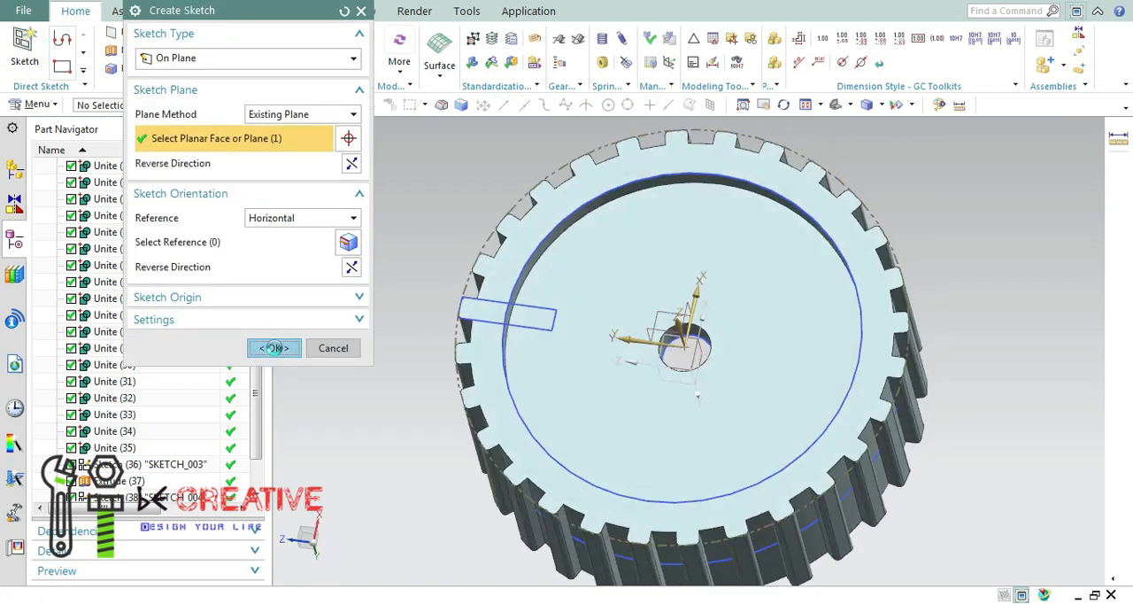
click(75, 70)
click(164, 57)
click(289, 13)
Offset the central hole's circular edge by 10 mm in the front sketch.
click(74, 72)
click(164, 174)
click(664, 359)
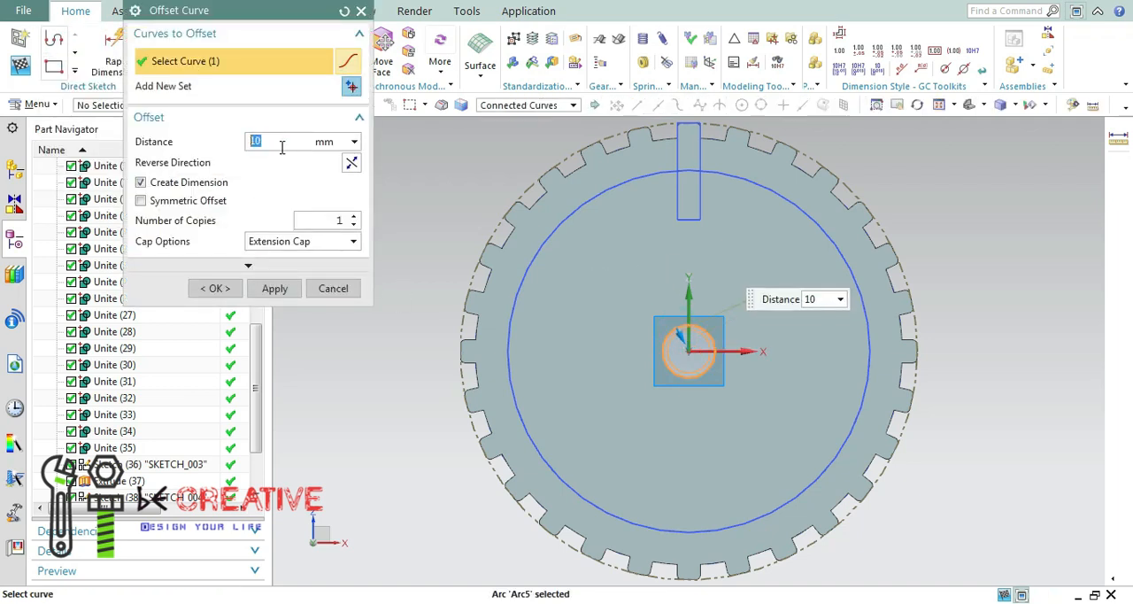
click(227, 291)
scroll(715, 364, down, 5)
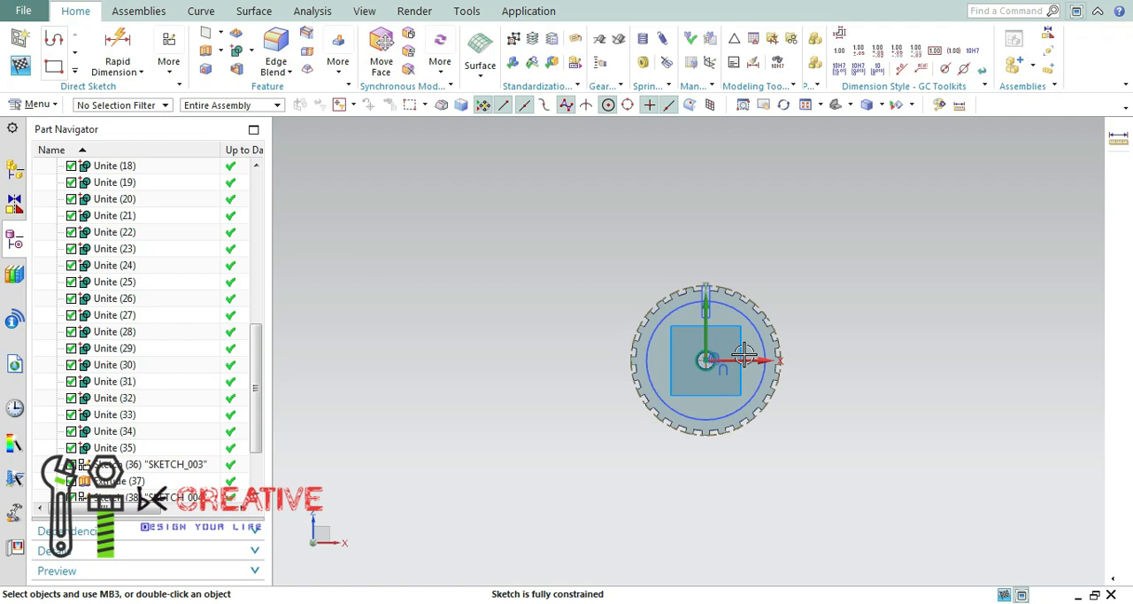
scroll(744, 354, up, 5)
scroll(785, 345, up, 2)
mouse_move(784, 345)
middle_down()
mouse_move(681, 344)
mouse_move(704, 347)
middle_up()
click(220, 52)
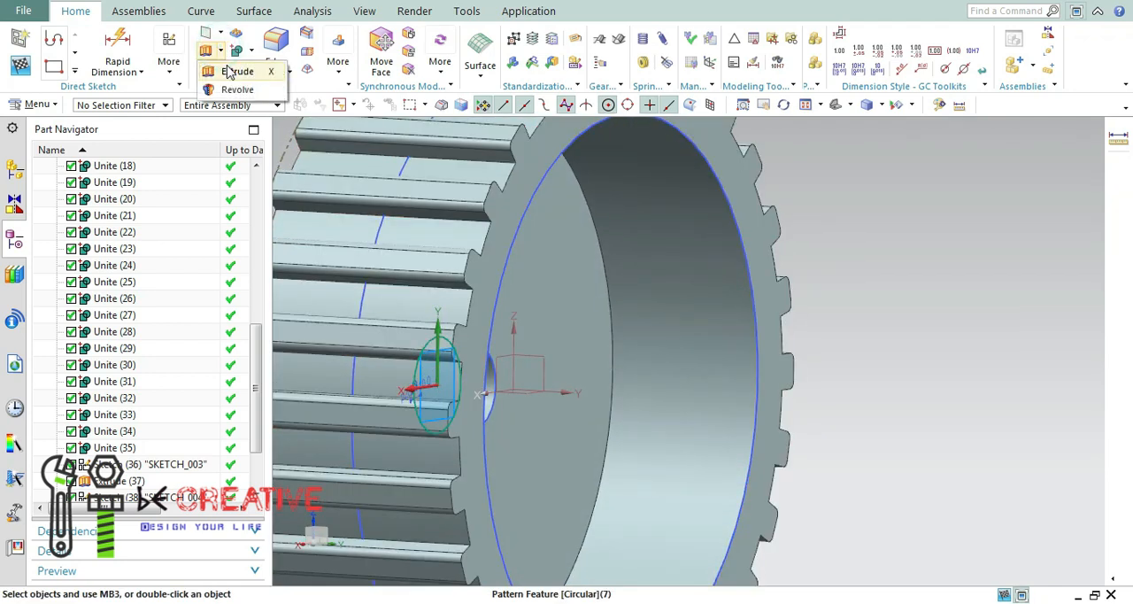
click(234, 73)
click(346, 227)
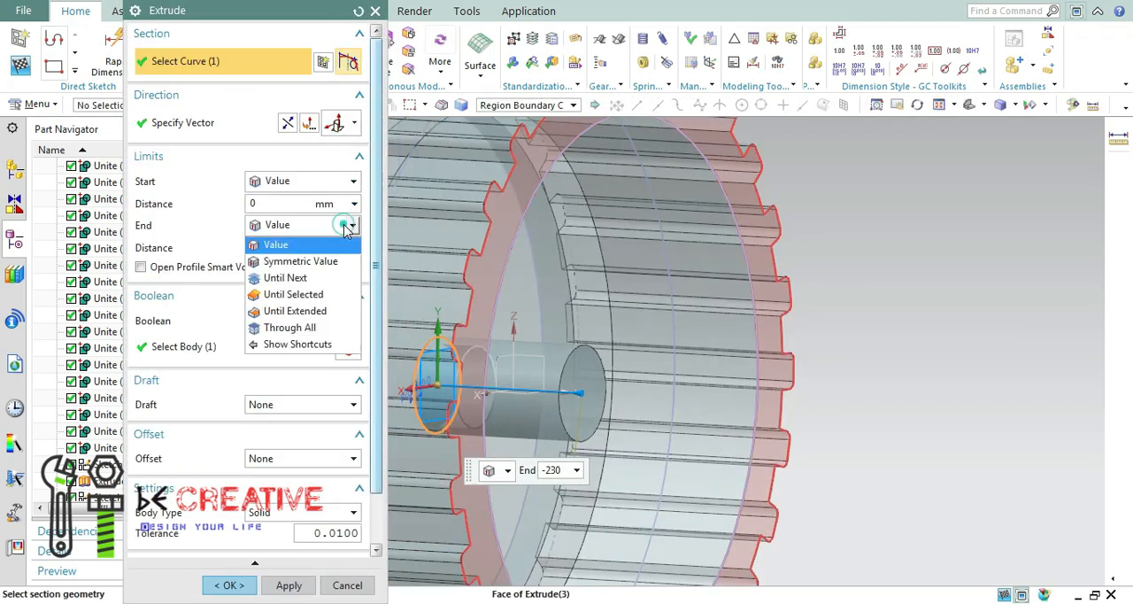
click(311, 297)
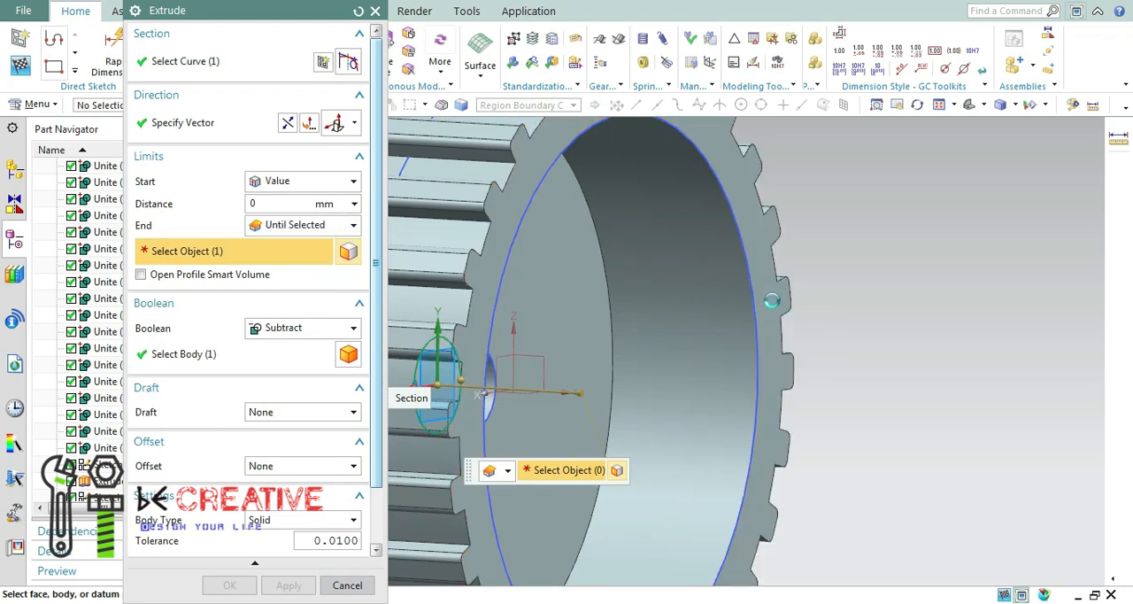
click(760, 329)
click(323, 327)
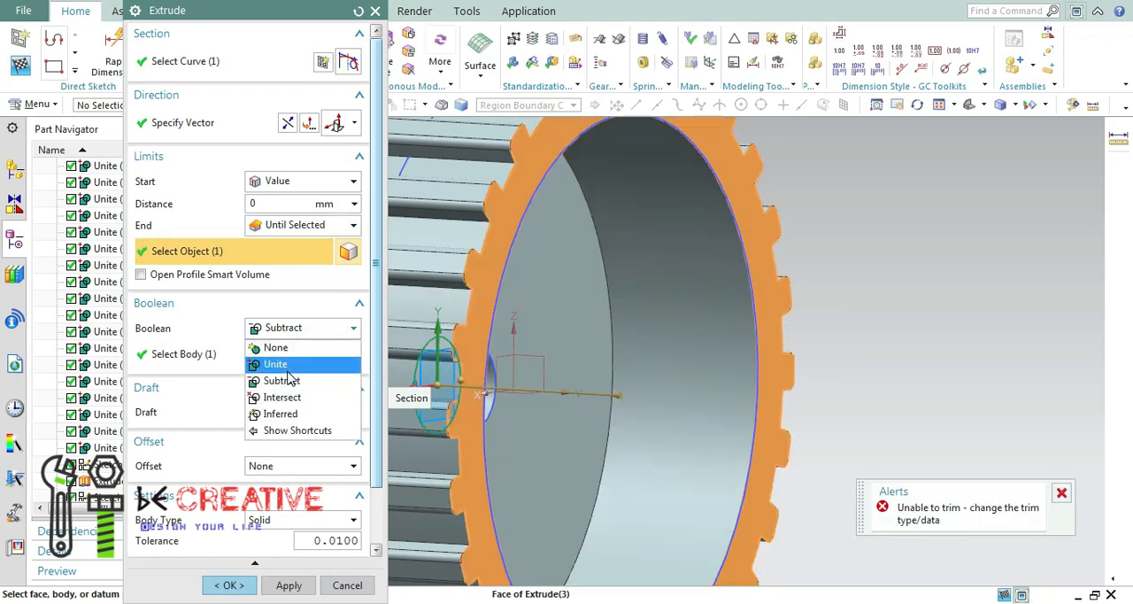
click(282, 364)
scroll(868, 361, up, 3)
scroll(860, 358, down, 6)
middle_drag(861, 358, 859, 394)
click(306, 327)
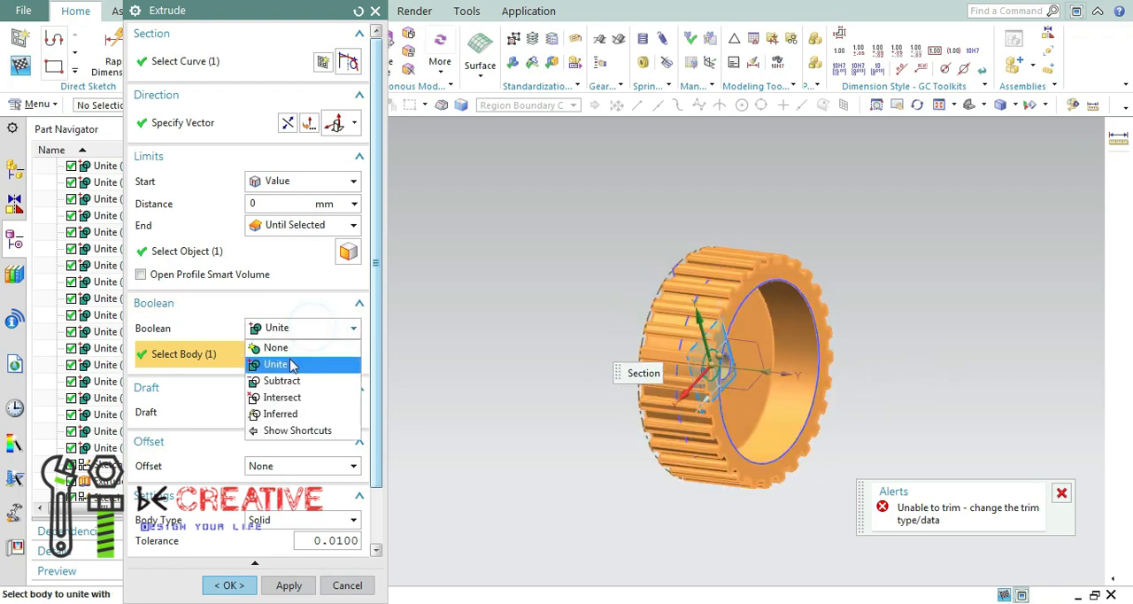
click(276, 347)
scroll(777, 372, up, 3)
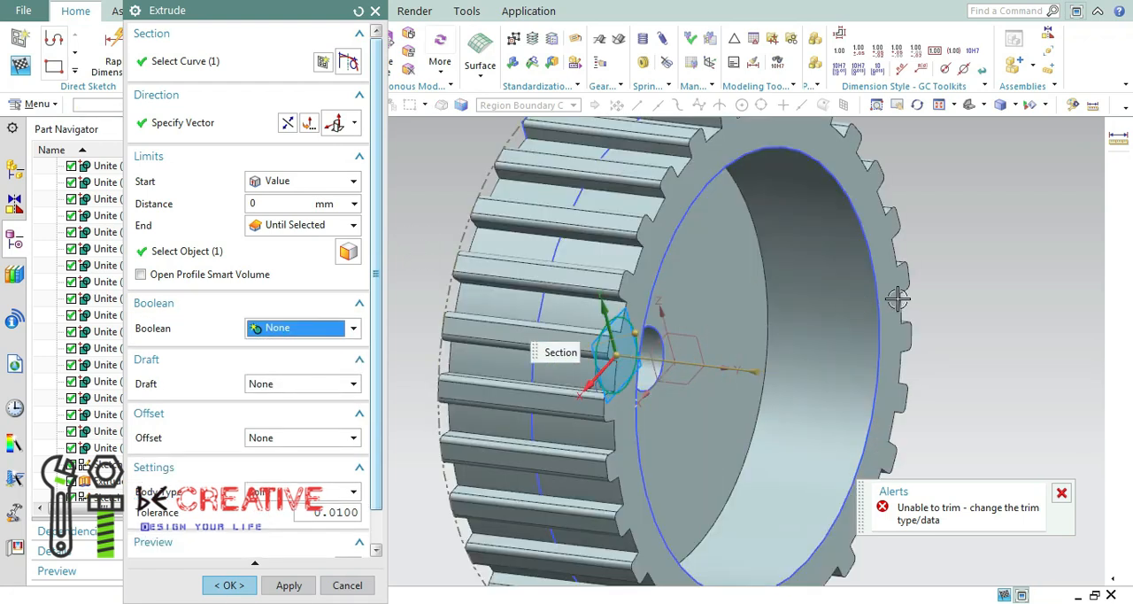
click(351, 225)
click(293, 243)
middle_drag(814, 373, 570, 477)
click(347, 584)
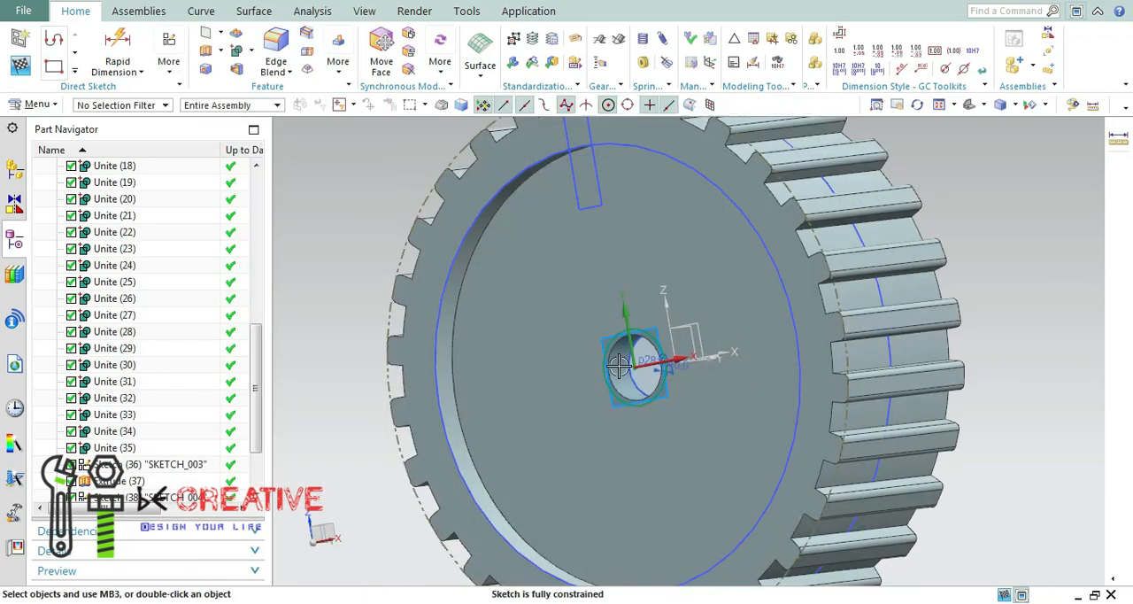
Project the central hole's circular edge into the active sketch as an associative curve.
click(78, 70)
click(142, 203)
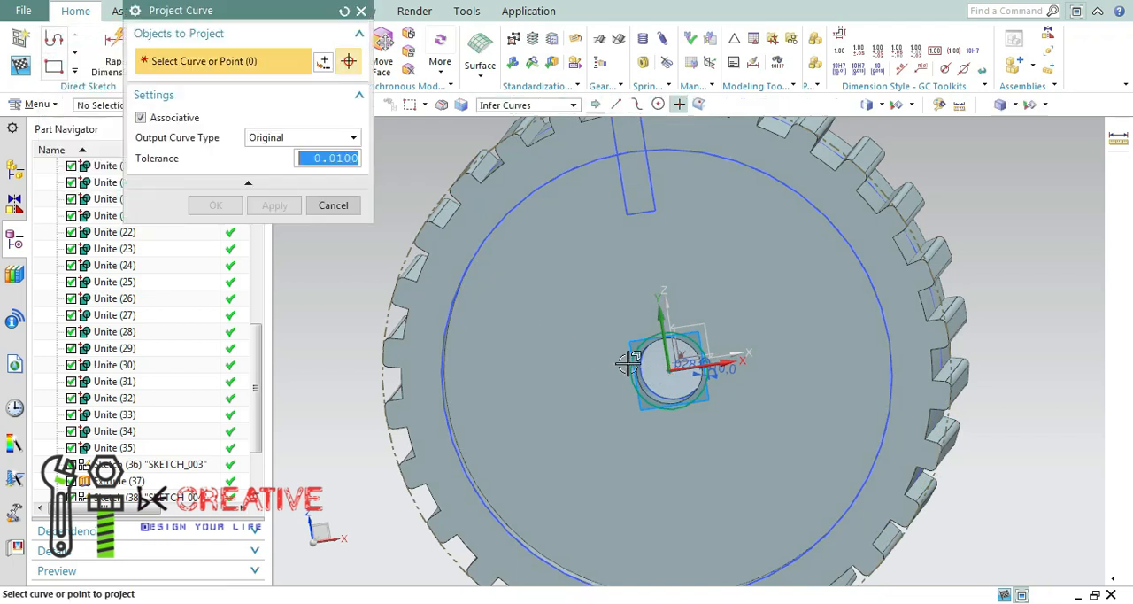
click(635, 295)
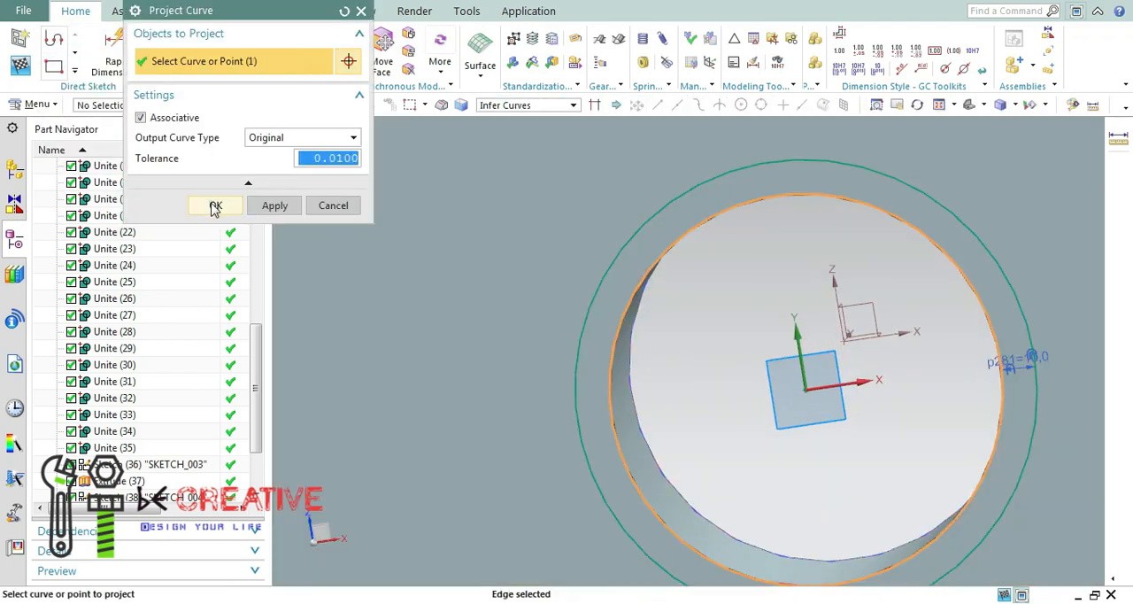
click(215, 205)
Extrude the ring between the two circles to -230 mm with Unite, forming a hub tube on the wheel.
click(806, 106)
middle_drag(958, 277, 849, 299)
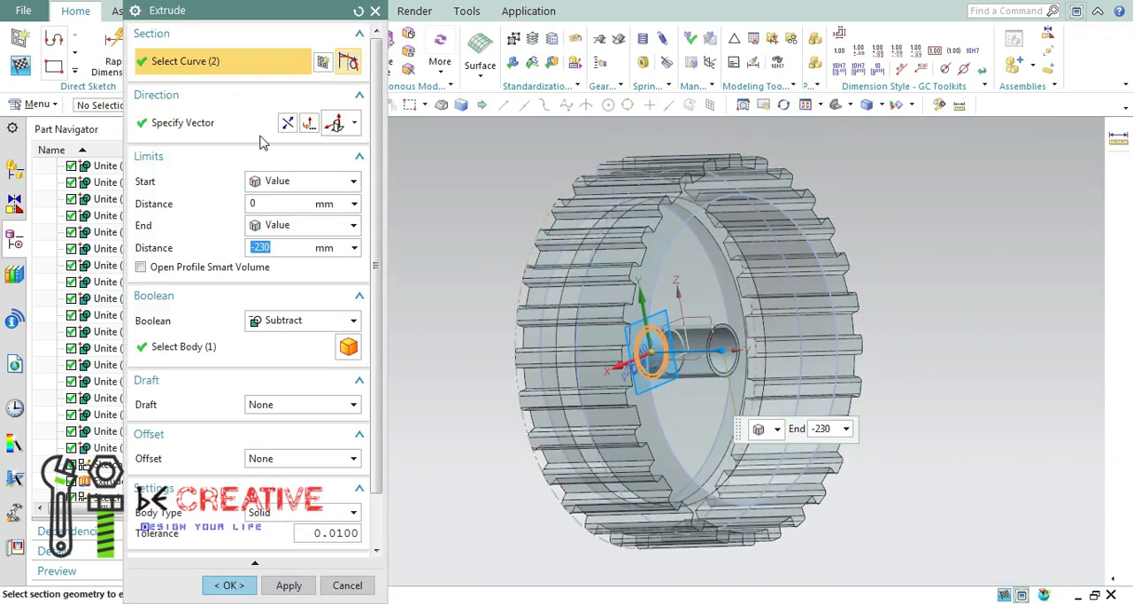
click(291, 323)
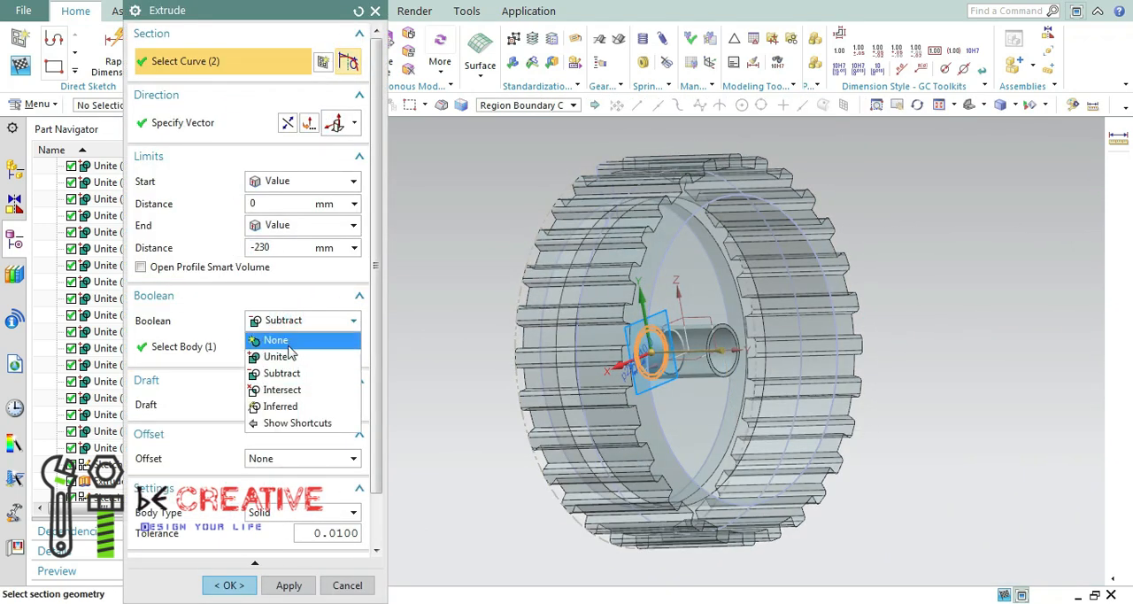
click(288, 342)
click(313, 320)
click(292, 357)
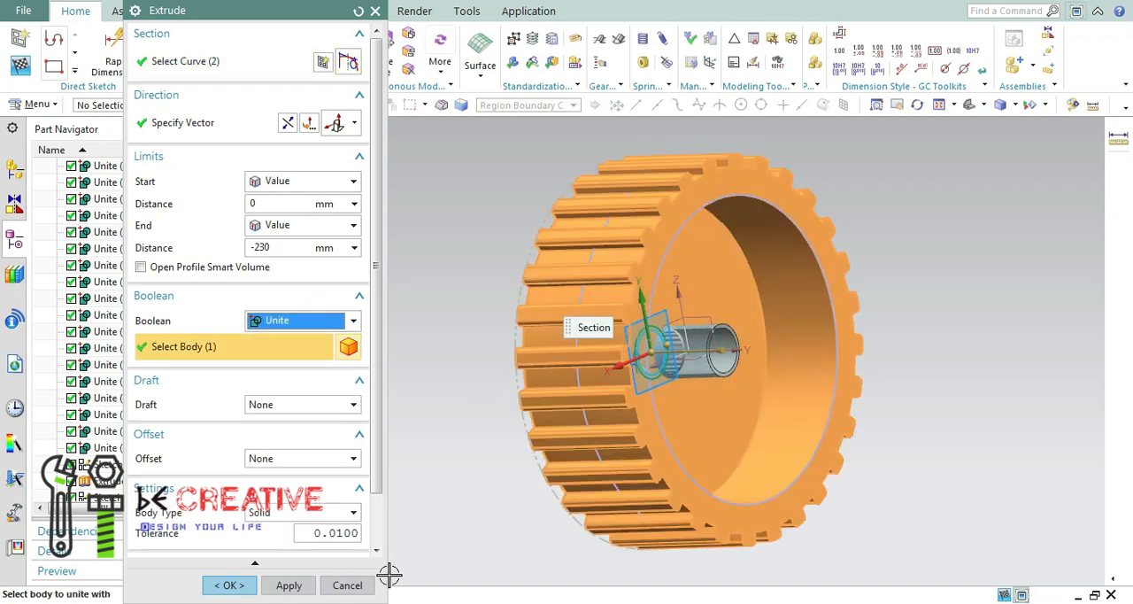
click(290, 585)
middle_drag(752, 354, 670, 172)
click(375, 12)
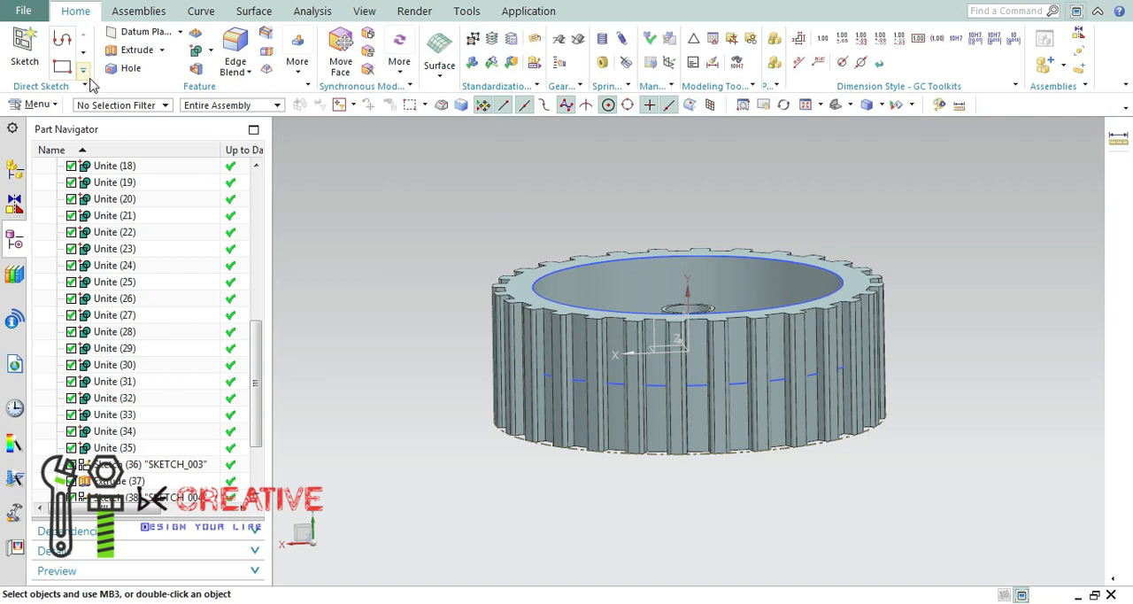
Measure the minimum distance between the wheel's rim on the deep-recess side and the hub tube's end.
drag(258, 348, 259, 392)
click(376, 245)
click(138, 12)
click(312, 12)
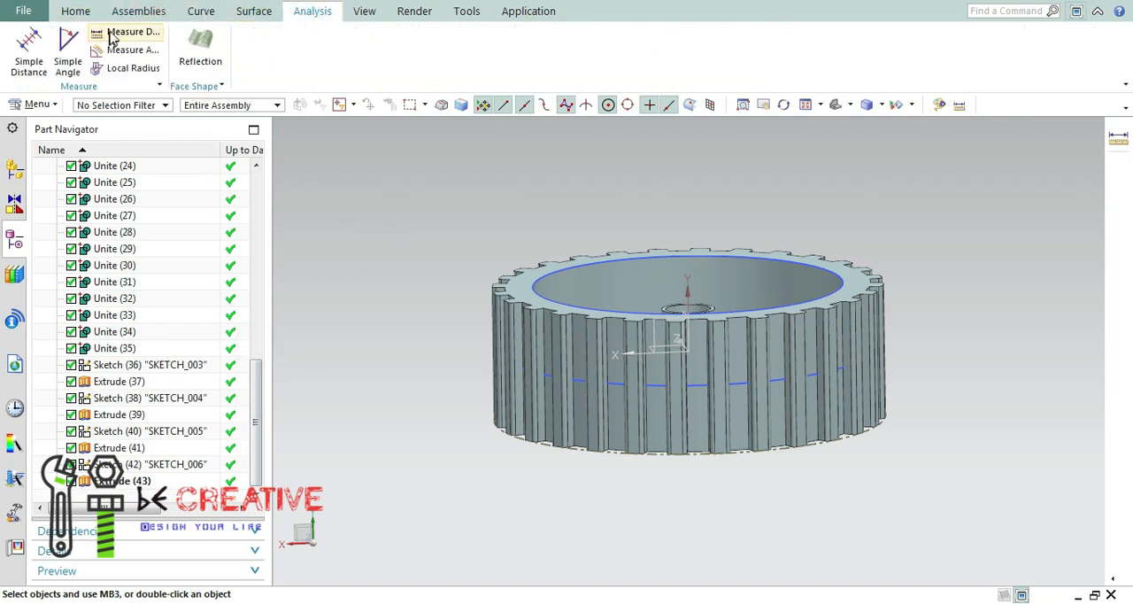
click(133, 31)
click(329, 56)
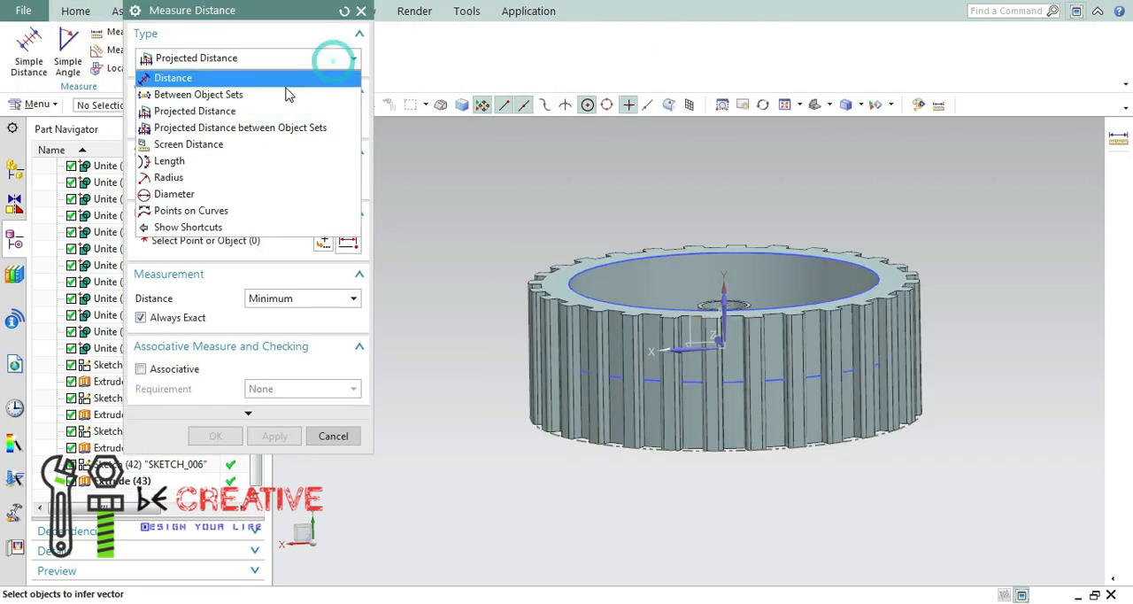
click(282, 76)
click(573, 276)
scroll(726, 297, down, 8)
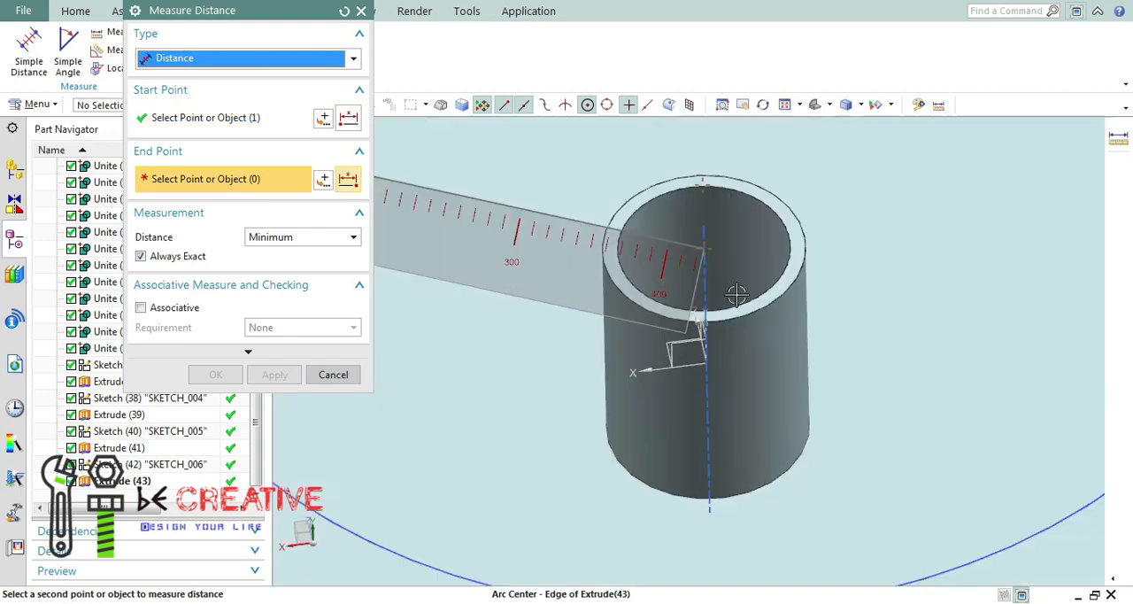
click(838, 270)
scroll(978, 379, up, 10)
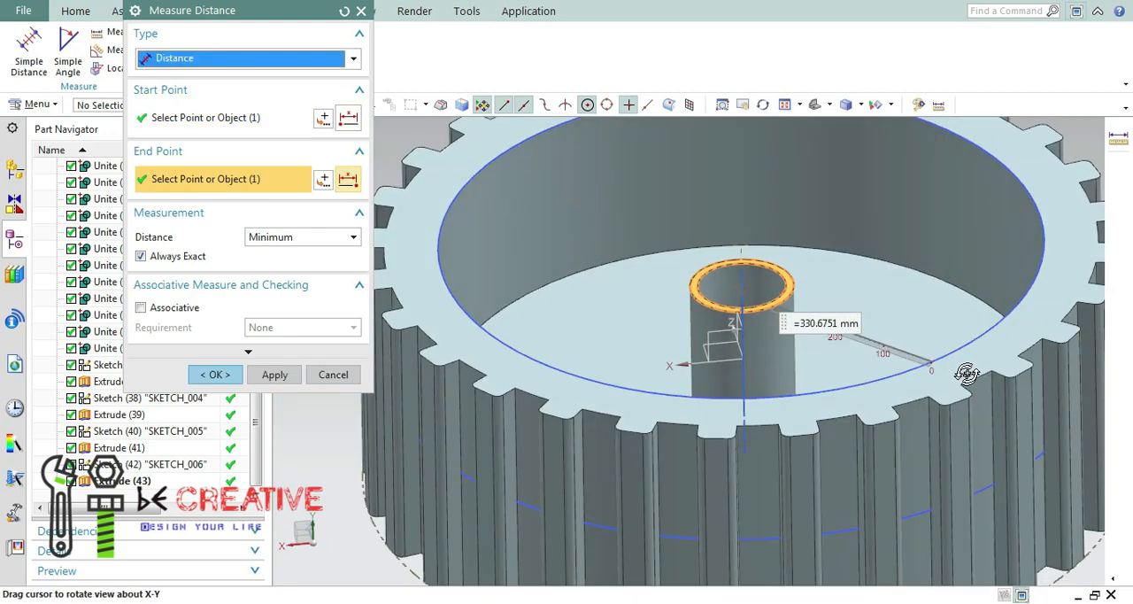
Measure the projected distance along the wheel's axis from the rim face to the hub tube's end face.
click(266, 58)
click(210, 110)
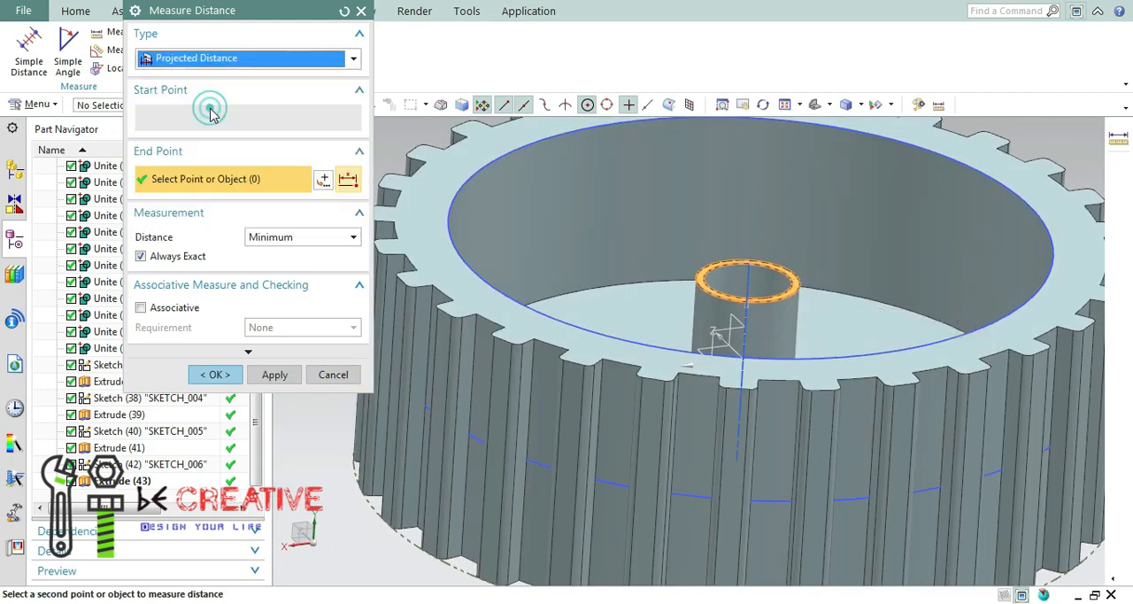
click(748, 320)
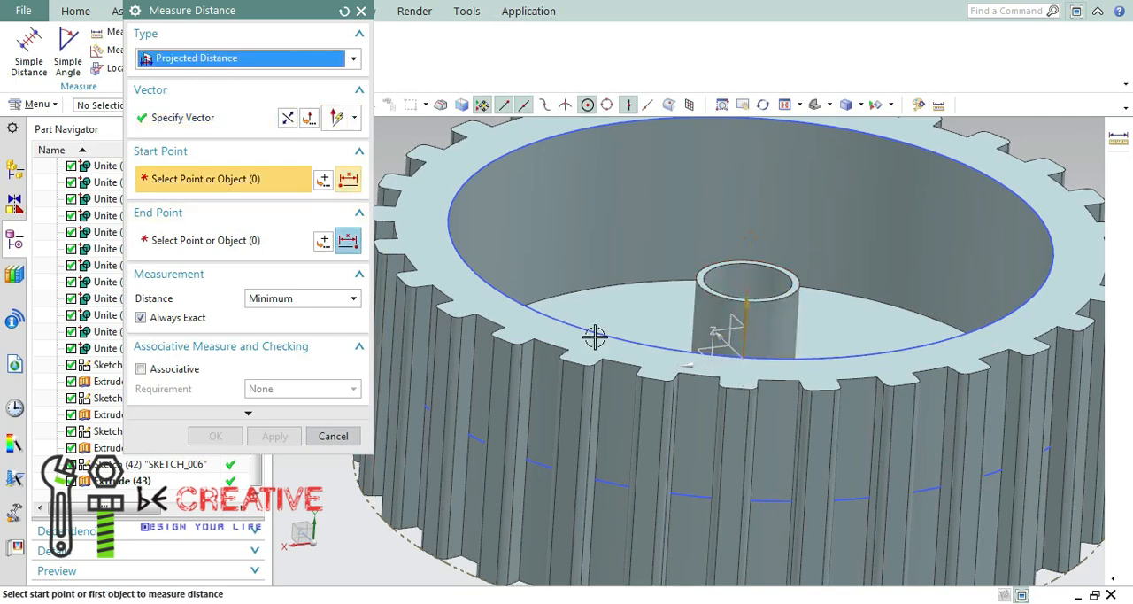
click(625, 354)
click(794, 282)
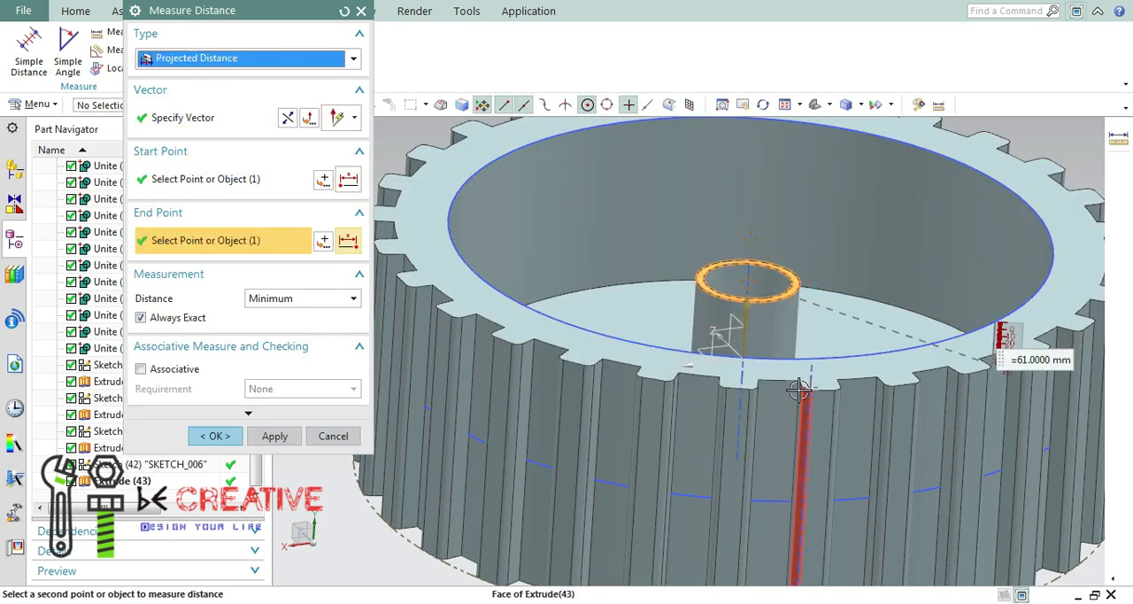
click(333, 436)
Edit the hub tube's extrusion and set its end distance to -230-61 mm.
click(121, 482)
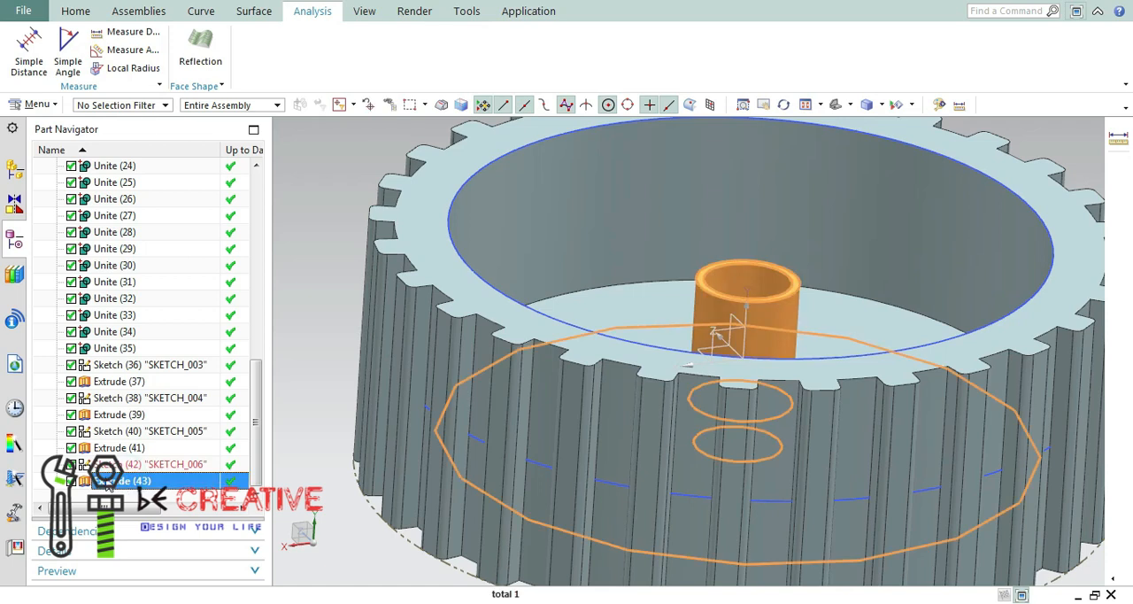
right_click(108, 483)
click(159, 116)
double_click(284, 248)
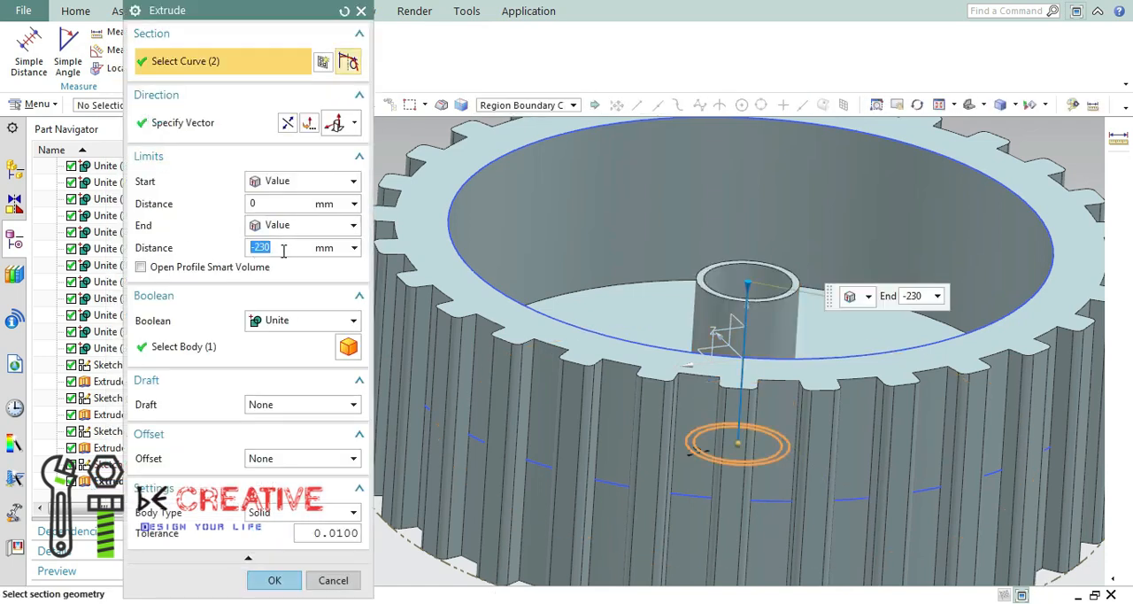
text(-61)
key(Return)
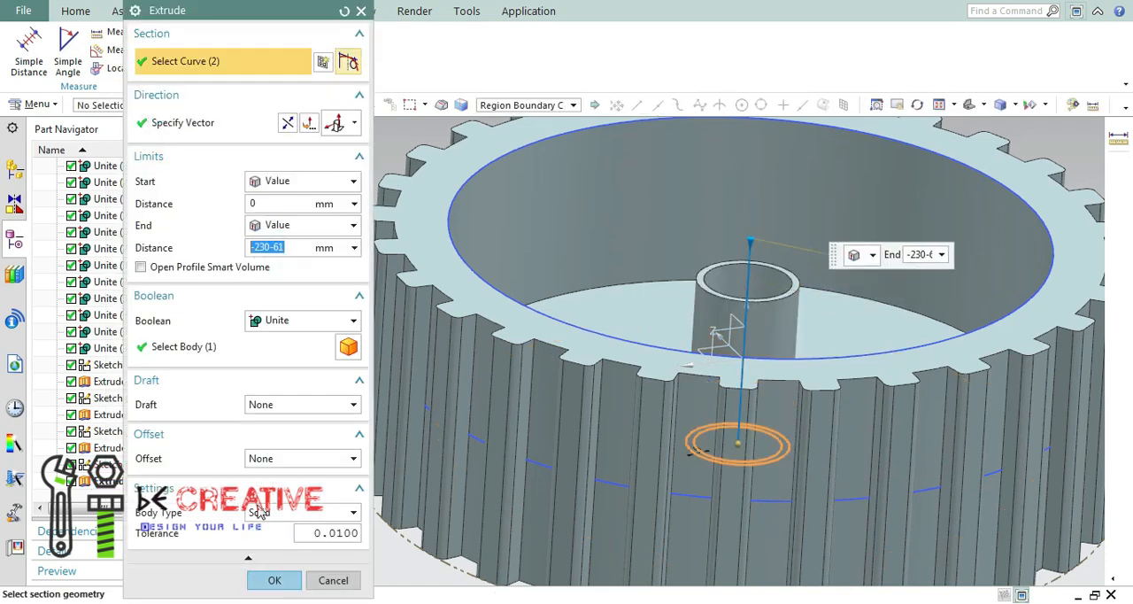
click(276, 581)
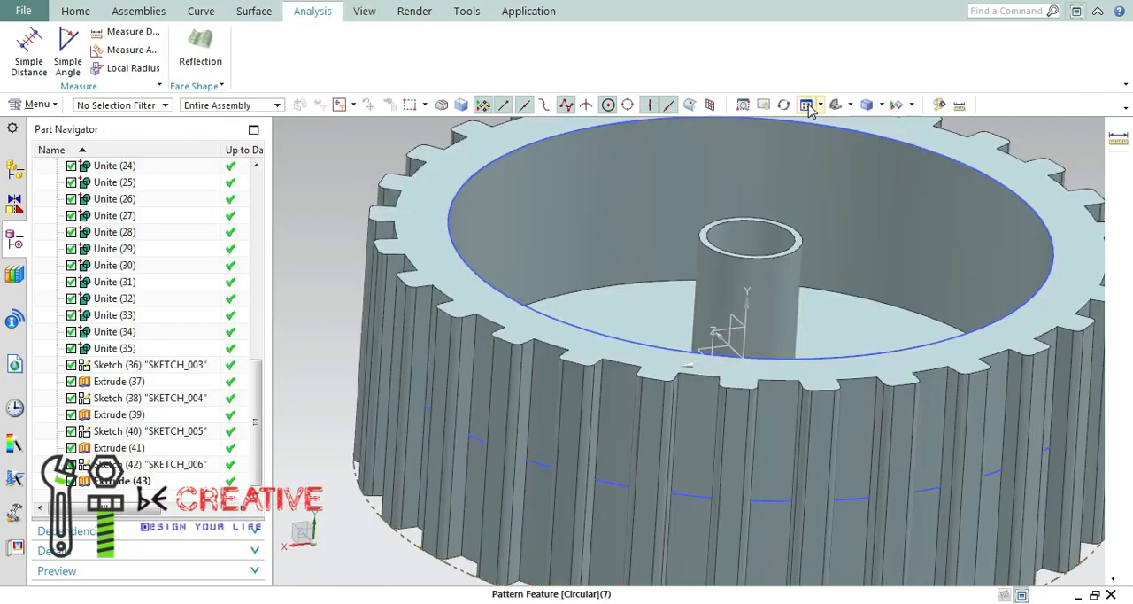
Change the wheel body's display colour to dark gray.
middle_drag(935, 195, 948, 260)
click(86, 13)
key(ctrl+j)
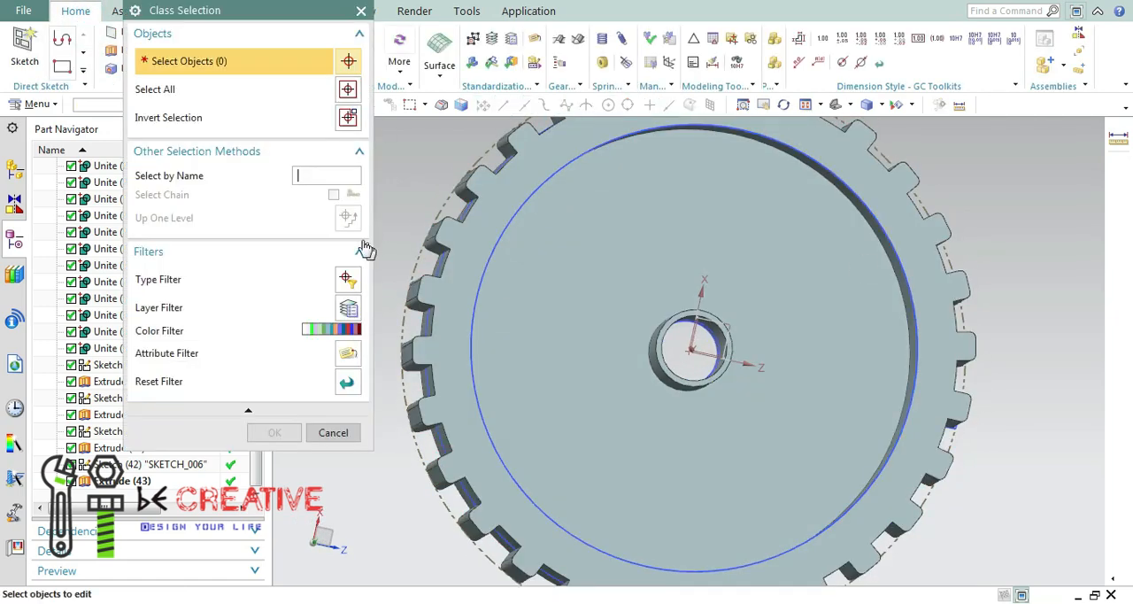
click(475, 242)
click(315, 327)
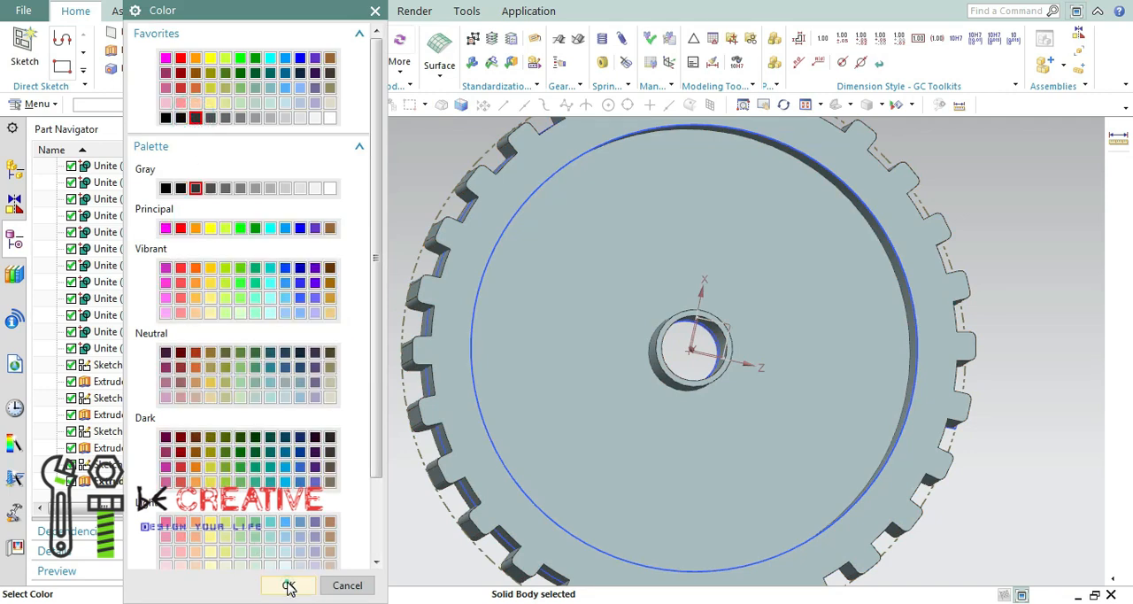
click(291, 589)
click(287, 433)
click(836, 105)
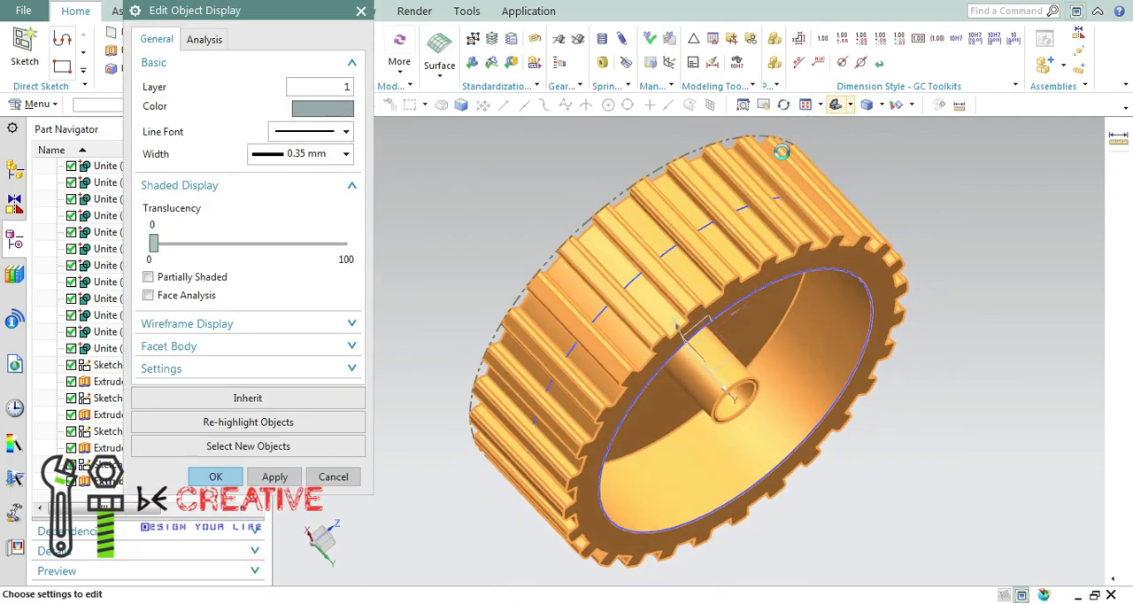
click(323, 107)
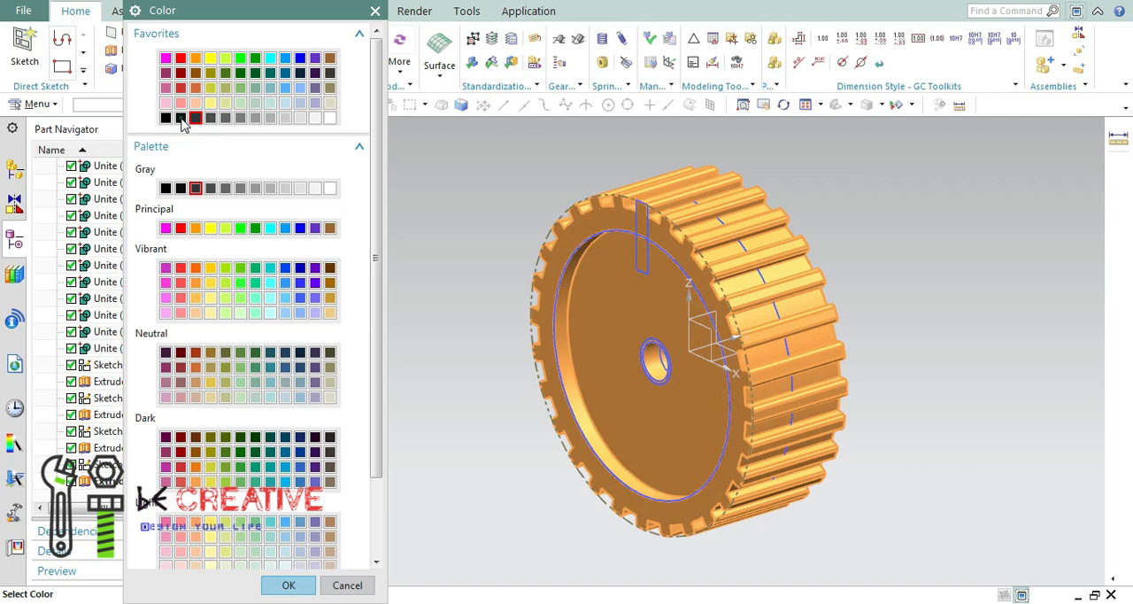
click(283, 587)
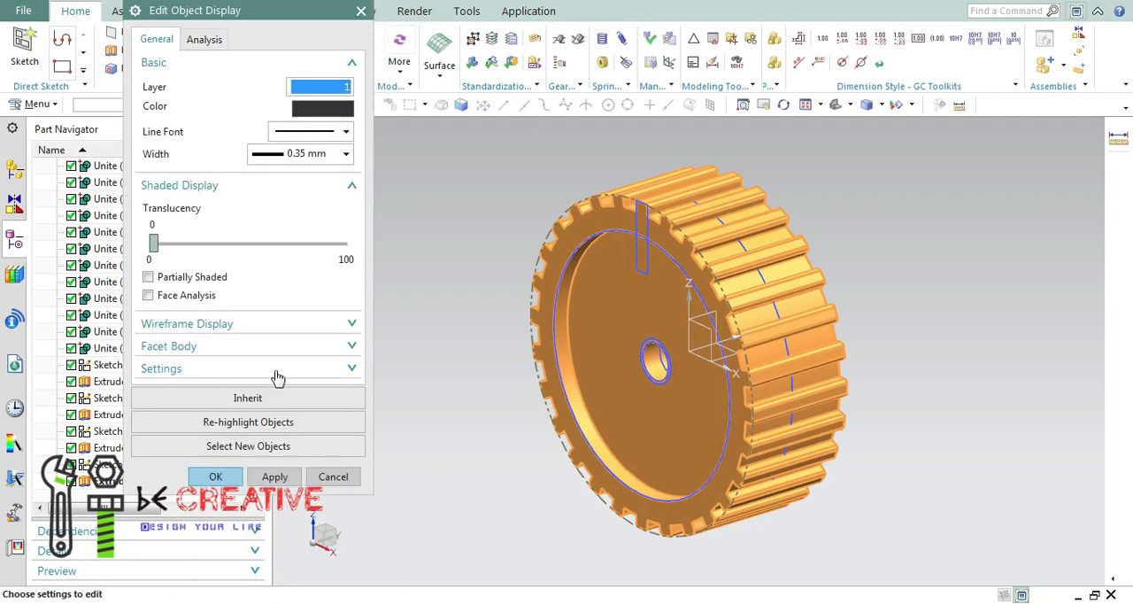
click(221, 479)
Hide all sketches in the part.
middle_drag(458, 478, 486, 412)
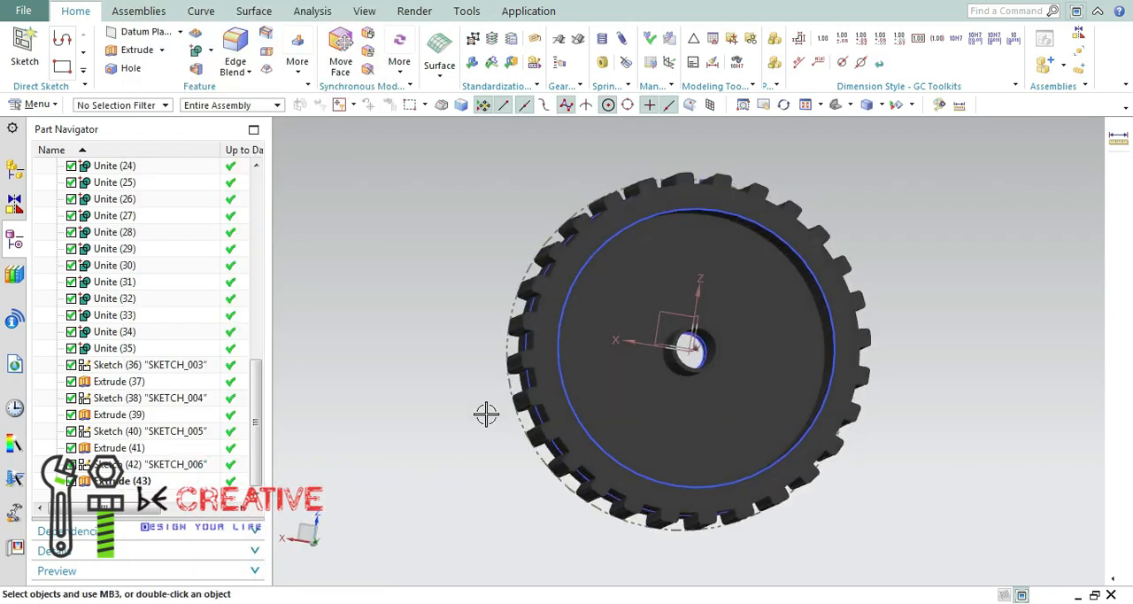
scroll(691, 234, up, 4)
middle_drag(674, 263, 862, 124)
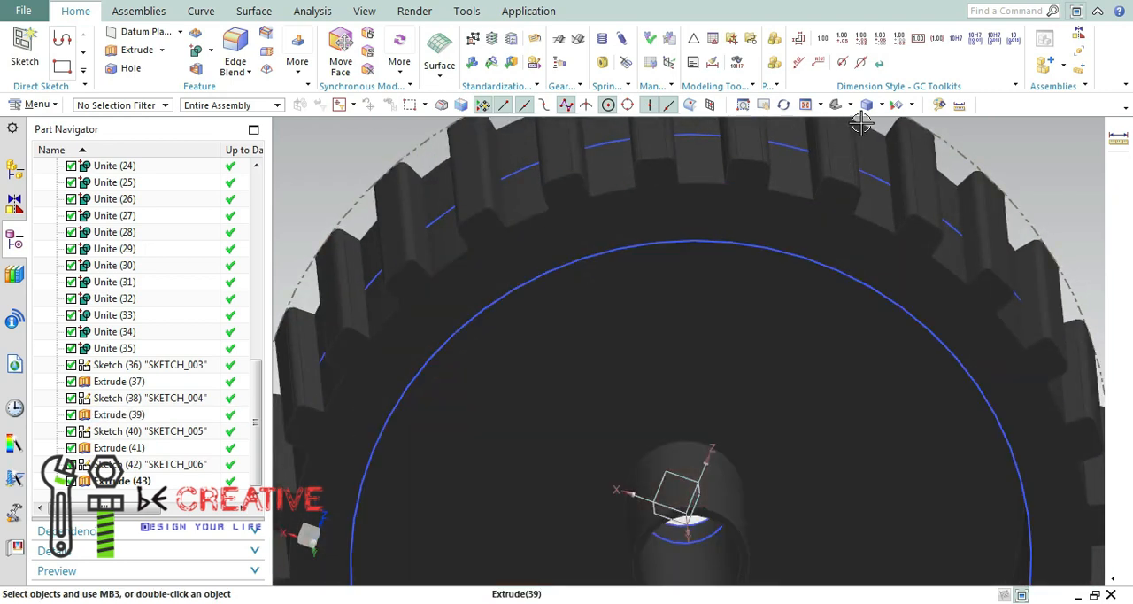
click(911, 104)
click(912, 122)
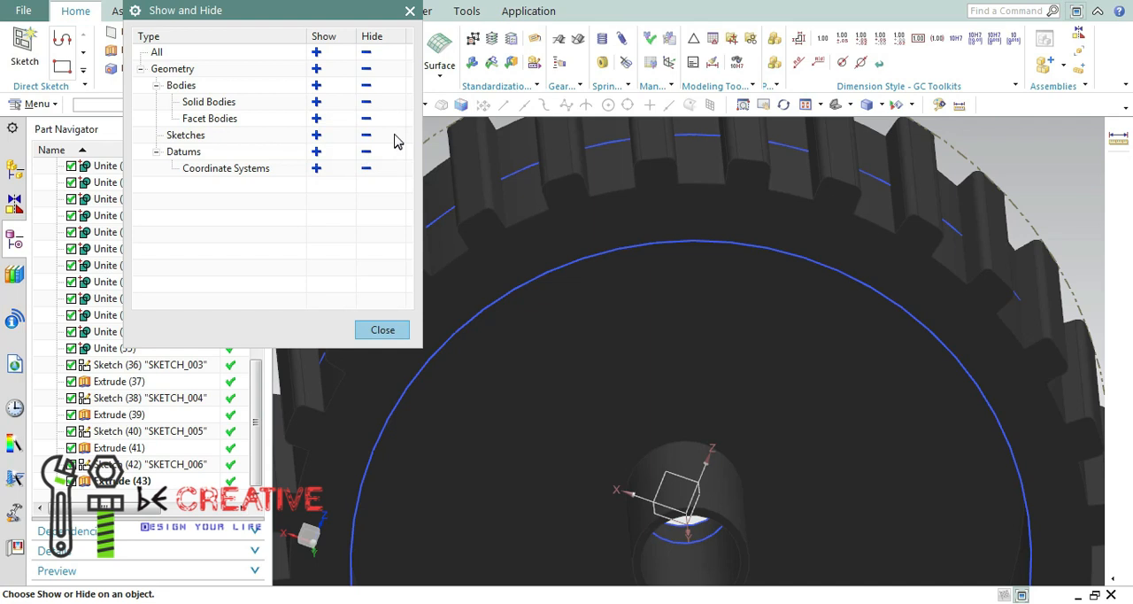
click(367, 136)
click(382, 330)
Start a sketch on the wheel's rim face on the deep-recess side and show the model in wireframe.
click(804, 106)
middle_drag(948, 265, 516, 220)
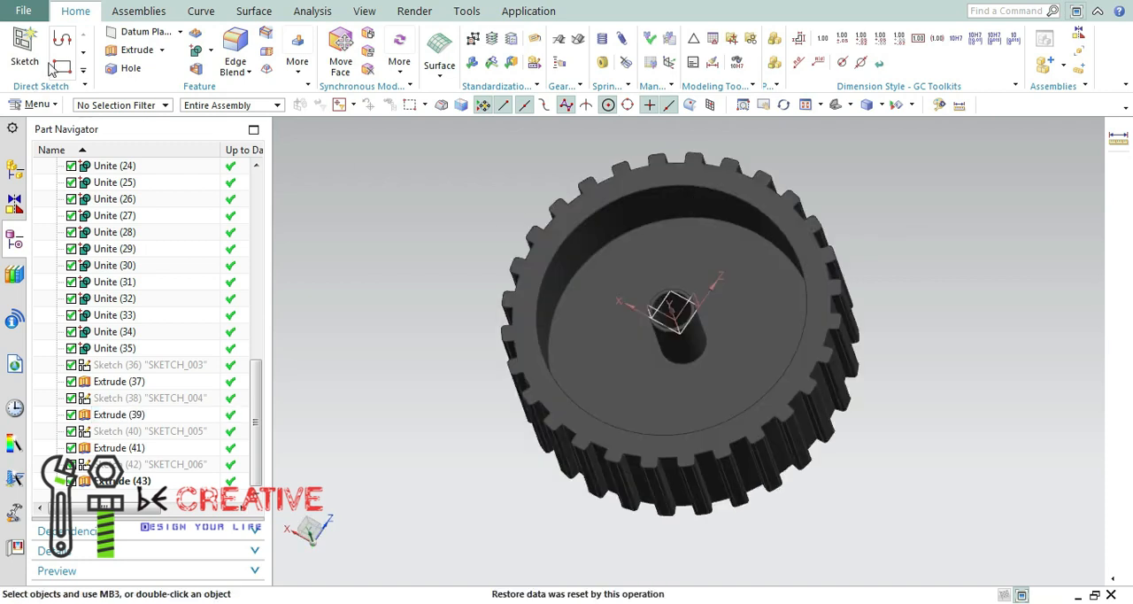
scroll(576, 237, up, 3)
click(505, 177)
click(274, 347)
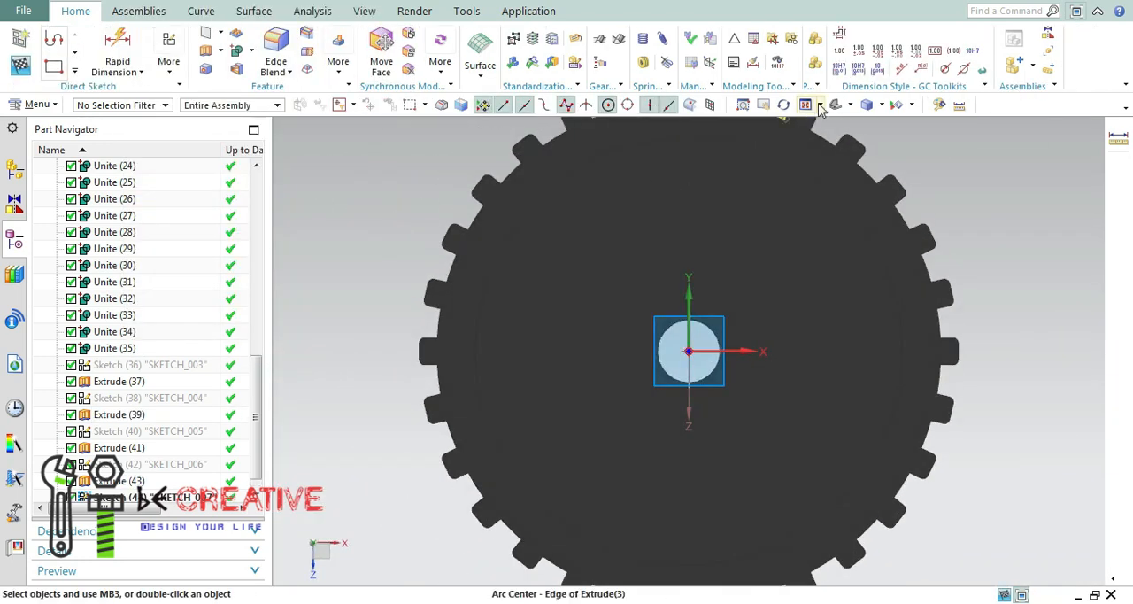
scroll(710, 168, down, 2)
click(868, 104)
click(890, 196)
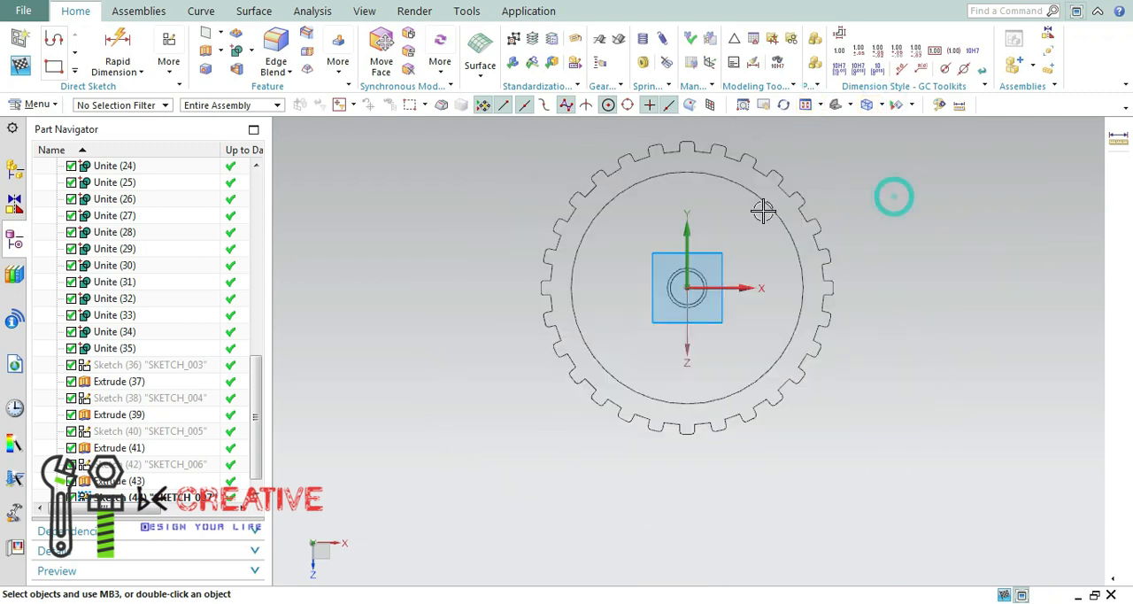
scroll(648, 203, up, 3)
click(74, 71)
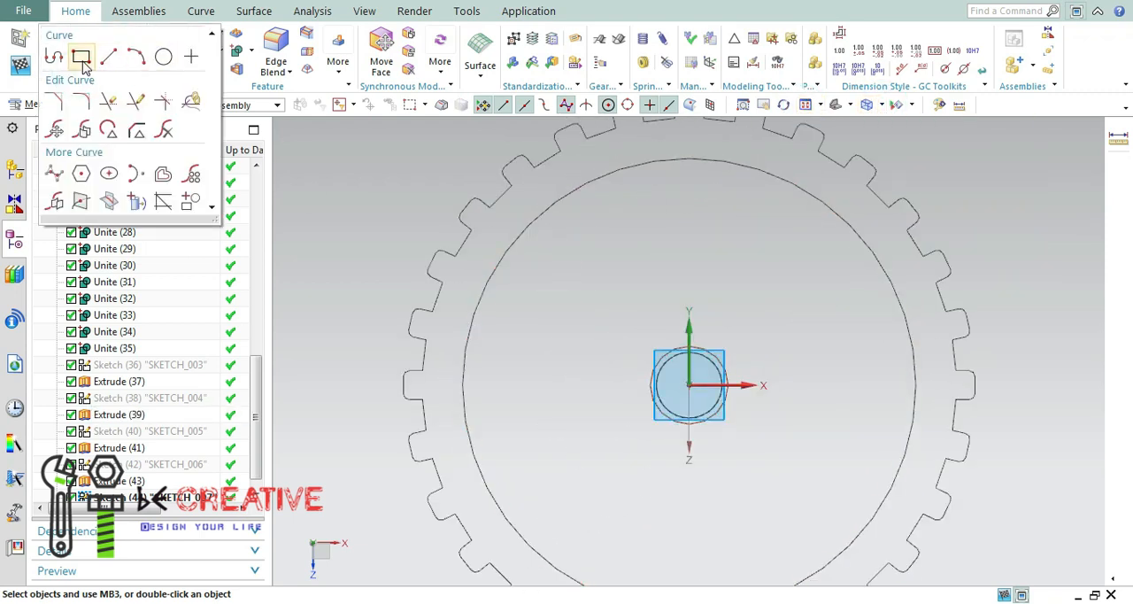
click(81, 58)
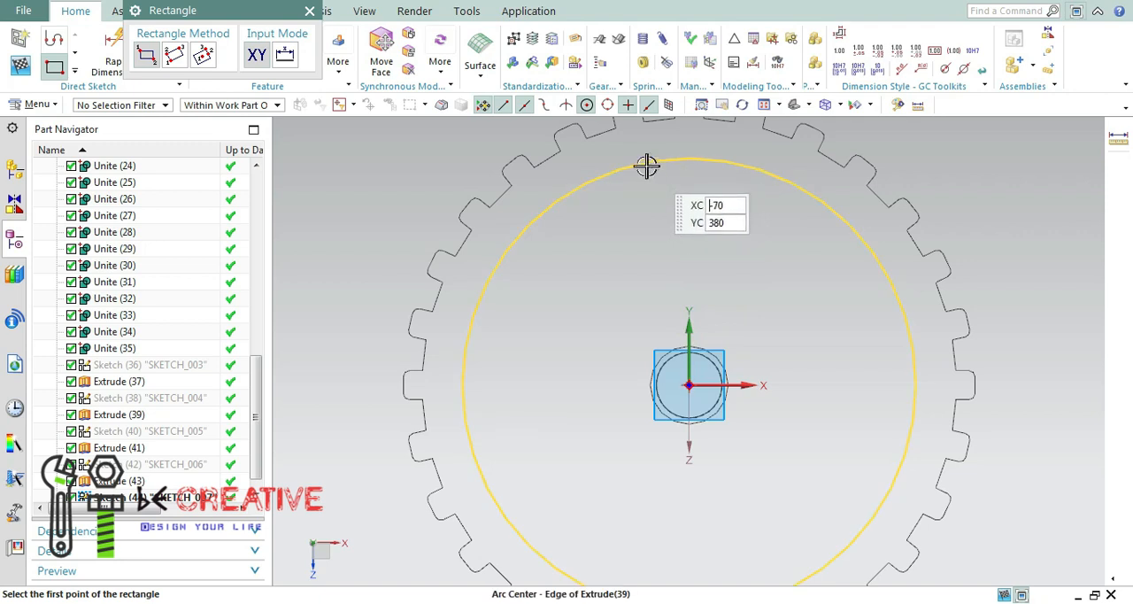
click(689, 385)
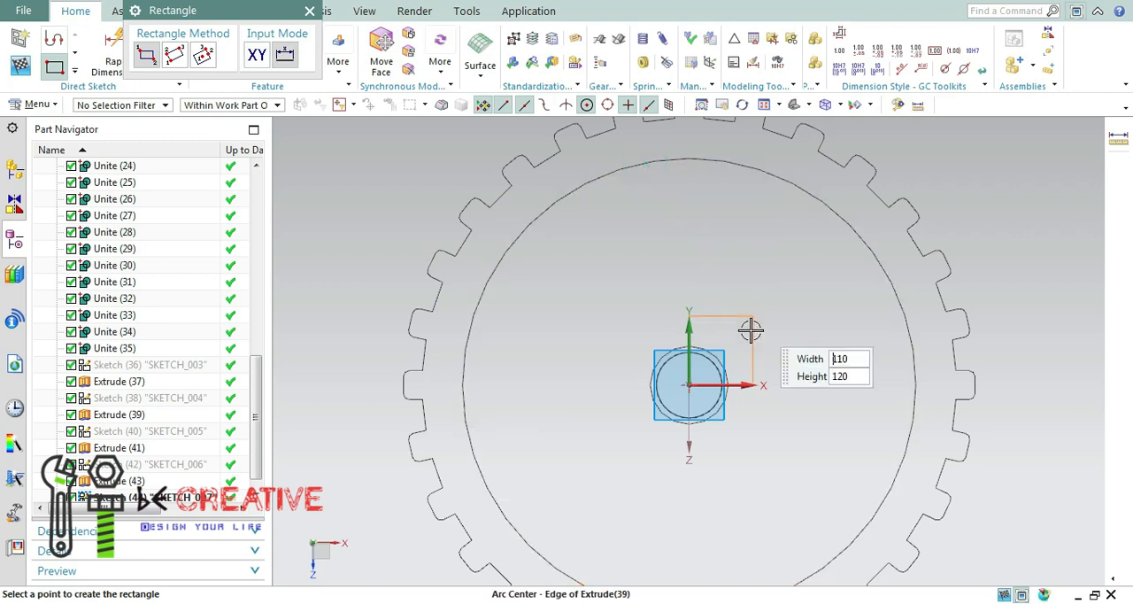
click(309, 10)
click(74, 72)
click(82, 54)
click(655, 163)
key(Escape)
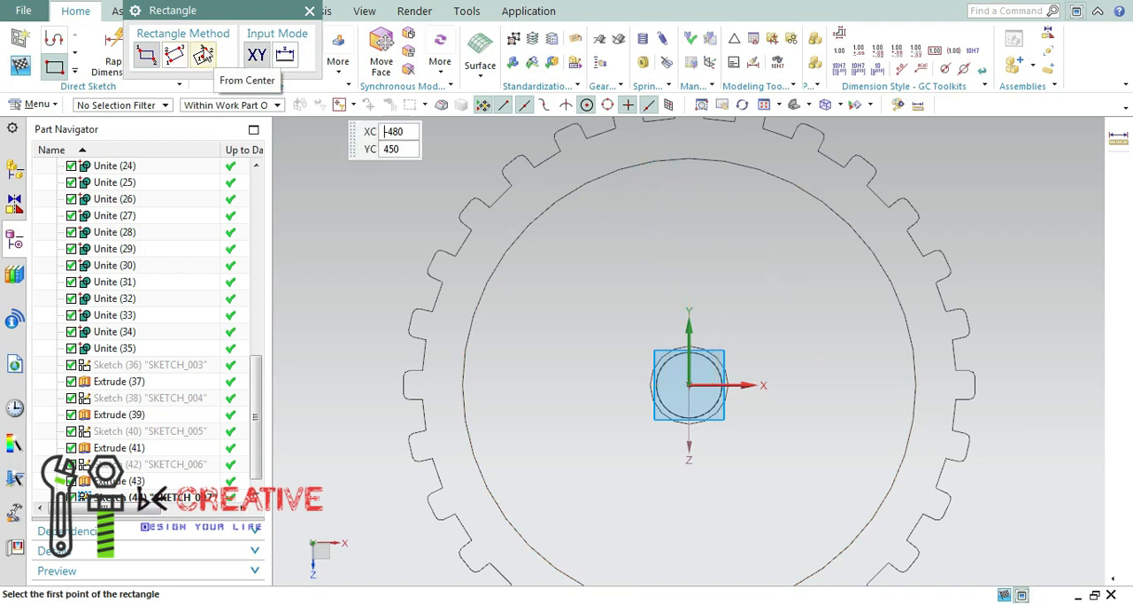
click(653, 165)
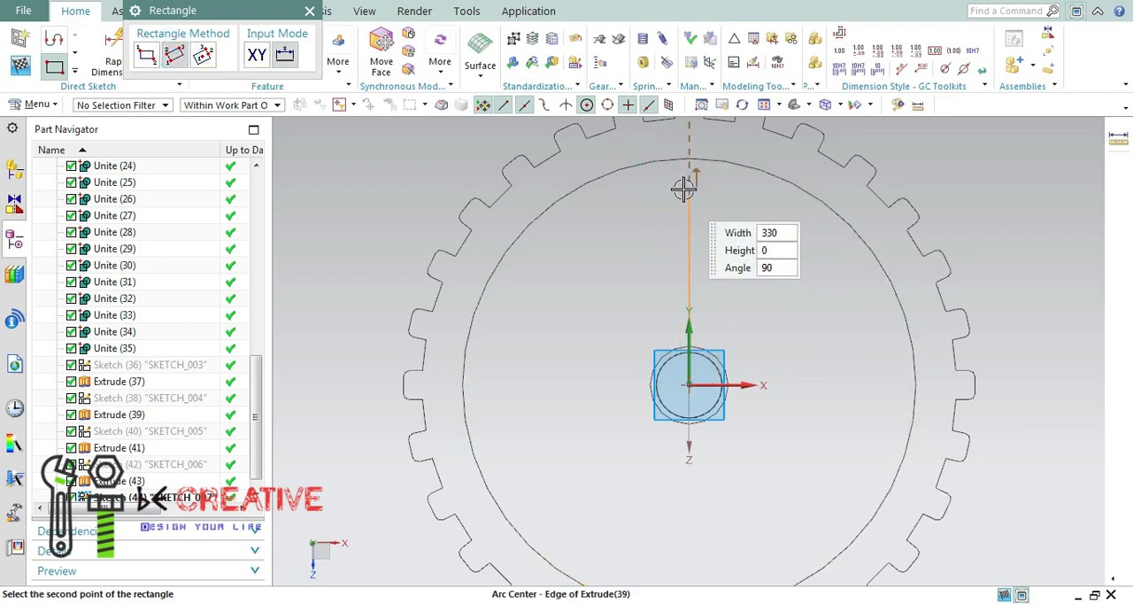
click(690, 162)
key(Escape)
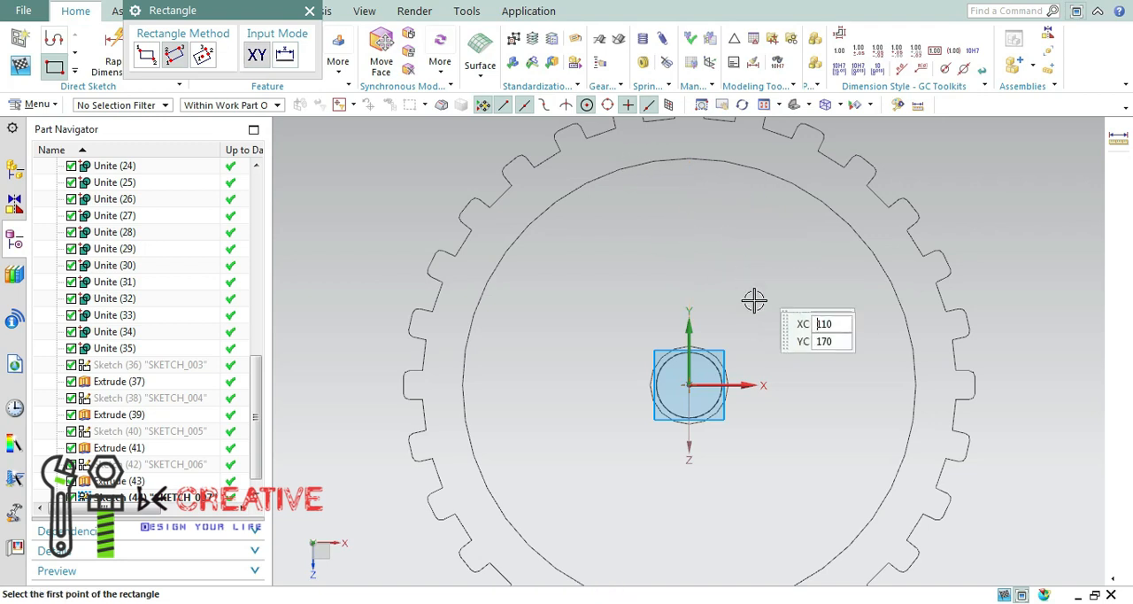
key(Escape)
Draw a three-point rectangle about 154 mm wide and 510 mm long from the recess circle's upper edge down past the hub.
click(76, 73)
click(81, 57)
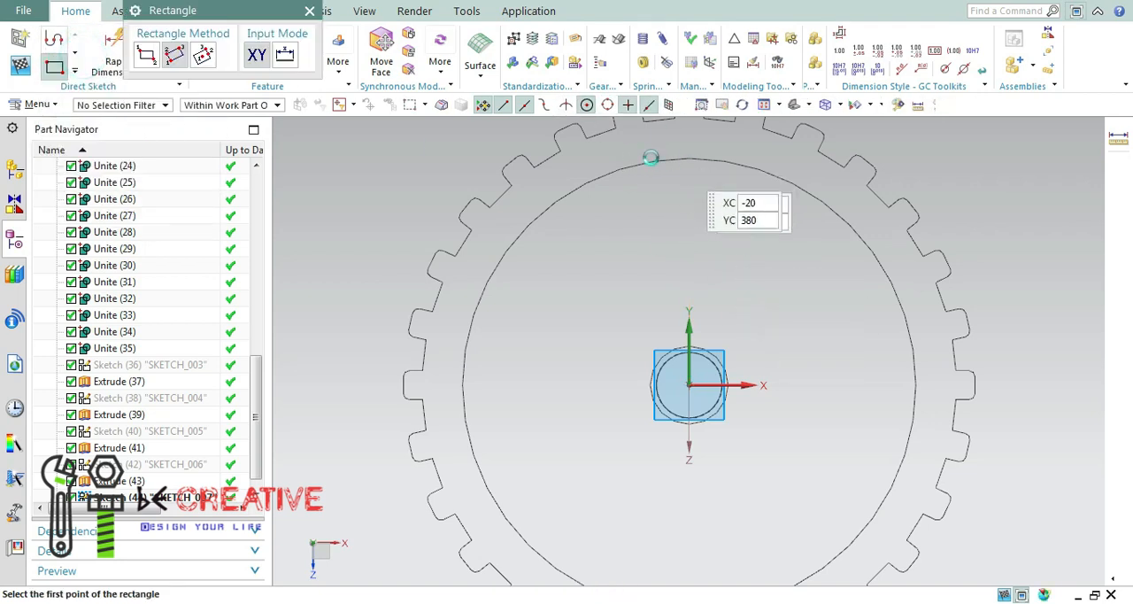
click(647, 162)
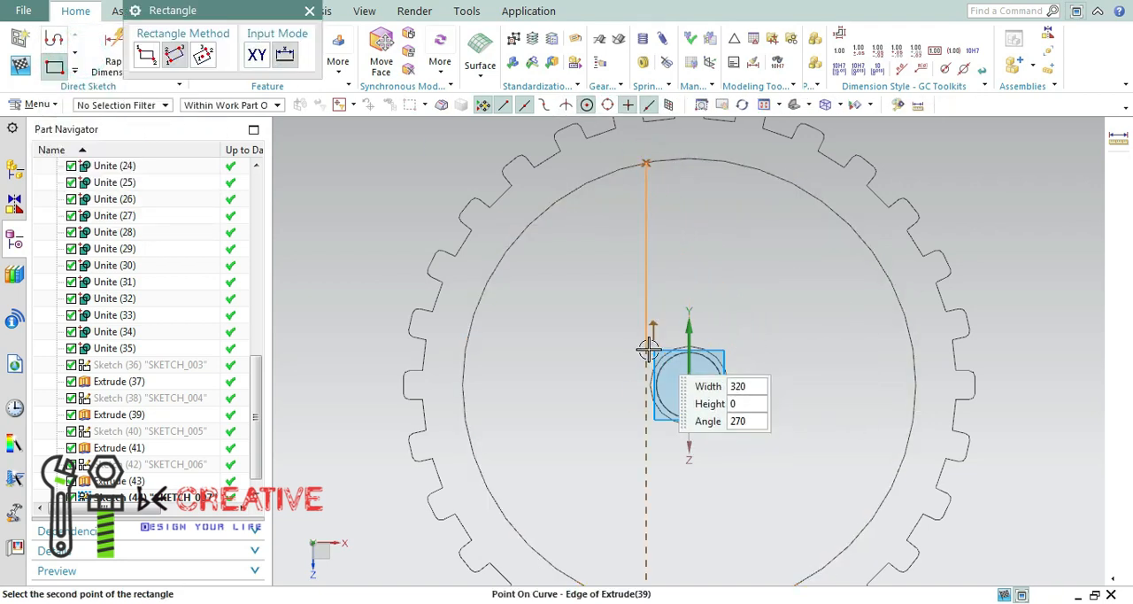
click(635, 458)
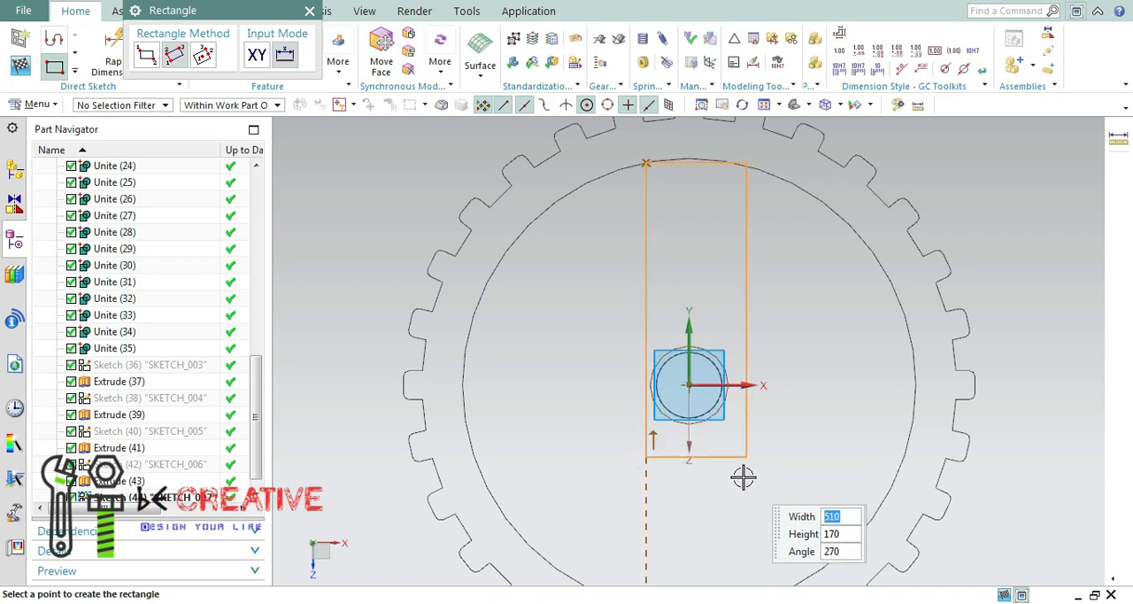
click(737, 468)
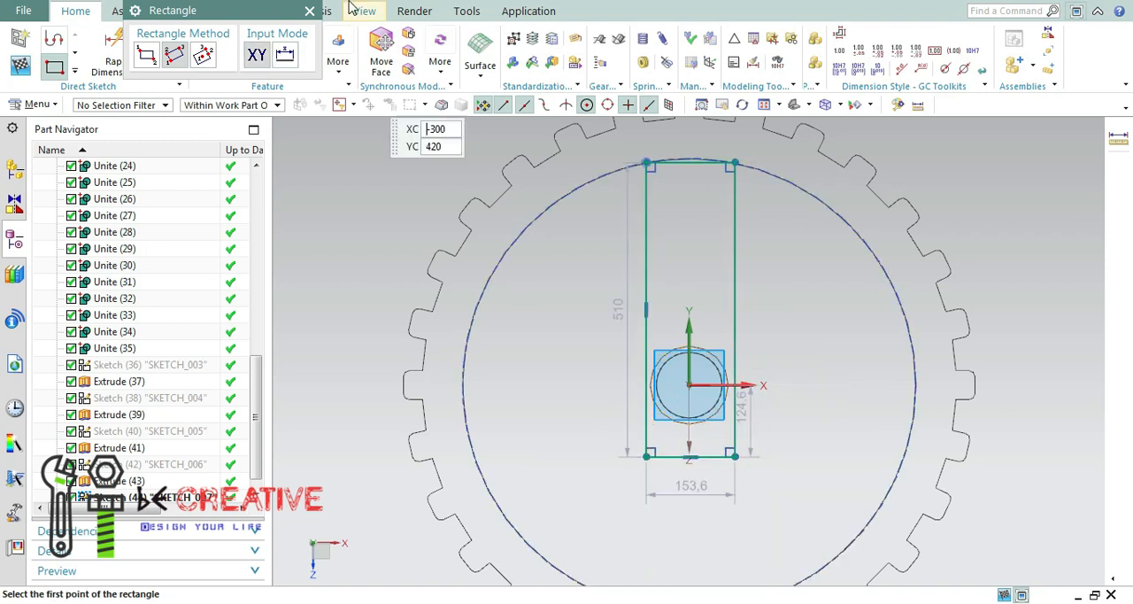
click(309, 11)
Project the recess's circular edge into the sketch and convert the circle to a reference curve.
click(75, 71)
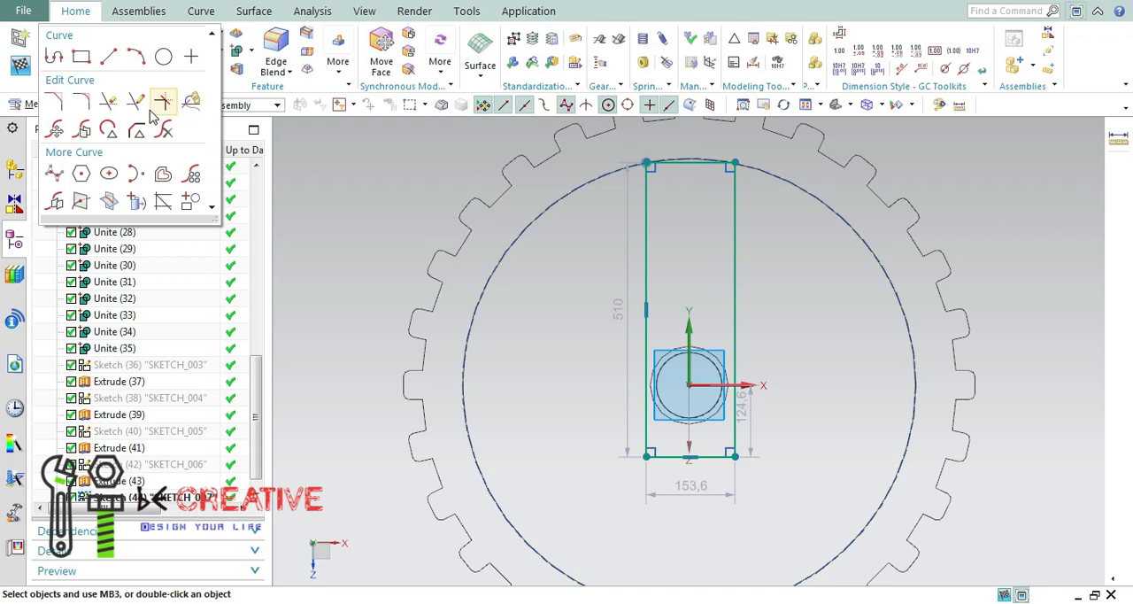
click(136, 201)
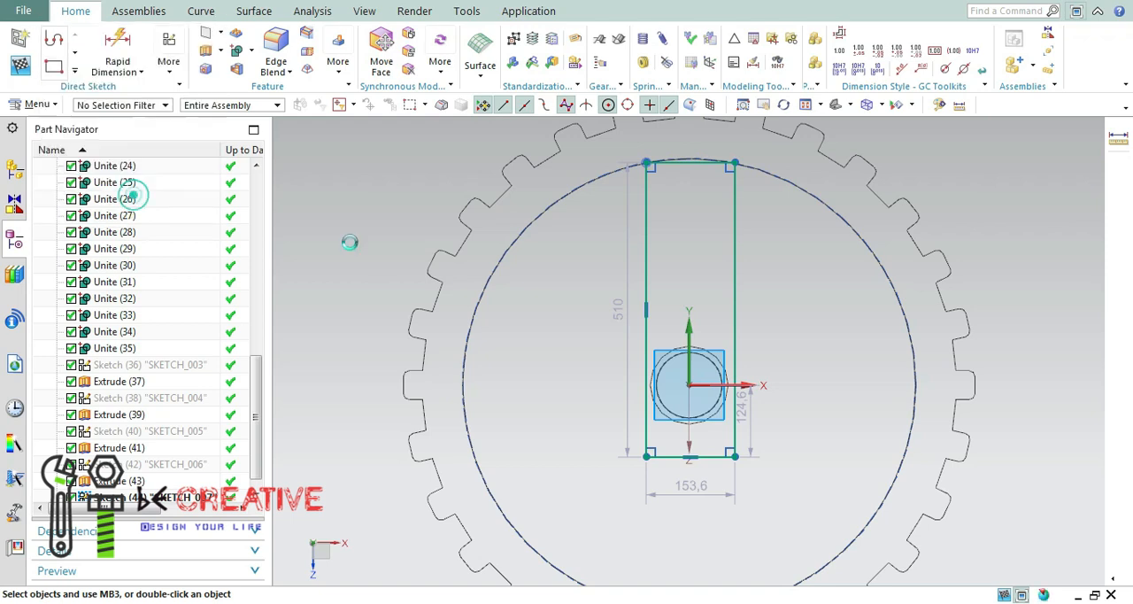
click(797, 186)
click(216, 205)
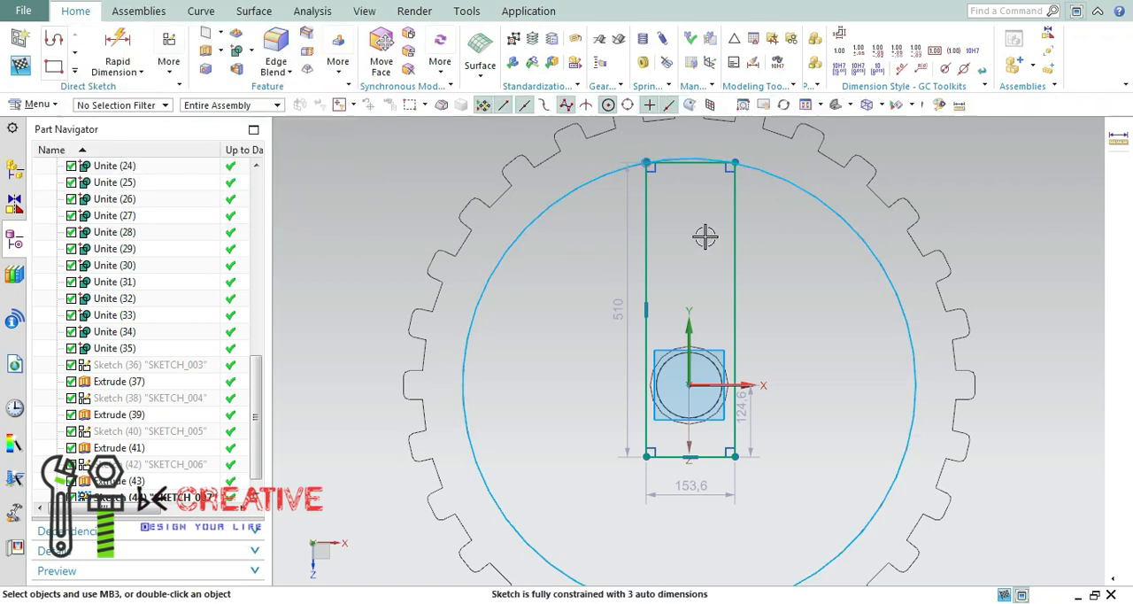
scroll(702, 236, up, 4)
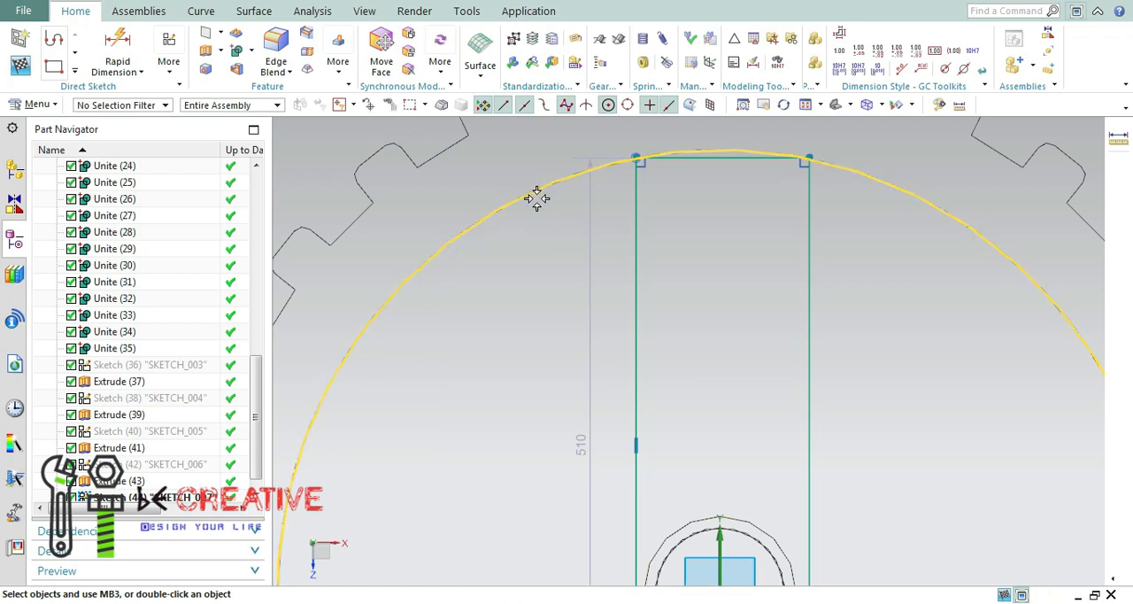
right_click(537, 199)
click(602, 176)
Constrain the rectangle's upper right corner onto the recess circle with a Point On Curve constraint.
scroll(766, 205, down, 3)
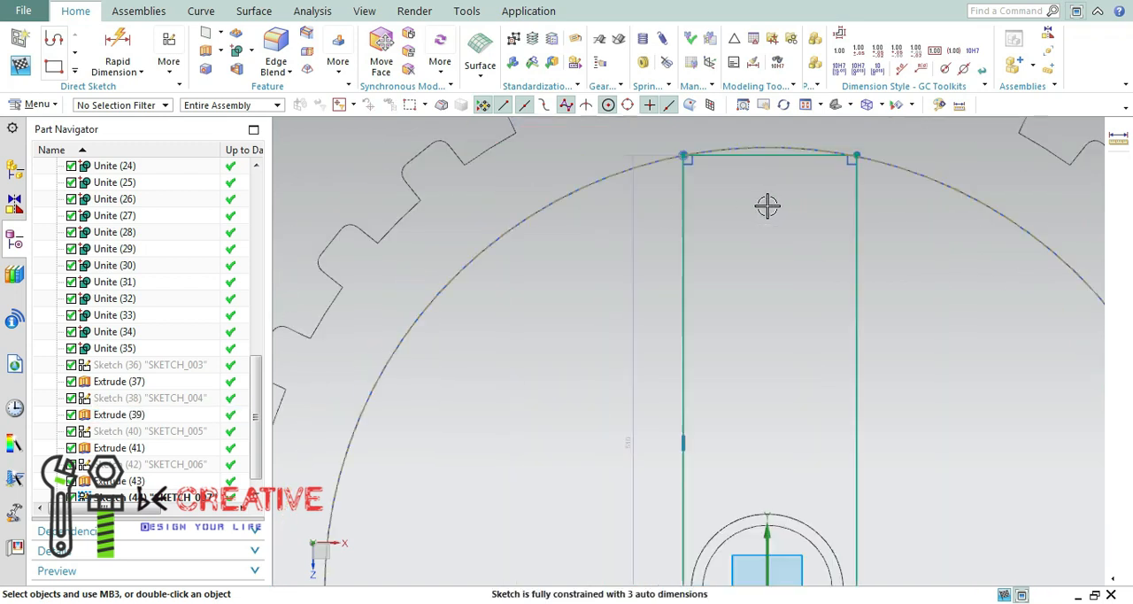
key(c)
scroll(743, 156, up, 4)
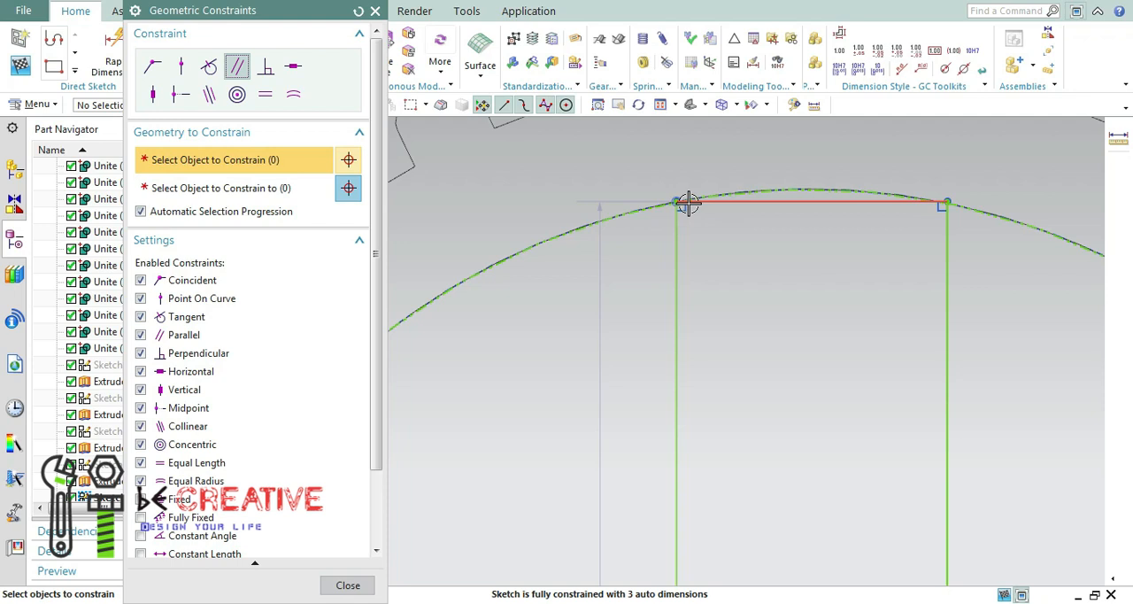
click(180, 66)
click(950, 202)
click(976, 212)
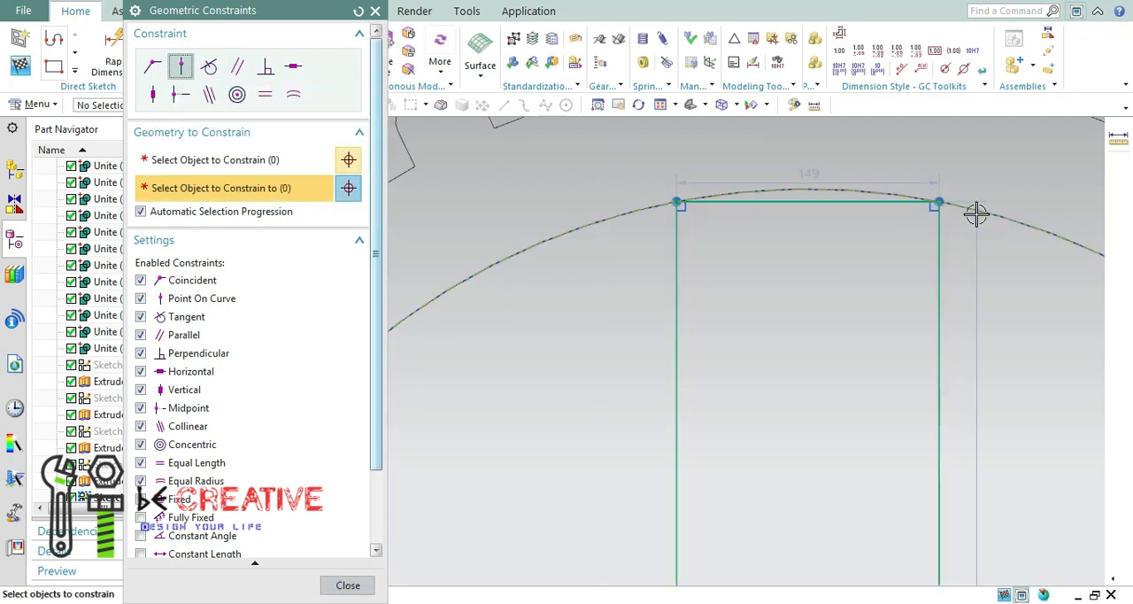
click(375, 11)
Make the rectangle's two long sides symmetric about the sketch's vertical axis.
click(170, 53)
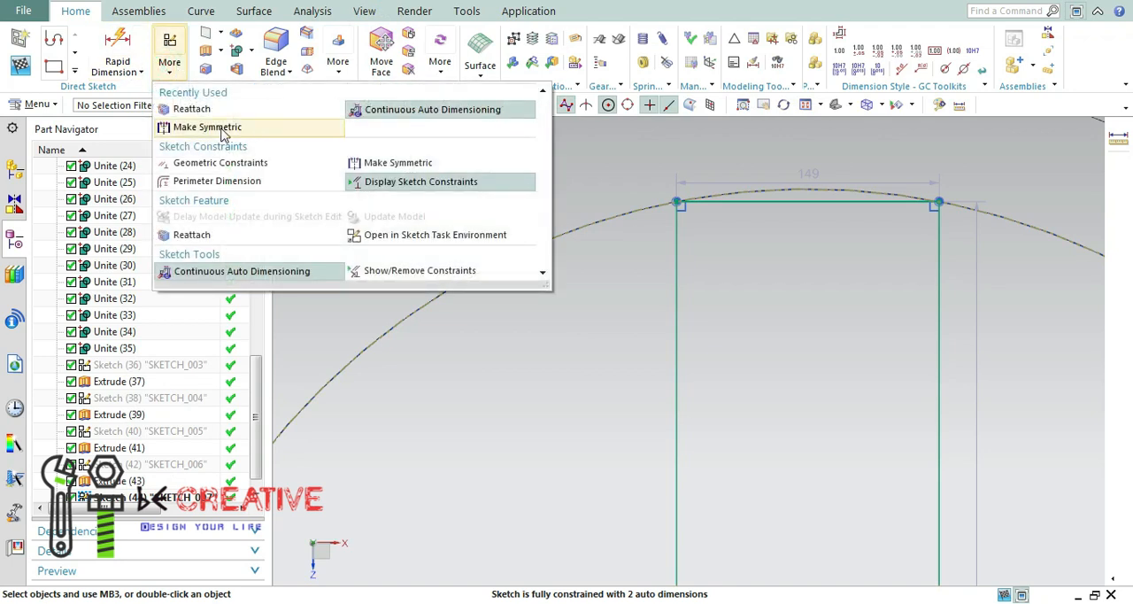
click(221, 126)
click(722, 105)
click(655, 245)
click(722, 245)
click(689, 297)
click(334, 253)
Dimension the distance between the rectangle's two long sides as 50 mm.
scroll(761, 319, up, 4)
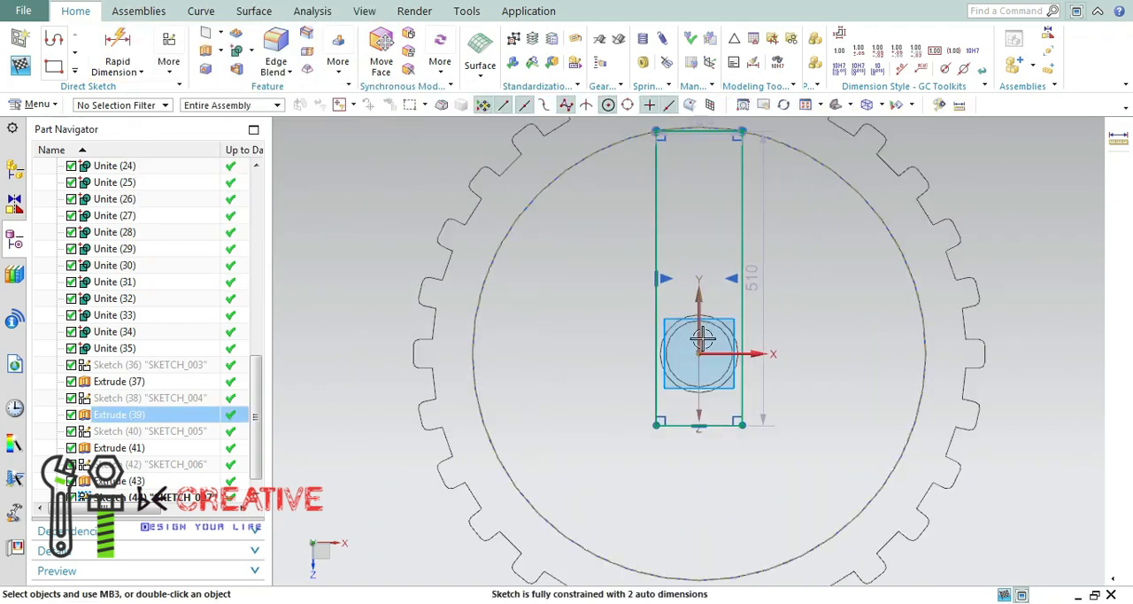
scroll(756, 310, up, 2)
scroll(751, 303, down, 2)
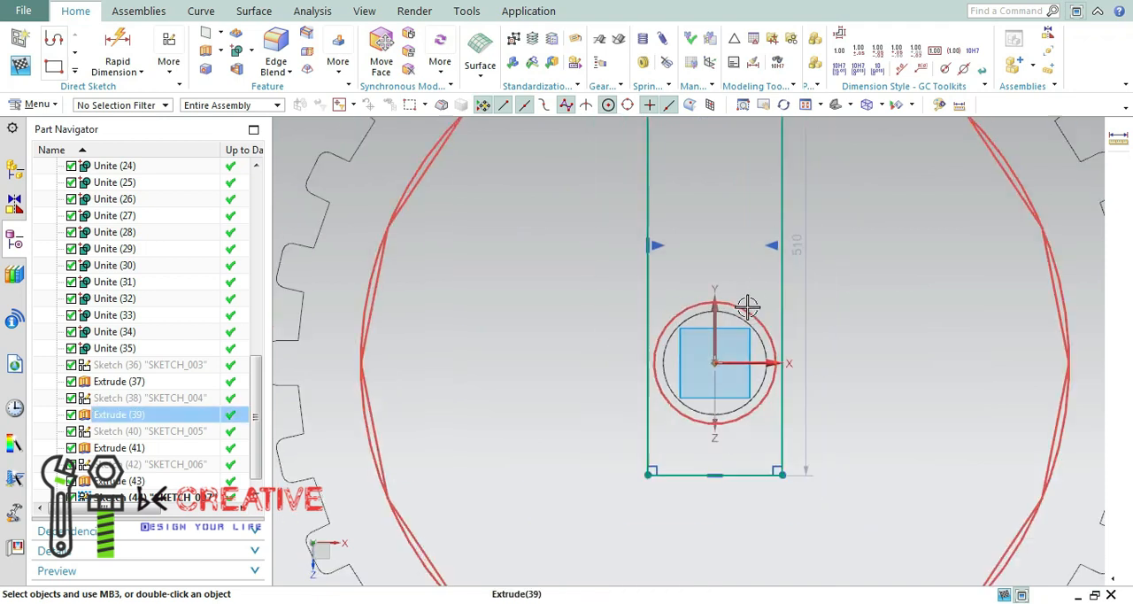
click(75, 71)
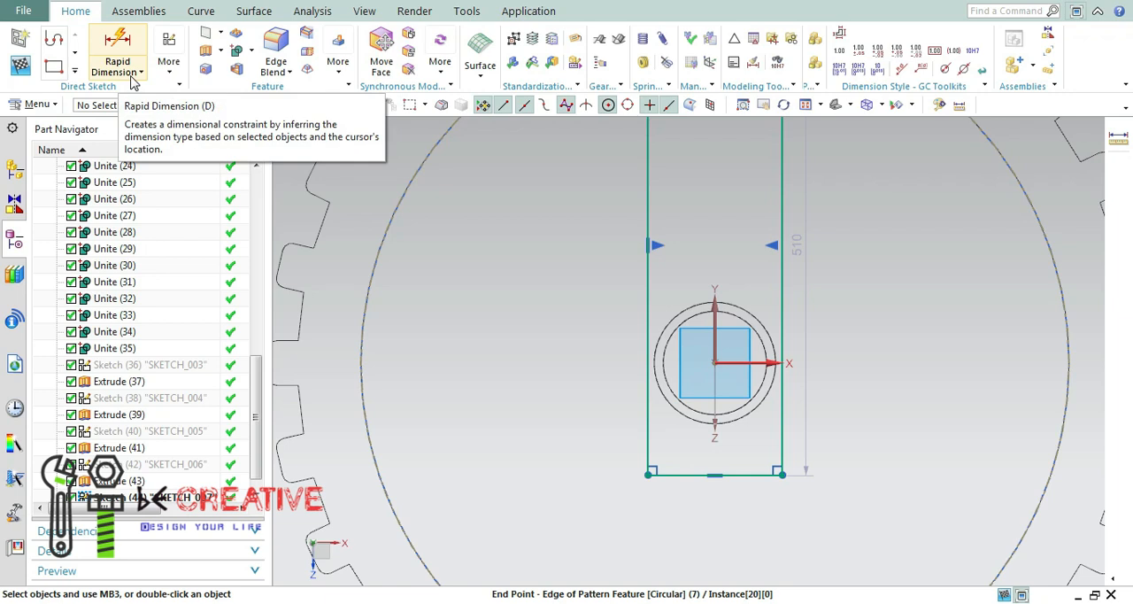
click(75, 73)
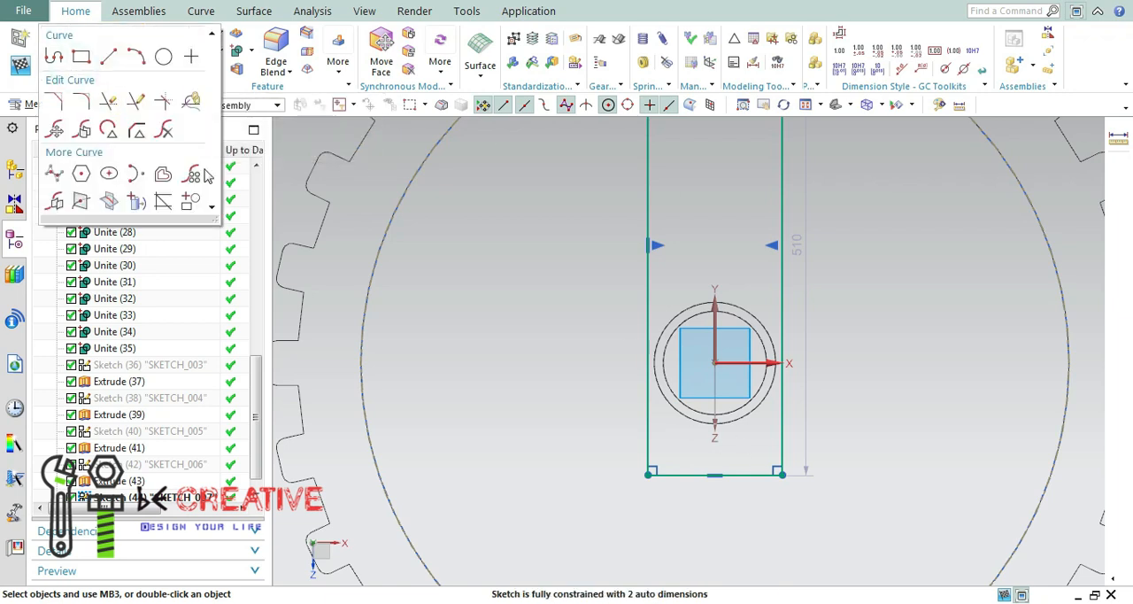
click(114, 55)
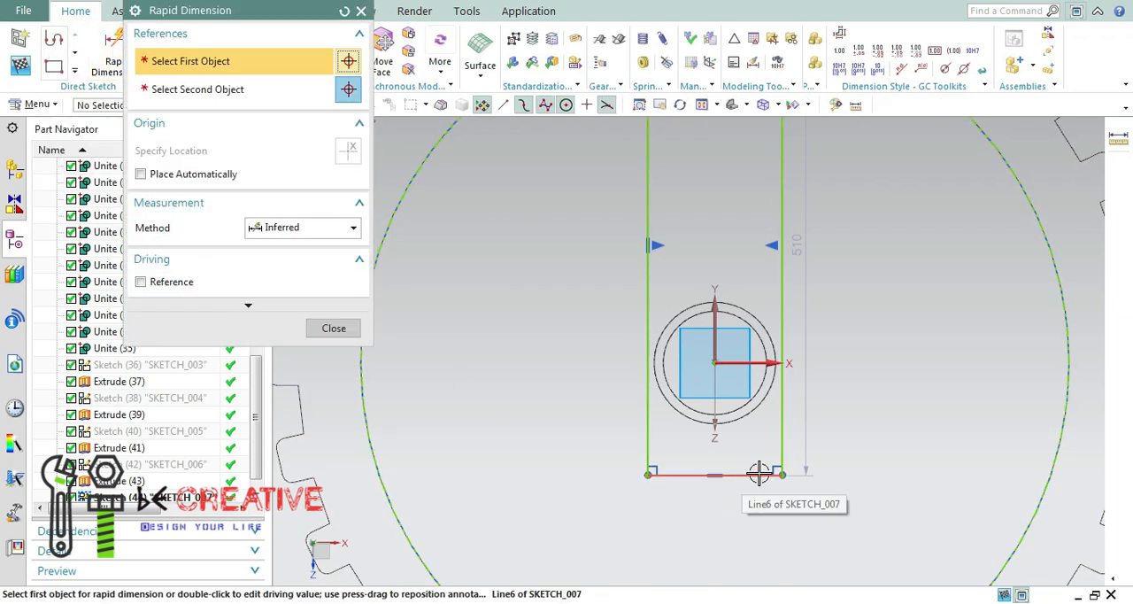
click(948, 342)
click(339, 332)
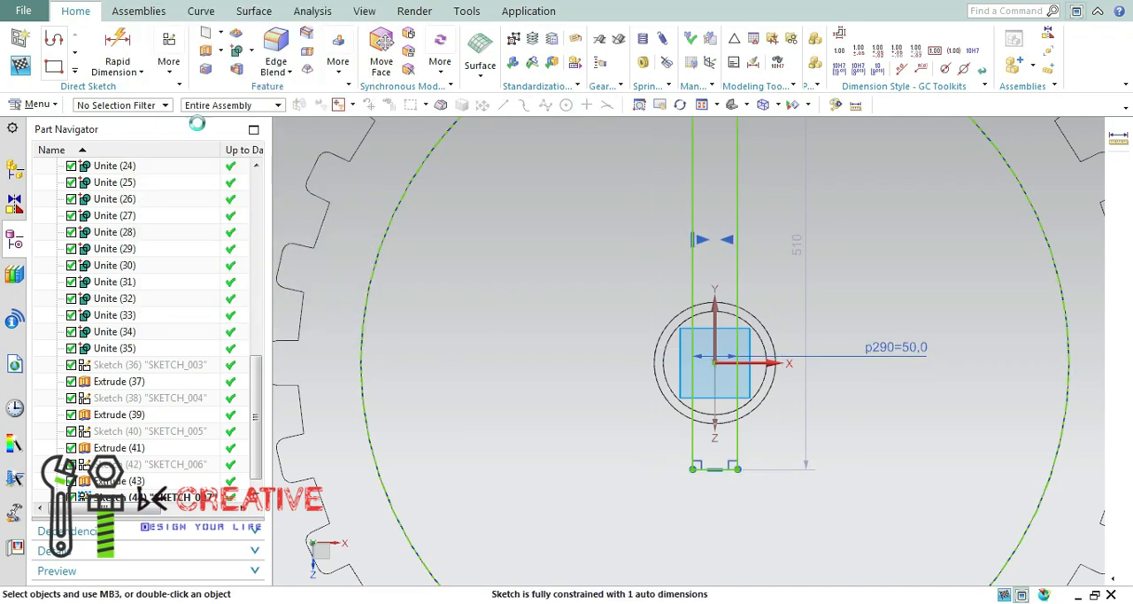
Project the hub tube's outer circular edge into the sketch.
click(74, 70)
click(135, 198)
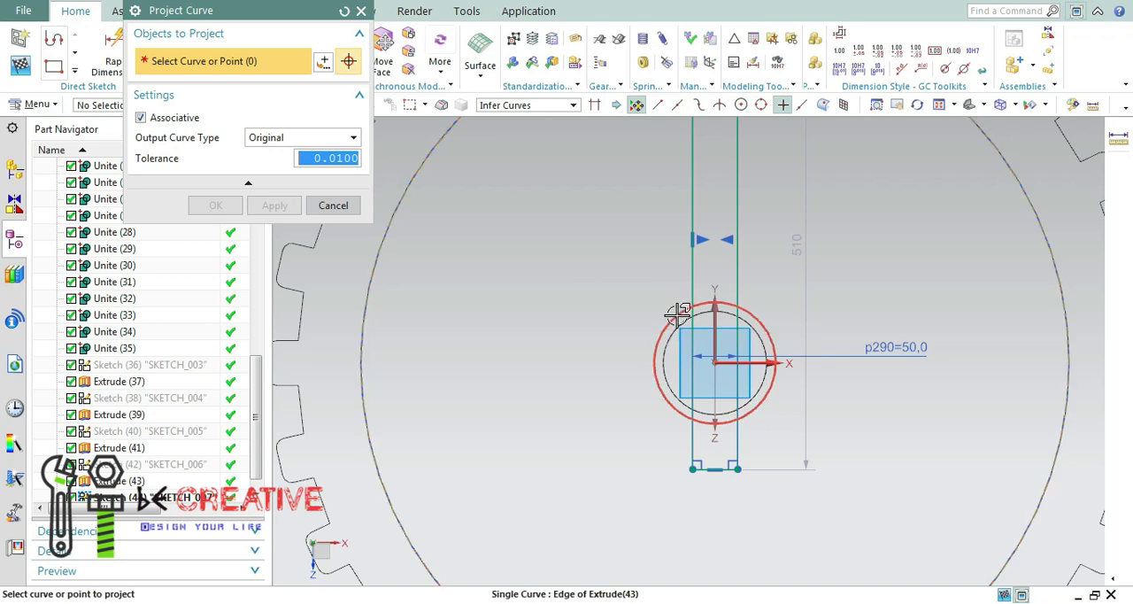
click(679, 318)
click(217, 206)
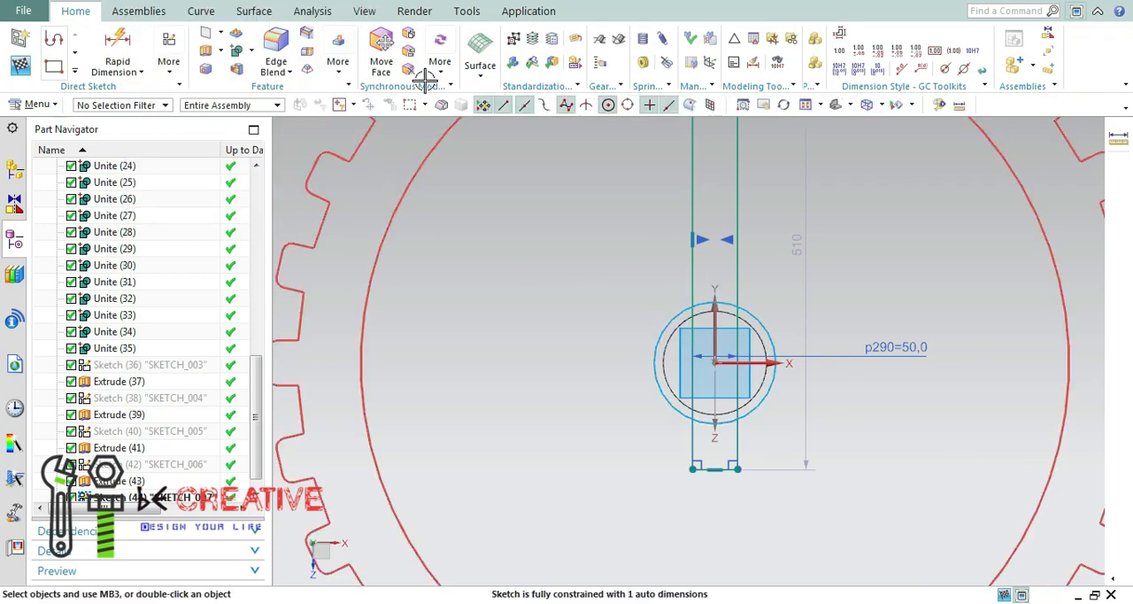
Trim away the parts of the rectangle inside and below the hub circle with Quick Trim.
click(805, 105)
scroll(706, 139, up, 3)
scroll(760, 373, down, 3)
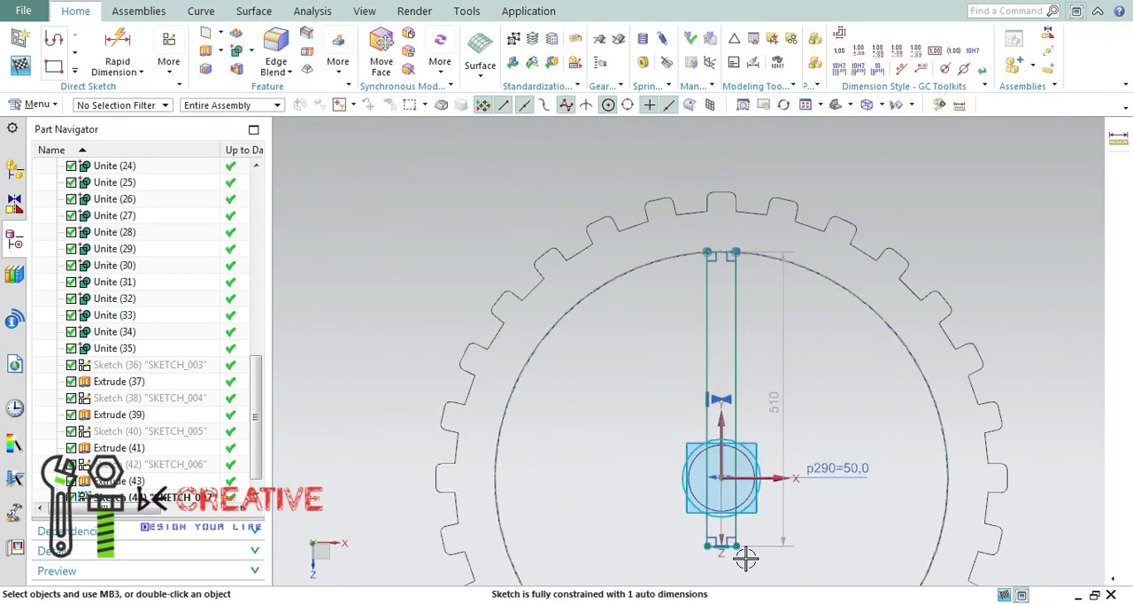
scroll(747, 533, up, 4)
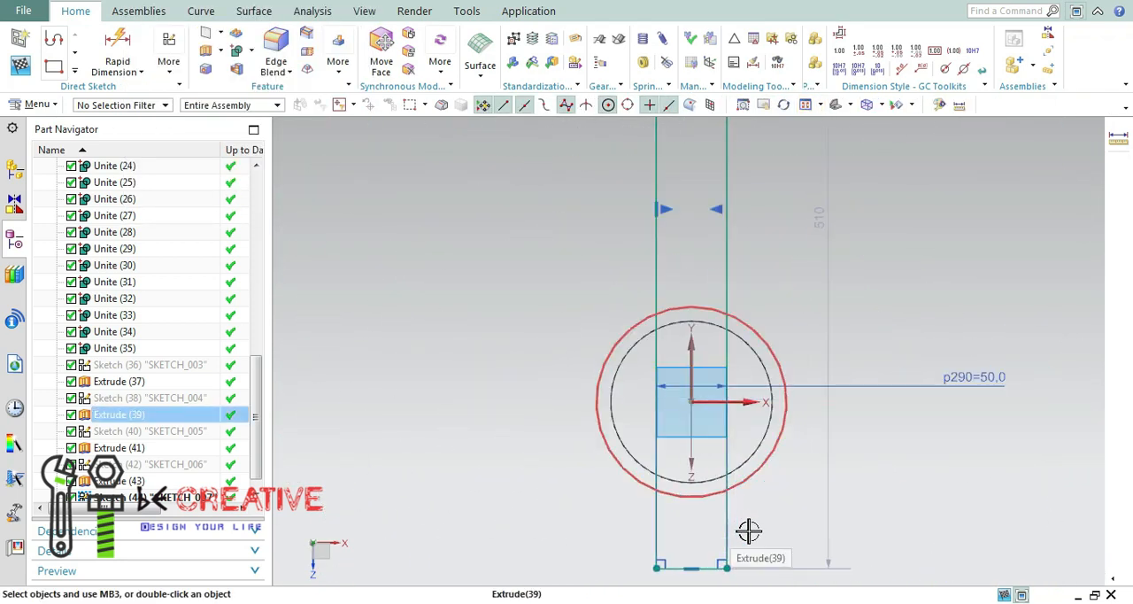
click(75, 74)
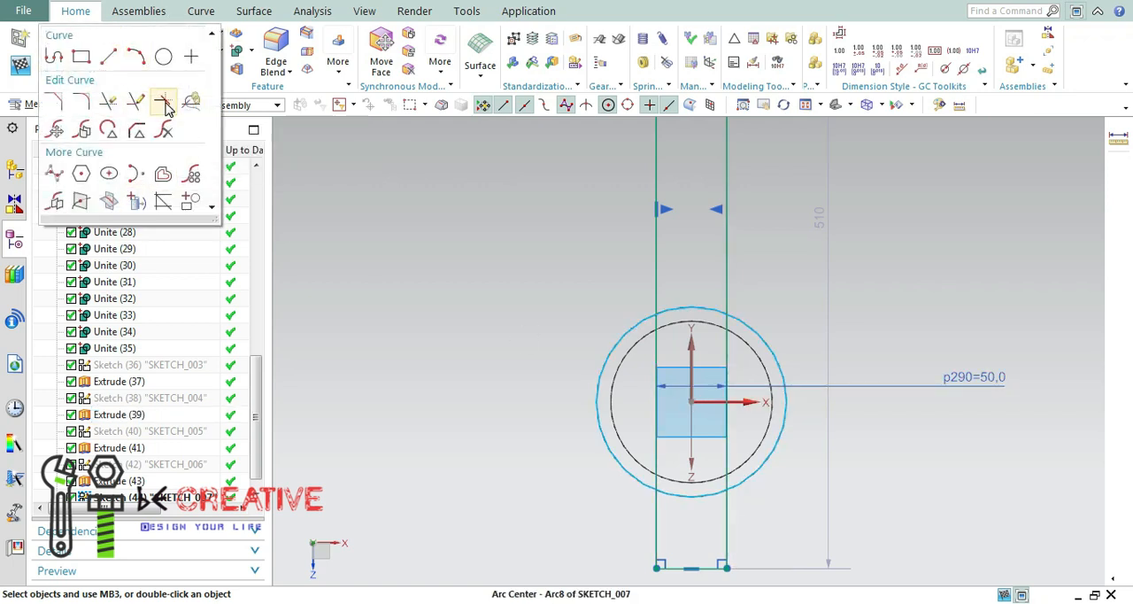
click(108, 101)
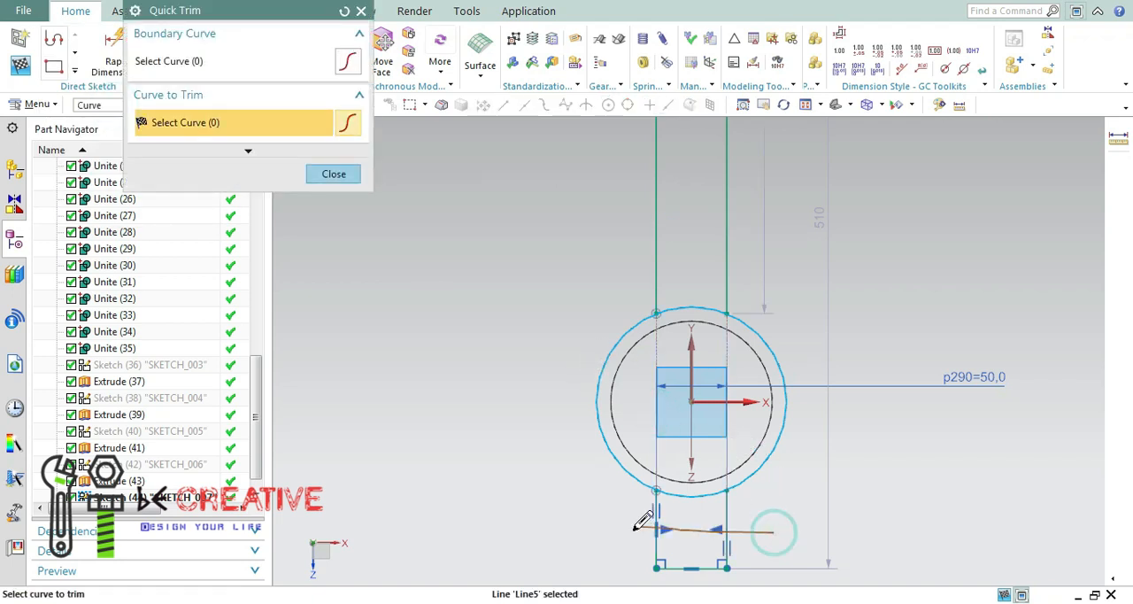
click(704, 530)
click(704, 569)
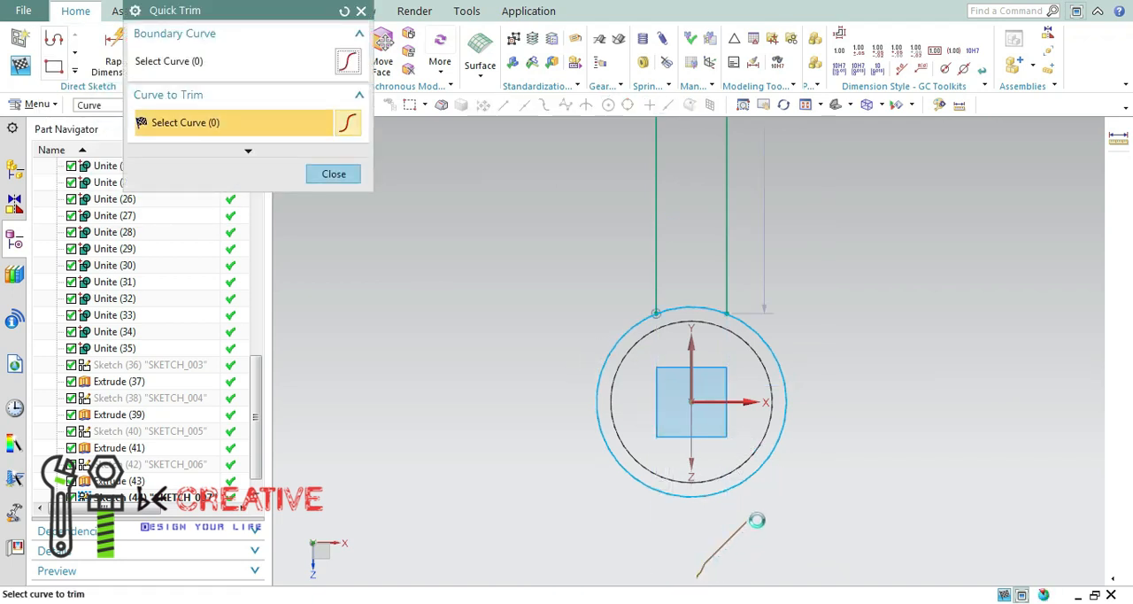
scroll(713, 190, up, 6)
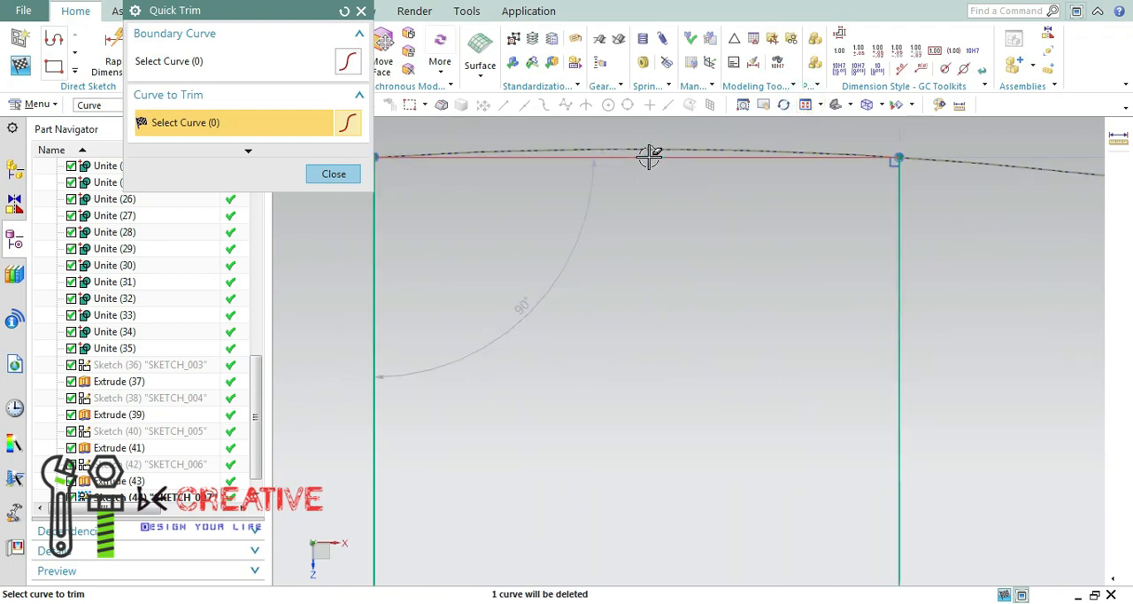
click(333, 174)
Convert the recess circle from a reference curve back to an active sketch curve.
right_click(533, 157)
click(497, 173)
right_click(319, 163)
click(382, 147)
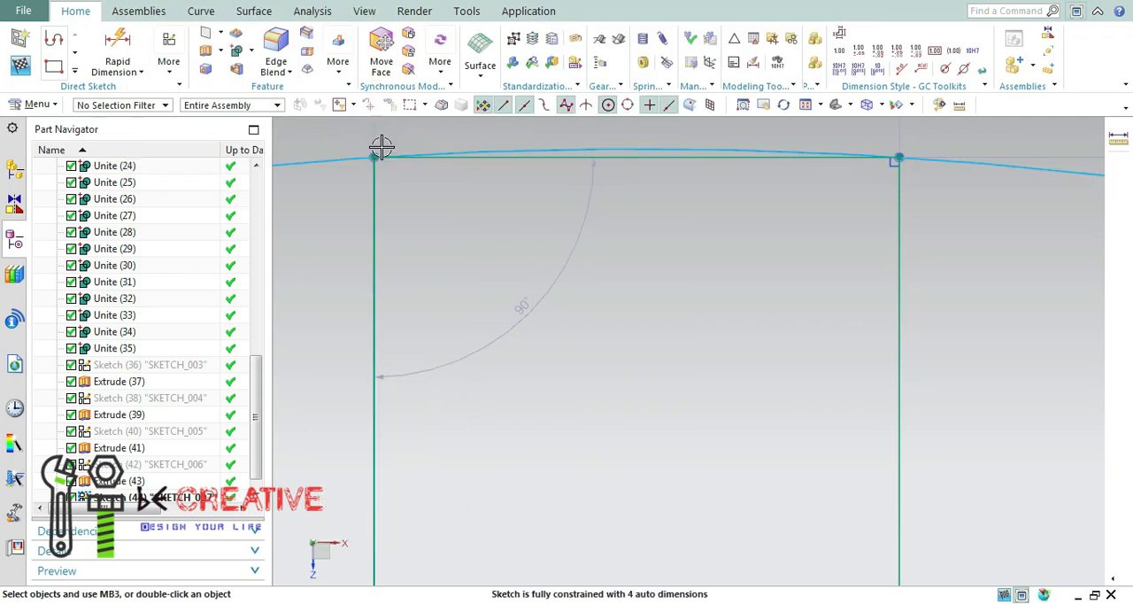
Trim away the rectangle's straight upper line between its two long sides, leaving the recess circle's arc.
click(74, 71)
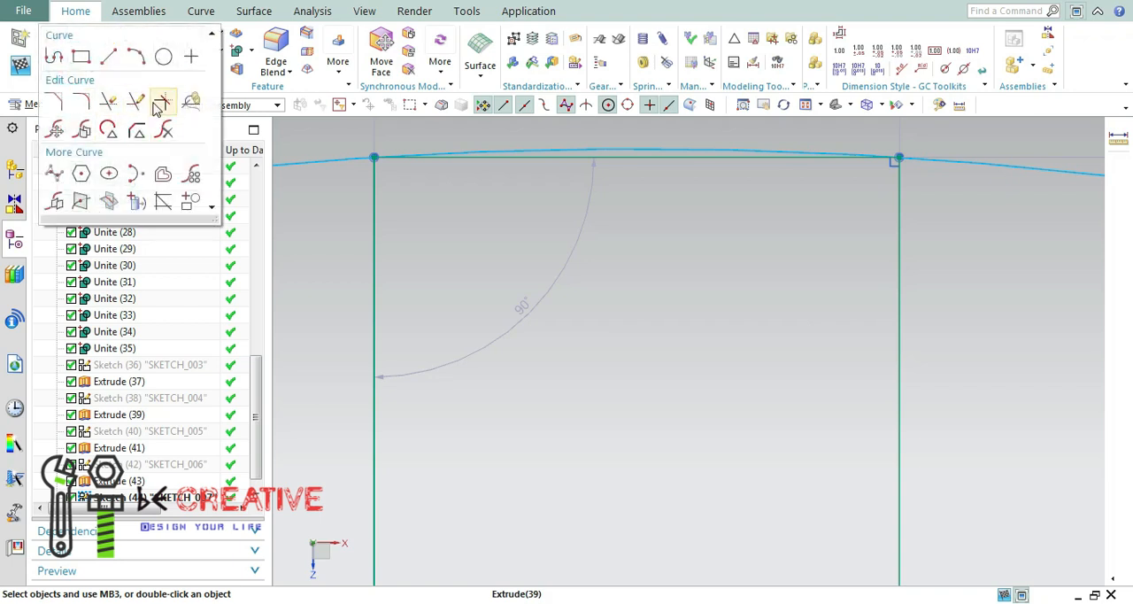
click(164, 102)
drag(704, 156, 705, 152)
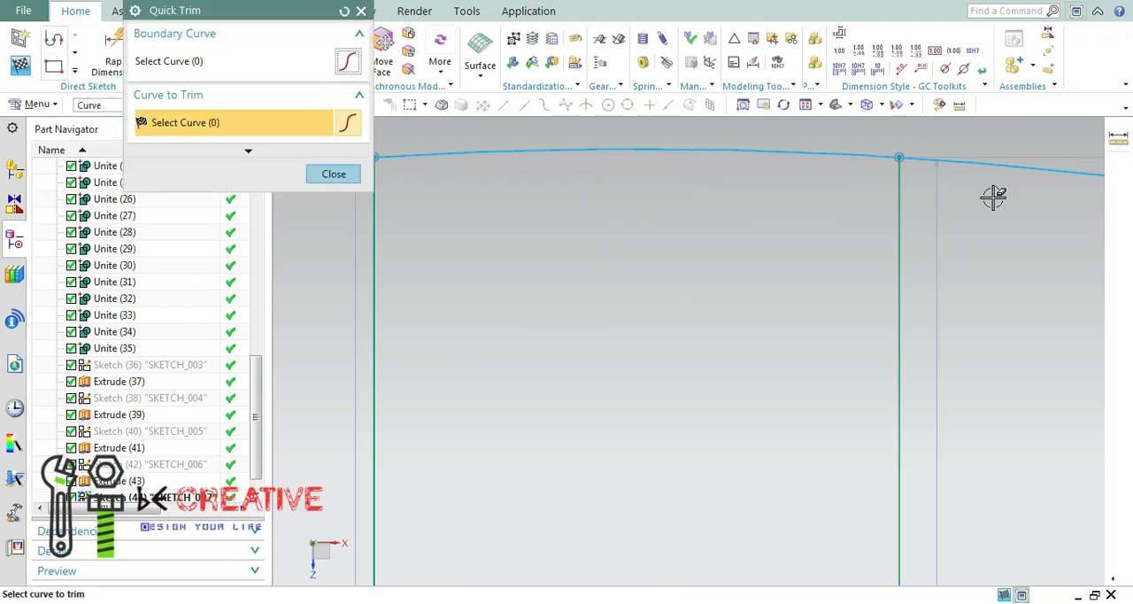
Close Quick Trim, finish the spoke sketch and return the wheel to a shaded display.
drag(300, 21, 107, 97)
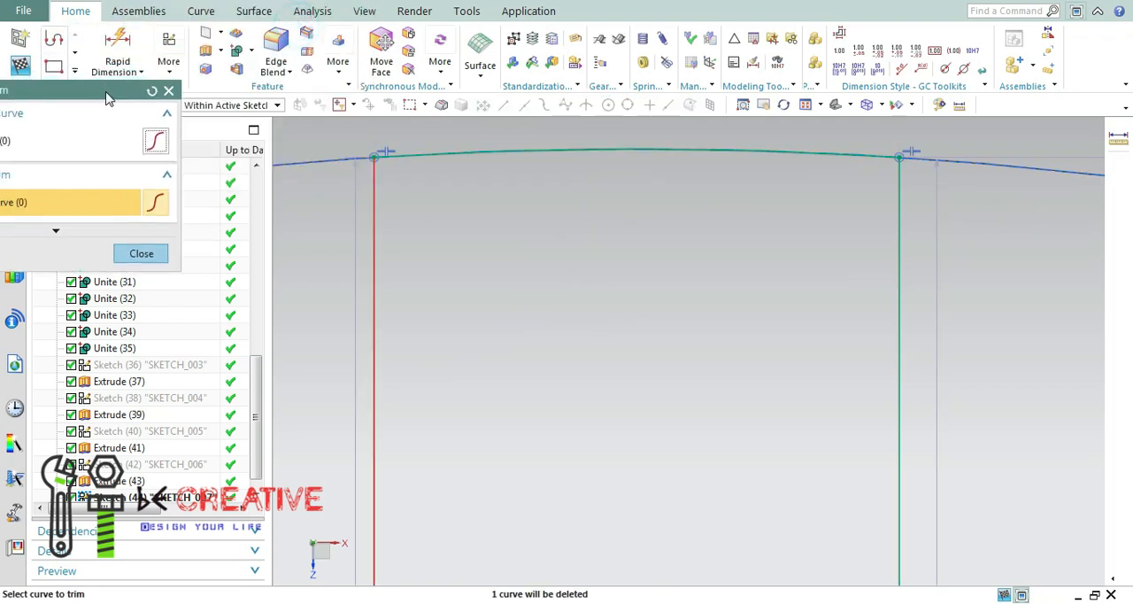
click(836, 105)
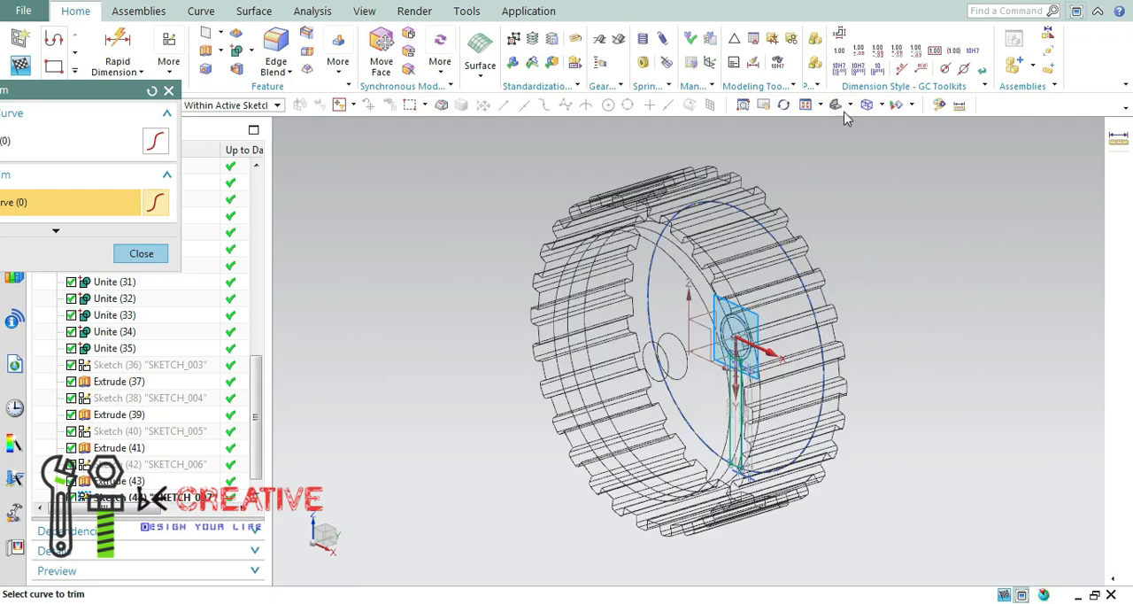
click(168, 91)
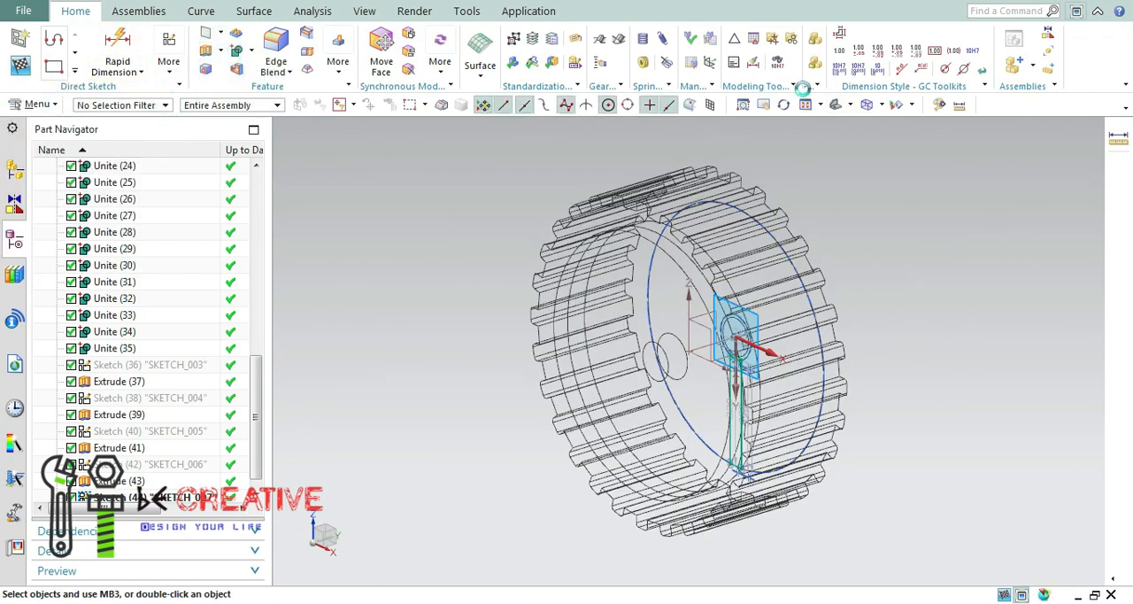
click(1002, 105)
click(1022, 124)
Extrude the spoke profile from 0 to -230 mm and unite it with the wheel body.
middle_drag(916, 304, 821, 299)
middle_drag(318, 416, 438, 430)
click(107, 585)
middle_drag(361, 417, 381, 440)
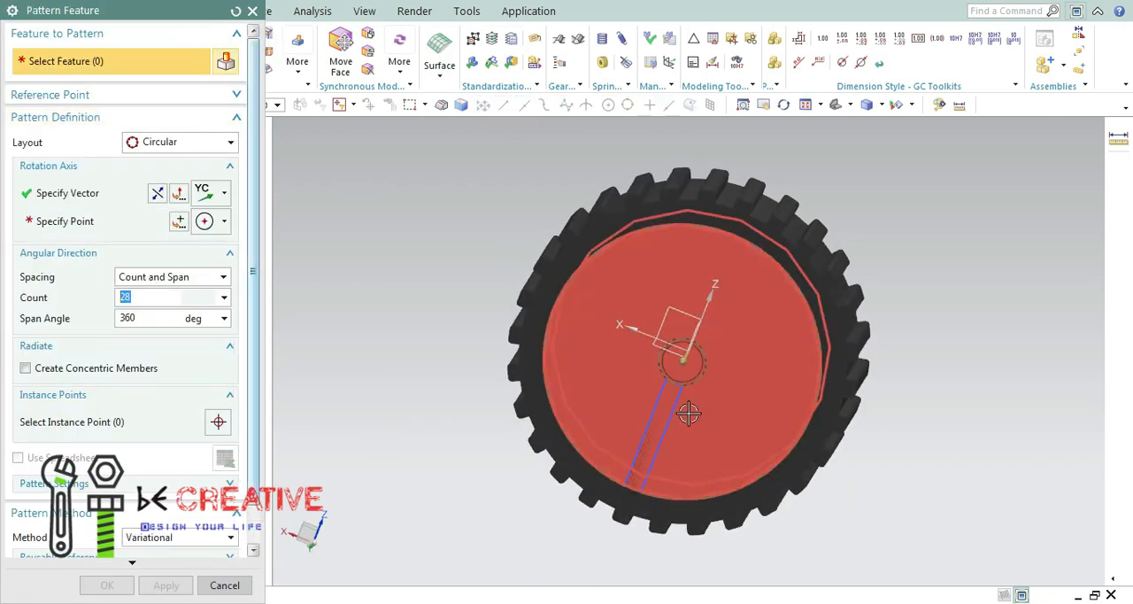
drag(189, 13, 599, 3)
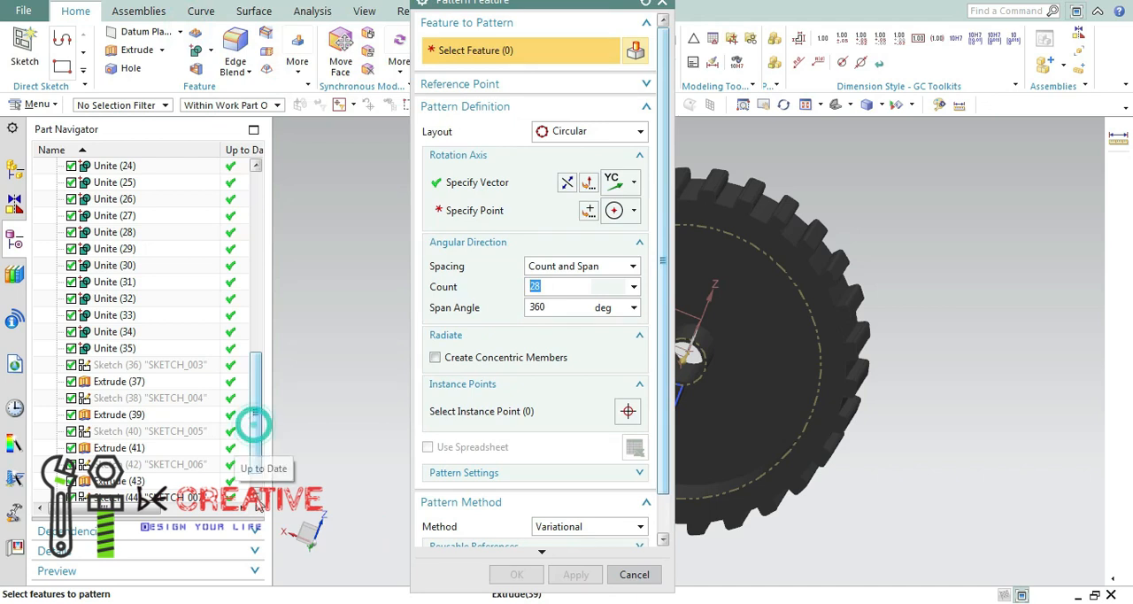
drag(256, 500, 255, 517)
click(138, 478)
drag(539, 13, 446, 34)
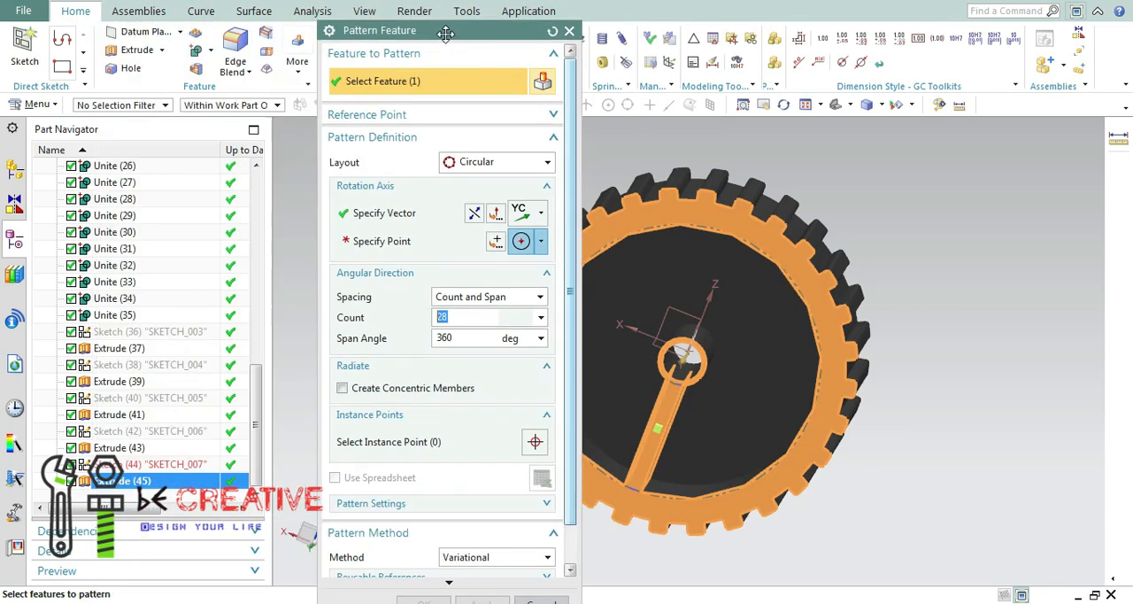
click(569, 31)
Edit the spoke extrusion's parameters and set its Boolean option to None.
right_click(139, 481)
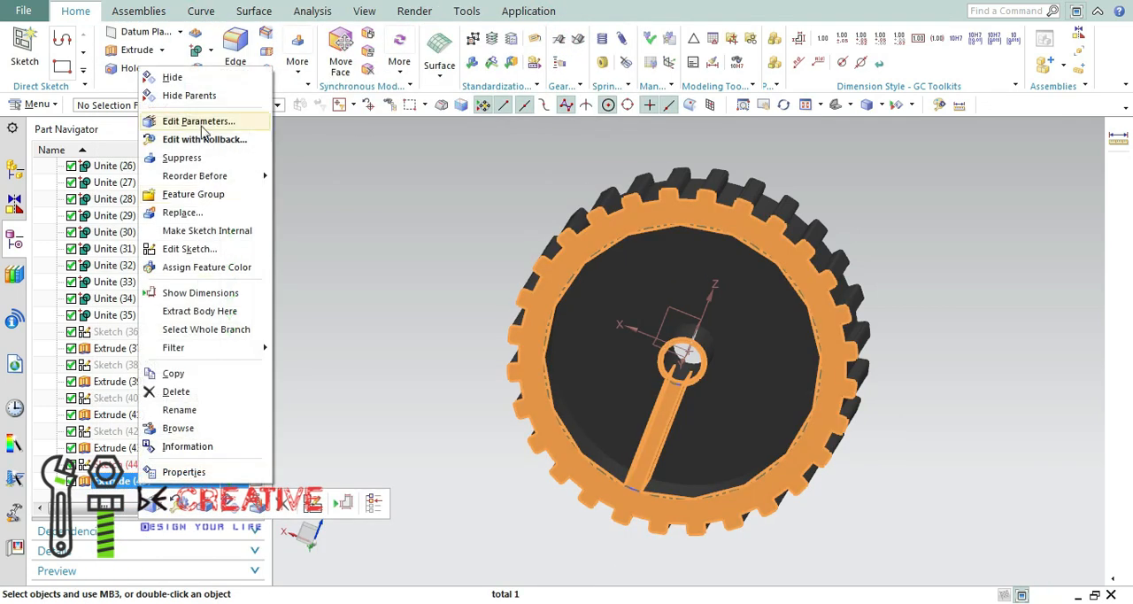
click(198, 123)
click(522, 326)
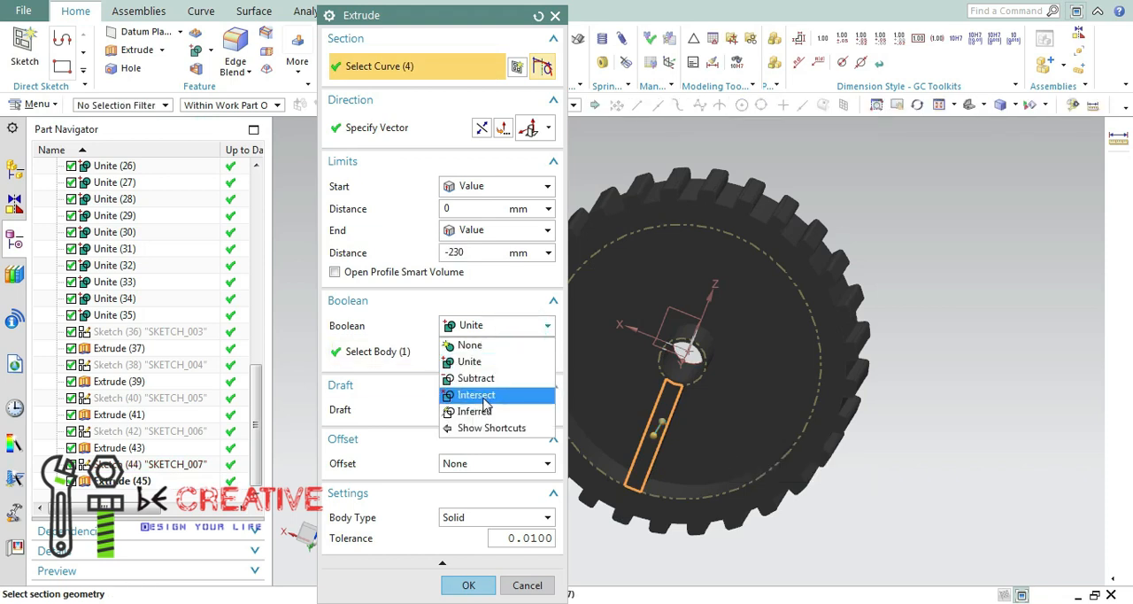
click(470, 345)
click(453, 551)
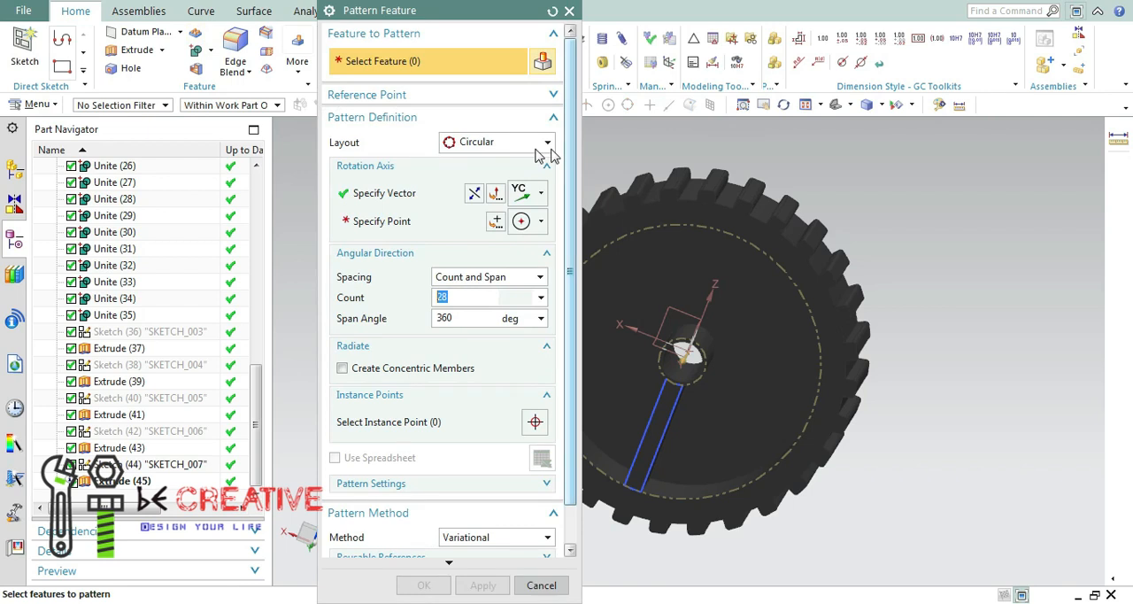
Pattern the spoke extrusion circularly about YC through the wheel's centre, with a count of 3 over 360 degrees.
click(131, 482)
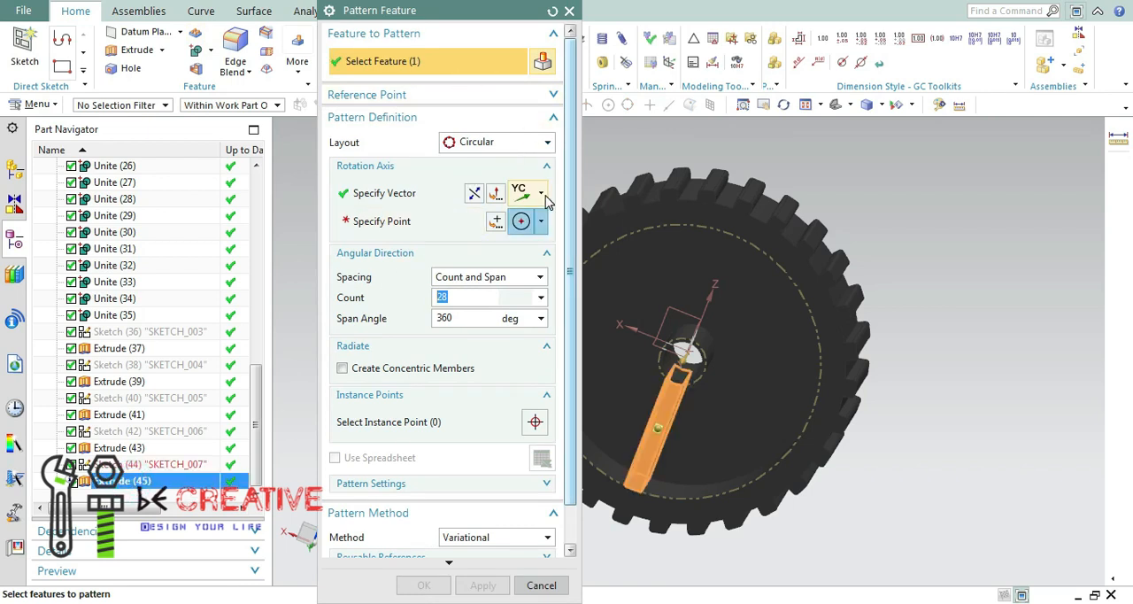
click(447, 223)
click(763, 252)
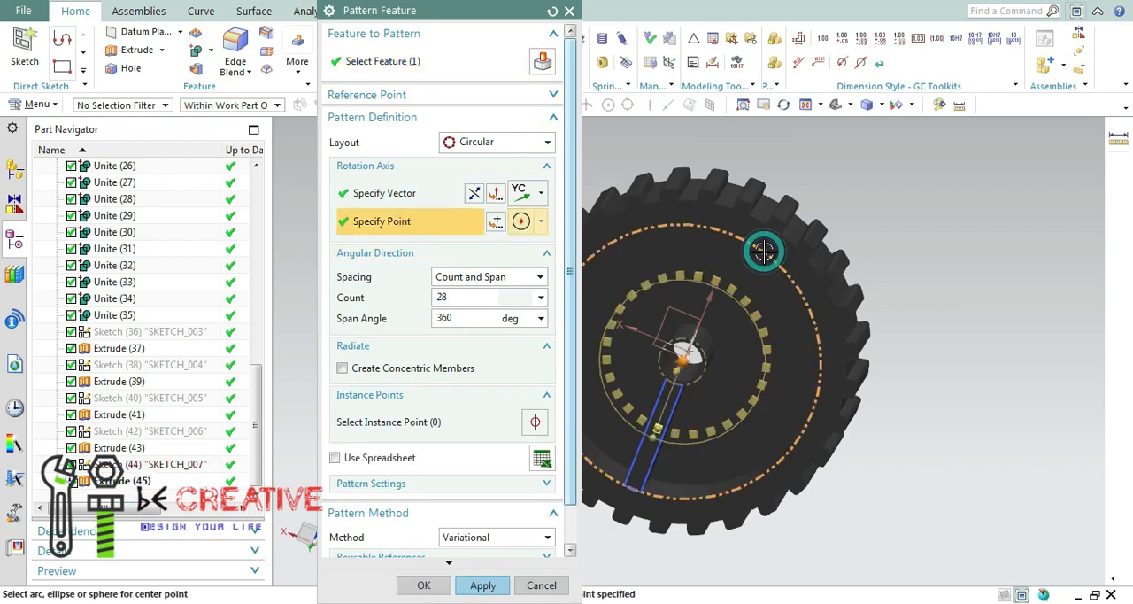
click(481, 584)
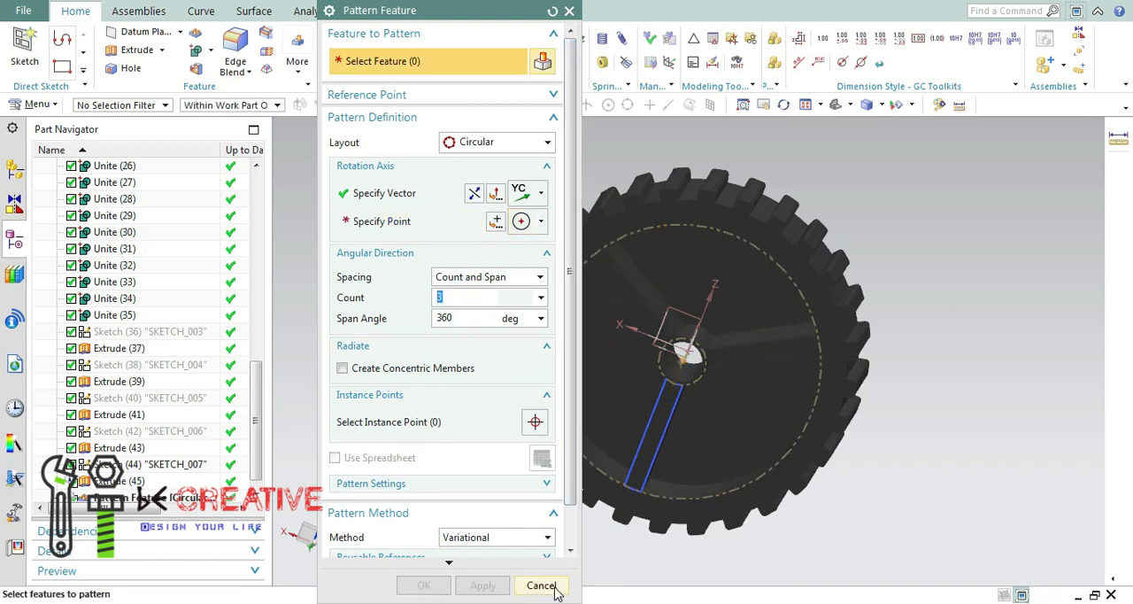
click(541, 585)
Unite each of the three spoke bodies with the wheel body.
click(196, 50)
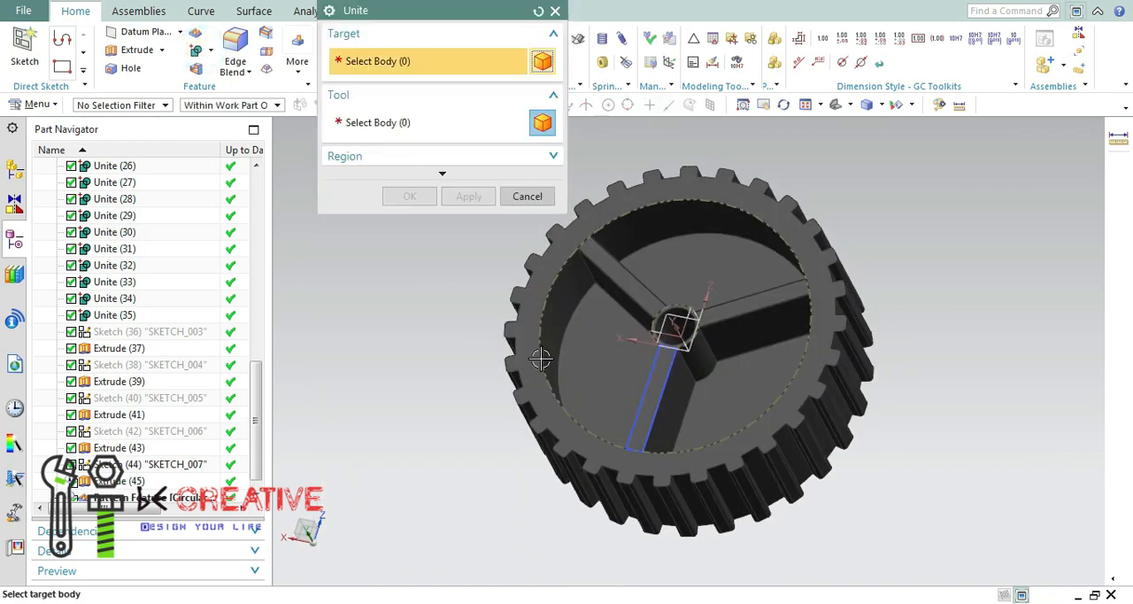
click(655, 398)
click(733, 392)
click(458, 195)
click(671, 281)
click(673, 279)
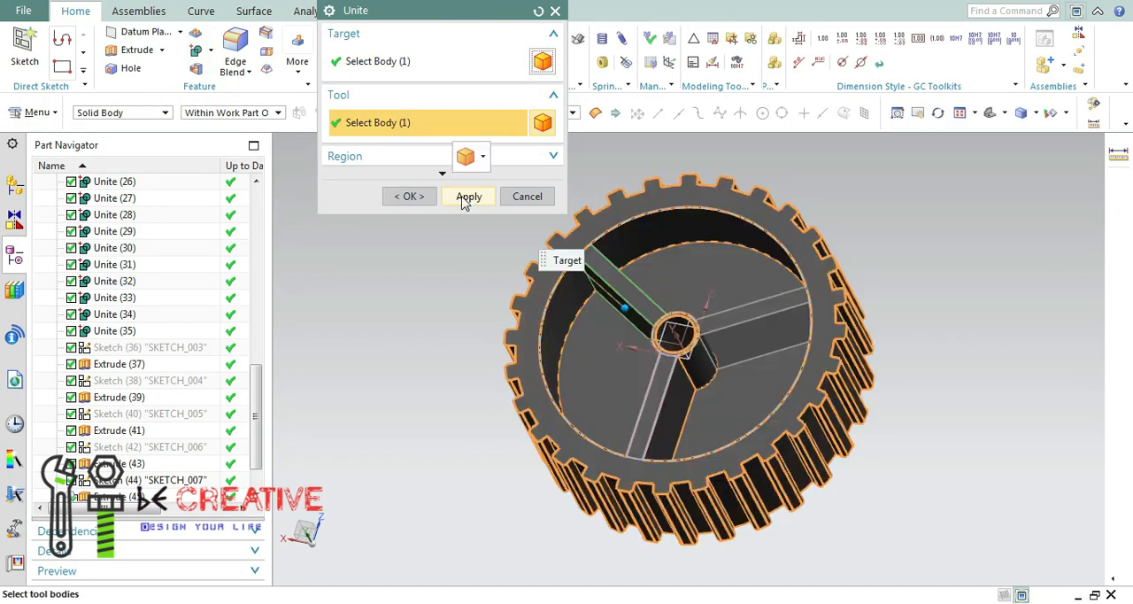
click(719, 271)
click(754, 306)
click(476, 199)
middle_drag(718, 217, 783, 213)
click(524, 194)
key(ctrl+j)
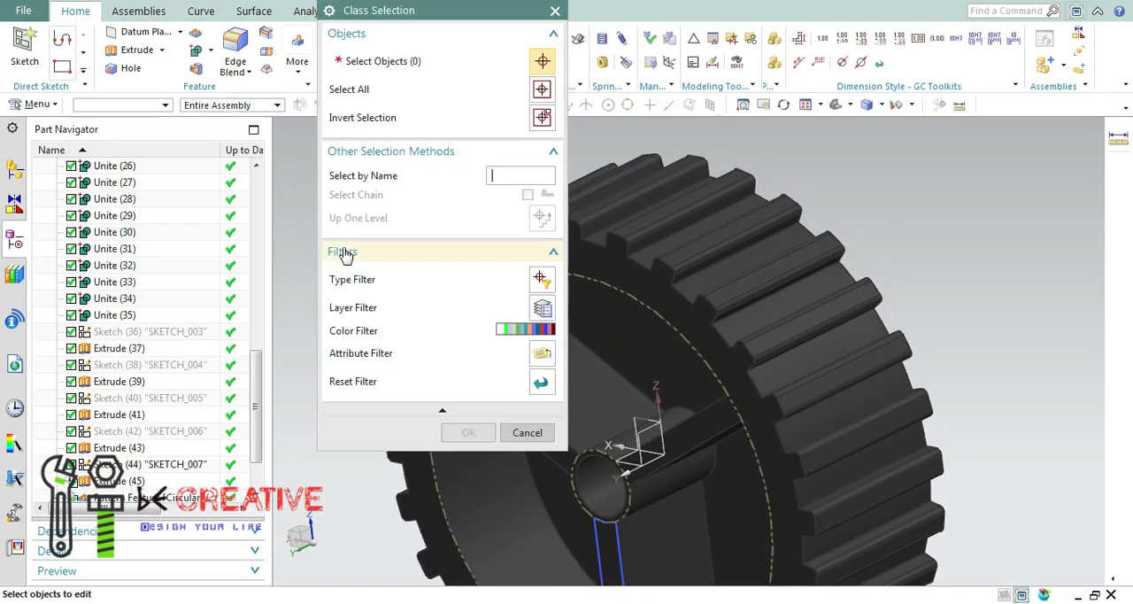
click(511, 329)
click(405, 119)
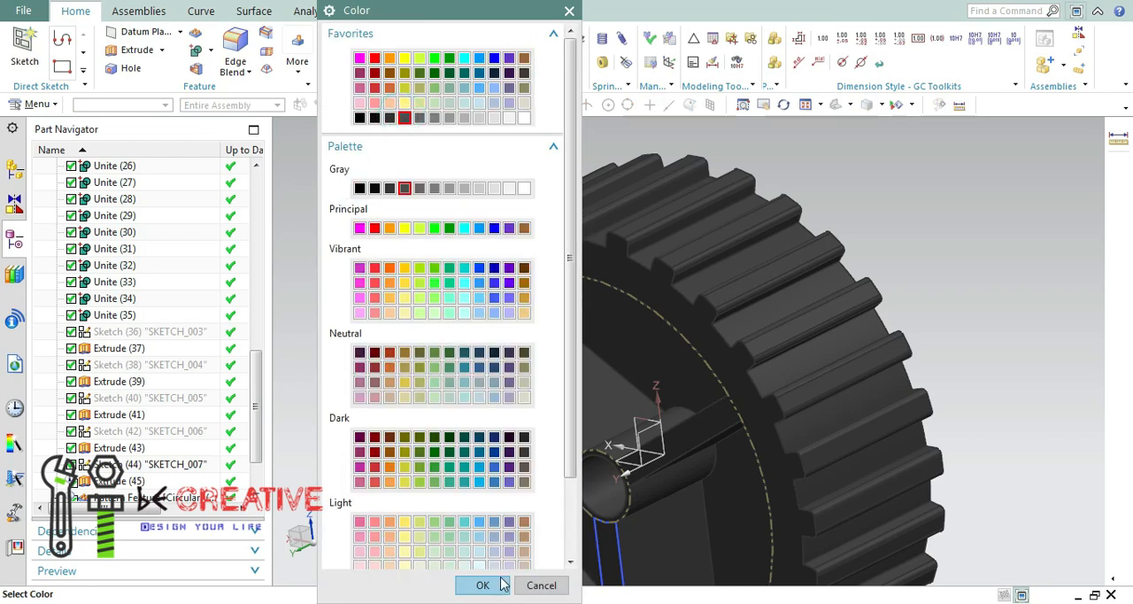
click(478, 584)
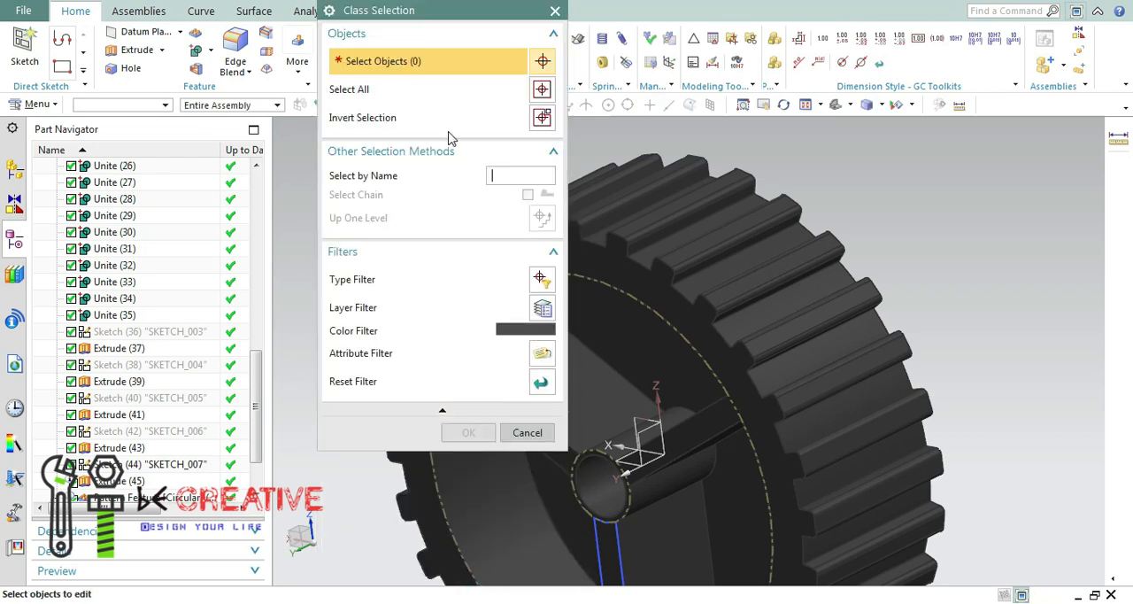
click(535, 433)
Select the wheel body for display editing, set the colour filter to dark gray, and accept its object display settings.
key(ctrl+j)
click(688, 372)
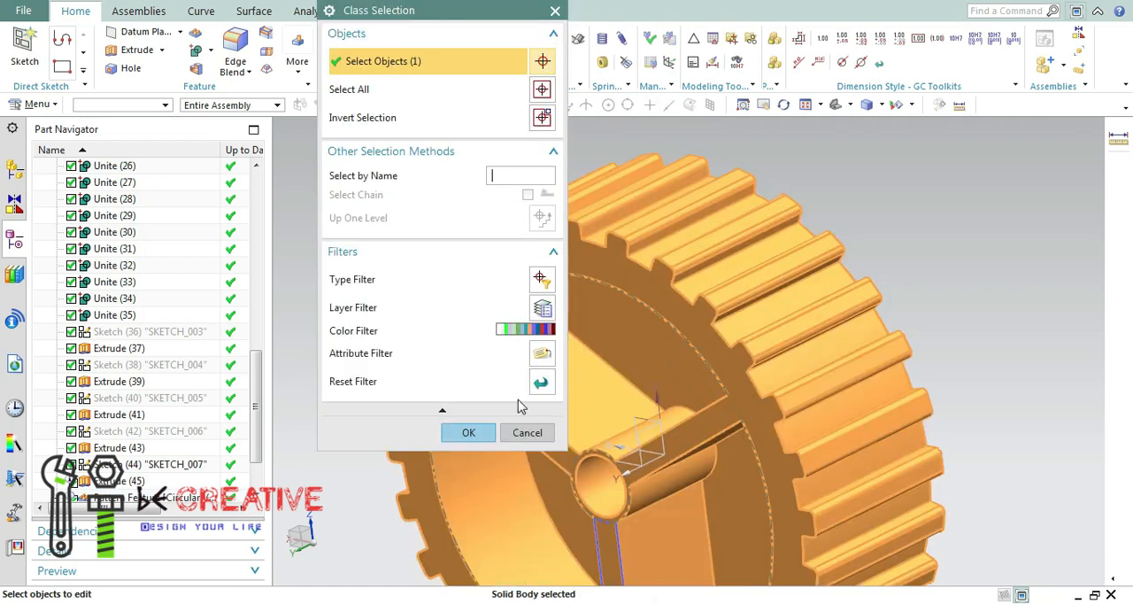
click(525, 331)
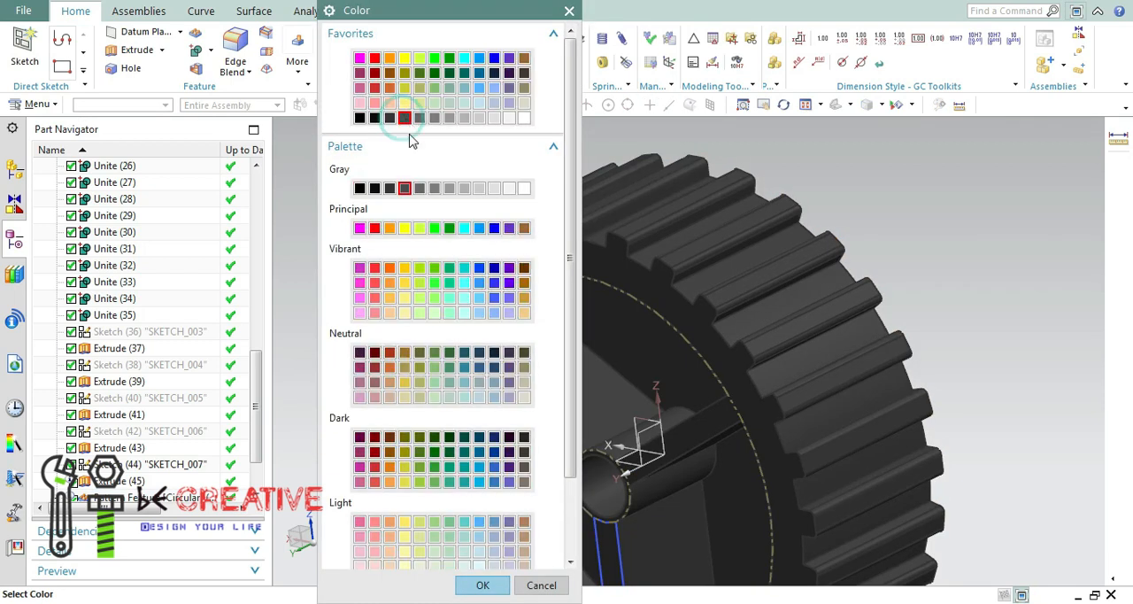
click(483, 583)
click(469, 433)
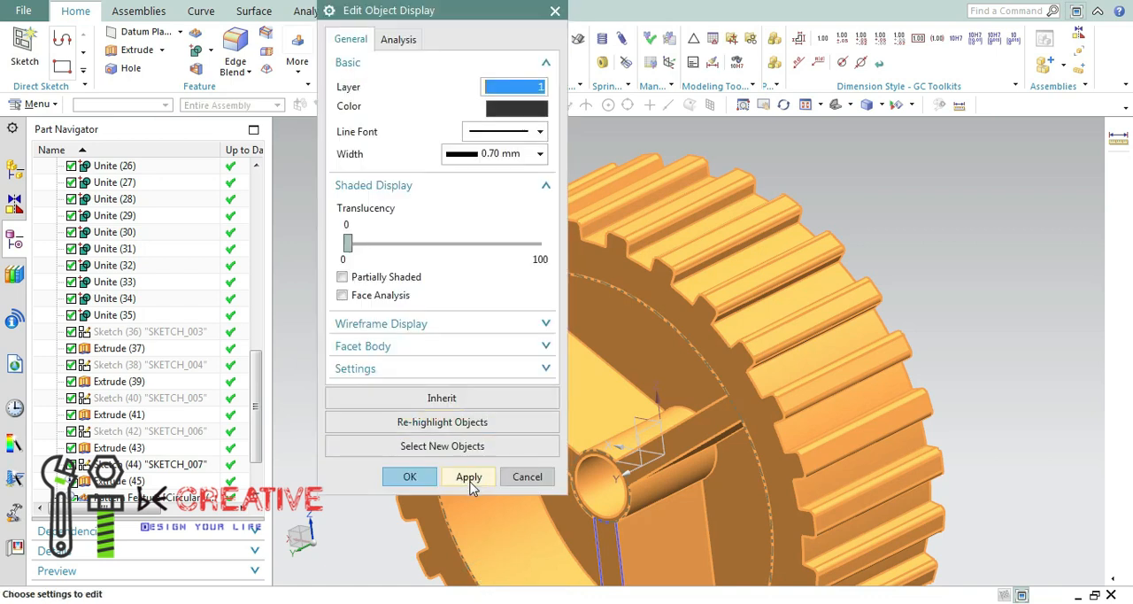
click(410, 476)
Hide all sketches in the wheel part with Show and Hide.
scroll(902, 193, up, 5)
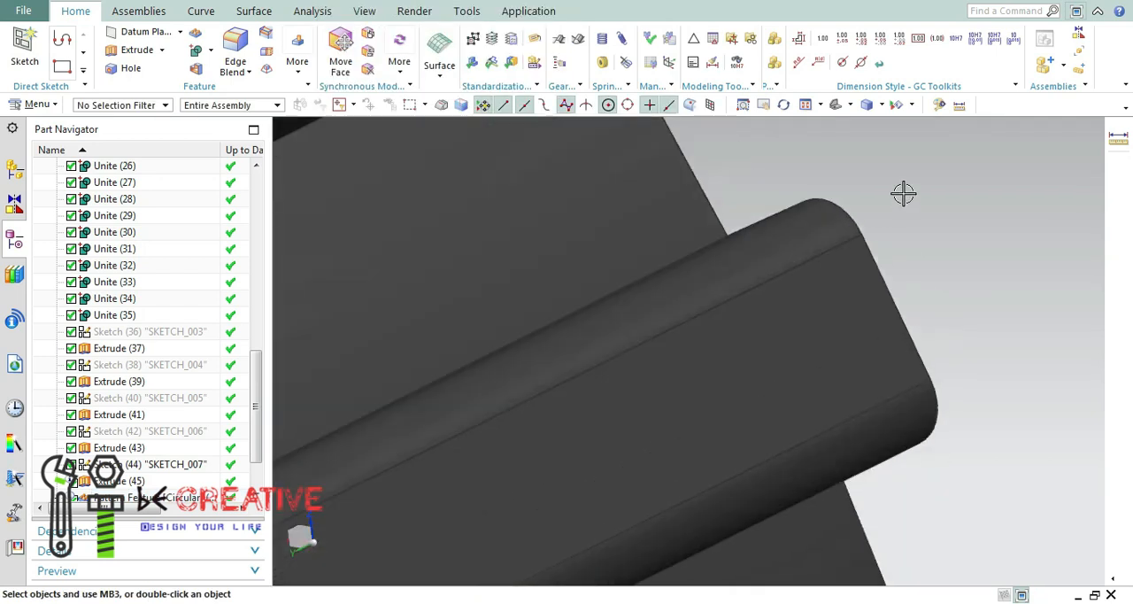
click(912, 105)
click(915, 121)
click(839, 107)
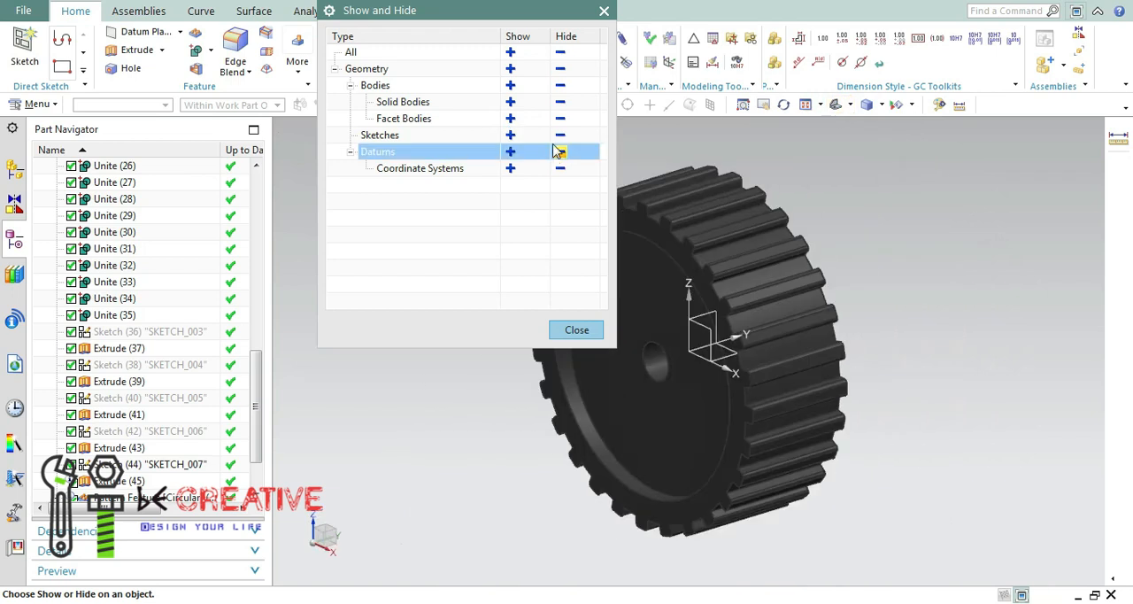
click(560, 135)
click(575, 329)
Start a circular edge blend with a 15 mm radius and select the face outline edges of the three pockets between the spokes.
middle_drag(908, 391, 784, 409)
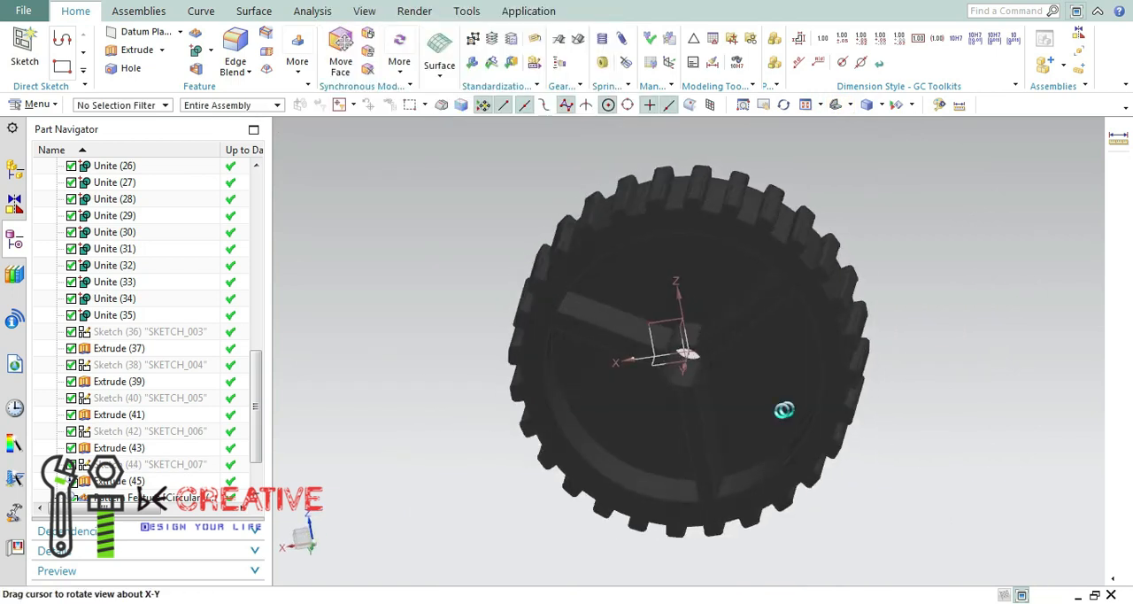
click(236, 51)
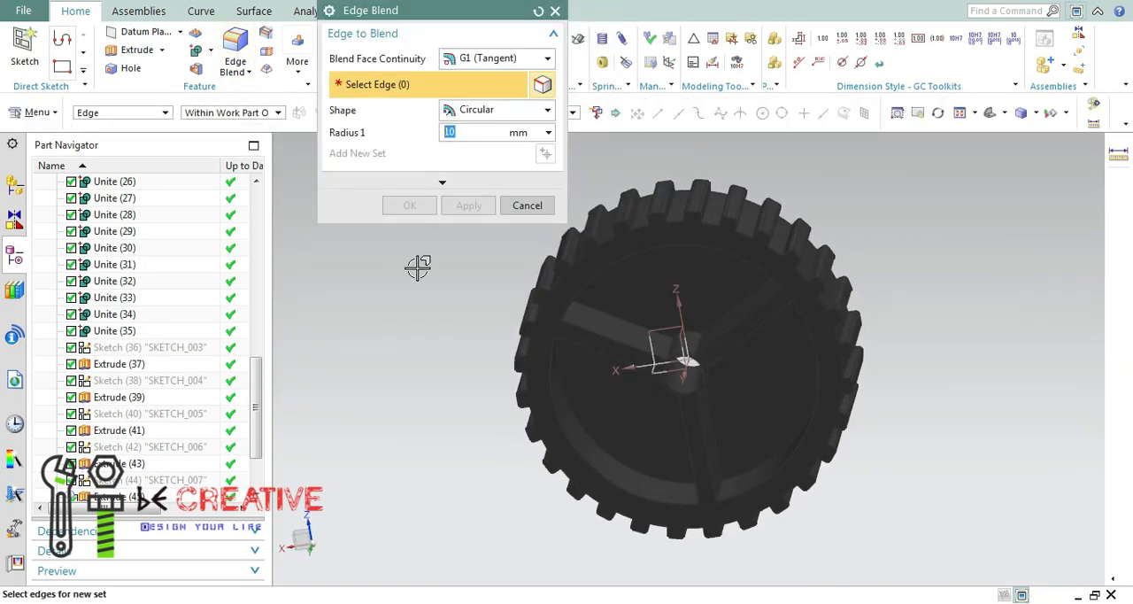
middle_drag(848, 389, 811, 314)
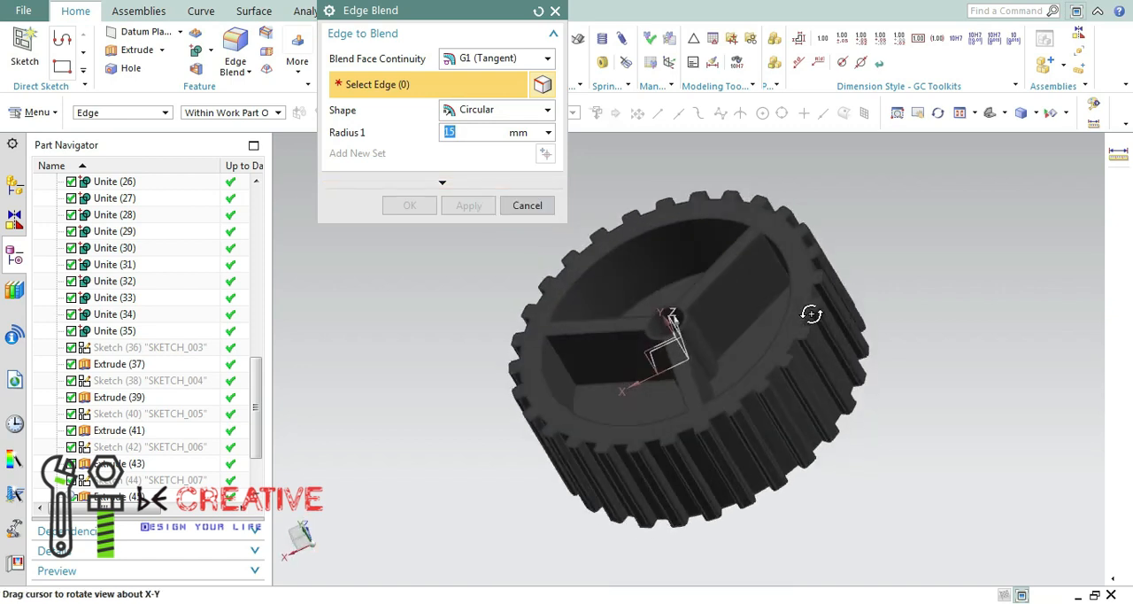
click(653, 225)
click(542, 372)
click(607, 331)
click(718, 389)
click(724, 267)
middle_drag(724, 269, 726, 358)
click(738, 326)
click(641, 350)
mouse_move(688, 480)
middle_down()
mouse_move(699, 483)
mouse_move(689, 482)
middle_up()
click(692, 488)
click(678, 460)
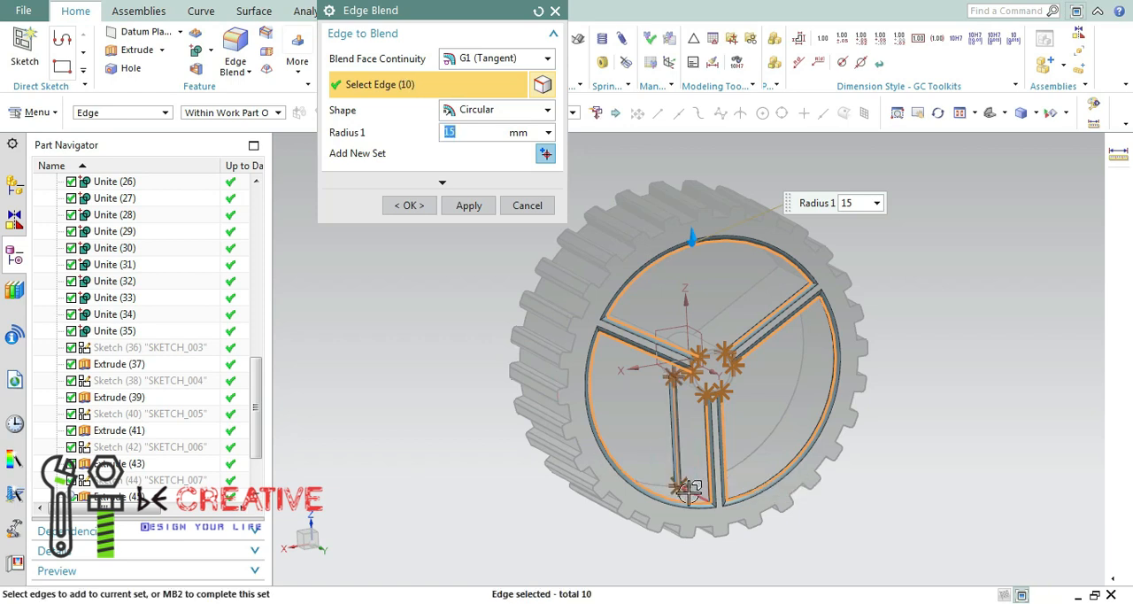
Add the depth edges where the spokes meet the rim and the pocket floor edges to the blend selection.
click(691, 492)
middle_drag(761, 476, 716, 496)
click(730, 478)
click(734, 430)
middle_drag(777, 445, 784, 422)
click(845, 385)
middle_drag(845, 385, 802, 337)
click(768, 375)
click(762, 371)
middle_drag(762, 372, 691, 377)
middle_drag(759, 348, 676, 356)
click(658, 314)
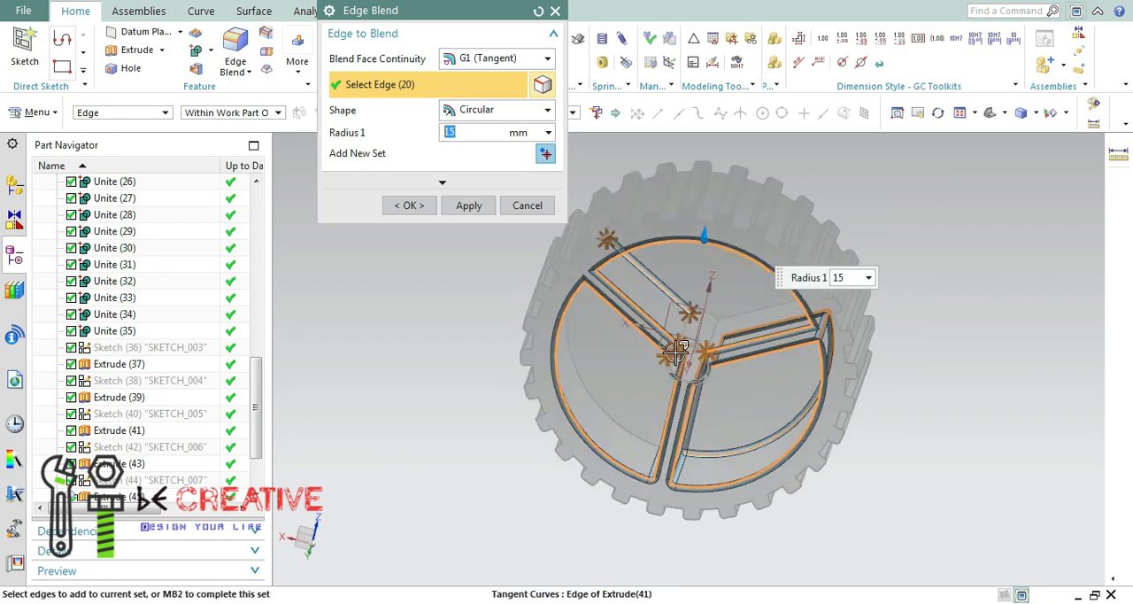
Add the edges where the spokes join the hub tube to the 15 mm blend selection.
scroll(721, 271, up, 5)
click(719, 255)
click(819, 255)
click(823, 255)
middle_drag(822, 255, 982, 186)
click(835, 367)
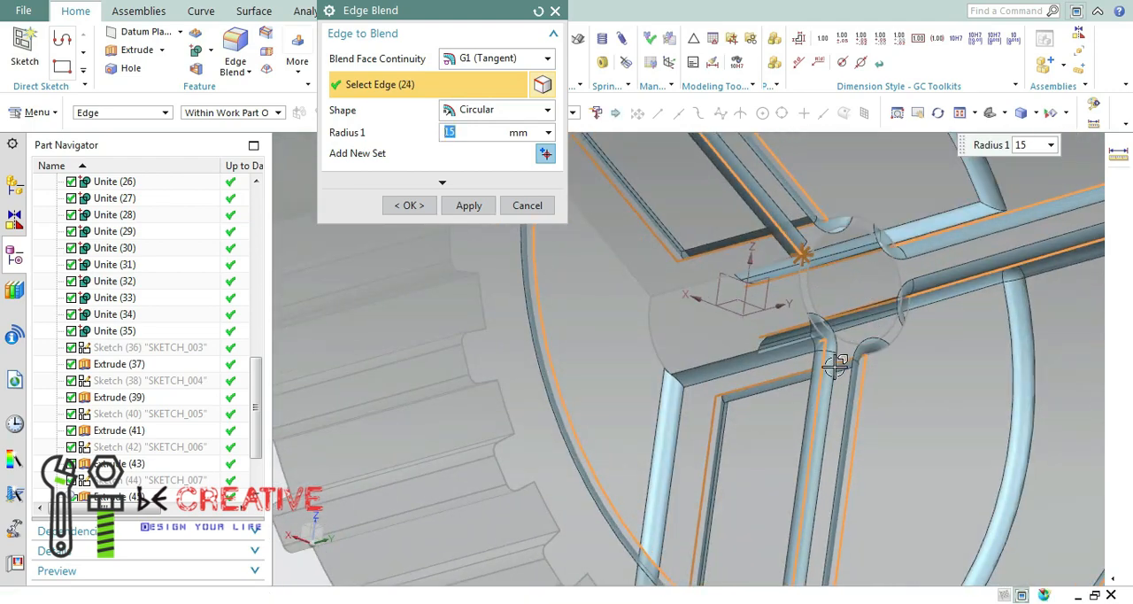
scroll(812, 394, up, 6)
scroll(810, 395, down, 9)
mouse_move(808, 394)
middle_down()
mouse_move(786, 389)
mouse_move(821, 384)
middle_up()
click(682, 299)
click(703, 362)
click(757, 322)
middle_drag(702, 430, 633, 199)
click(580, 407)
Add the remaining pocket edges and the hub tube's arc between two spokes, and try to apply the 15 mm blend.
middle_drag(659, 345, 632, 467)
click(752, 203)
middle_drag(799, 266, 929, 186)
click(936, 183)
middle_drag(945, 254, 873, 304)
scroll(761, 314, down, 5)
middle_drag(771, 308, 751, 354)
click(727, 414)
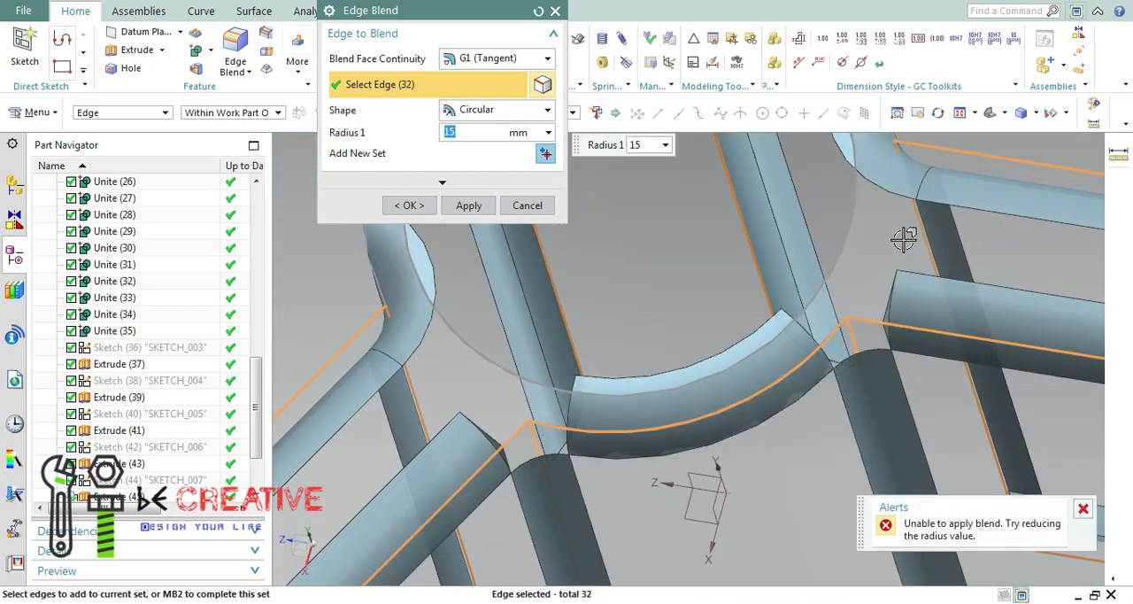
click(469, 206)
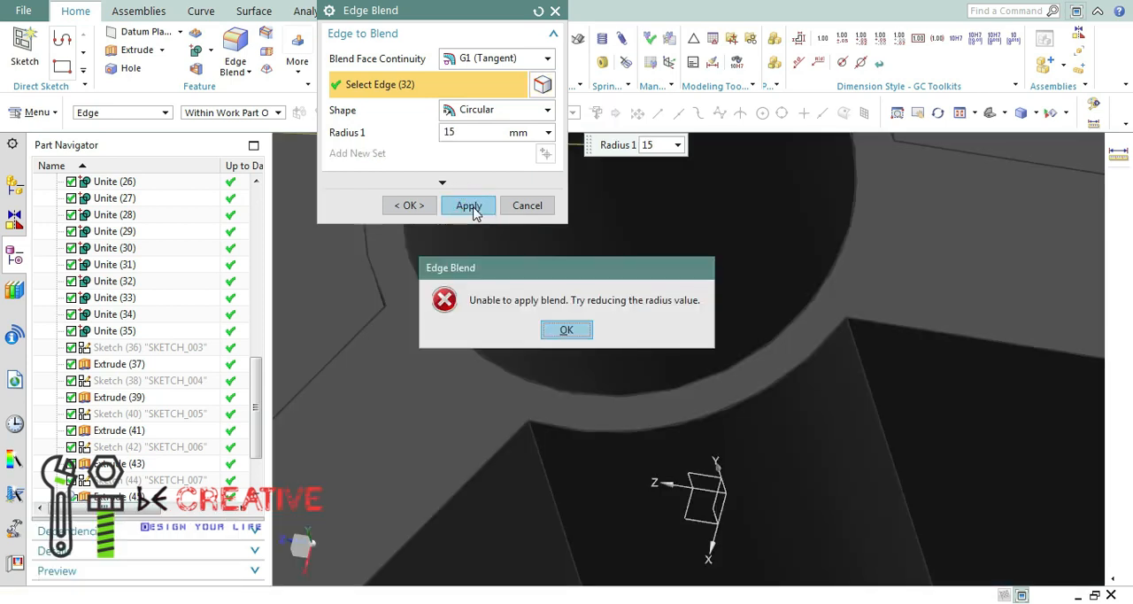
click(576, 327)
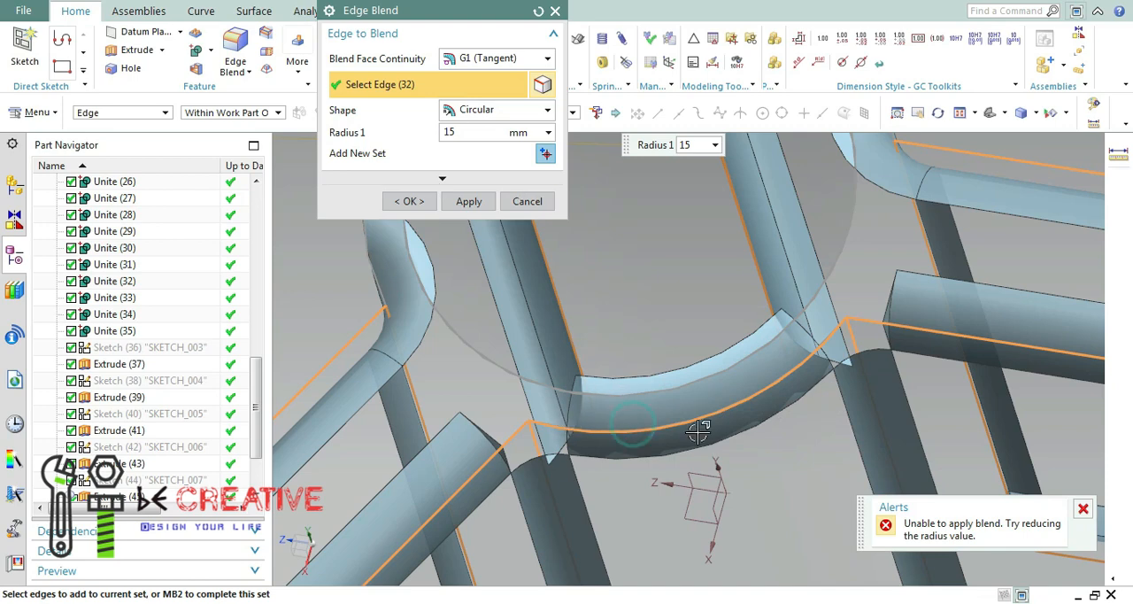
Deselect the hub tube's arc edge between two spokes and apply the 15 mm edge blend to the remaining edges.
scroll(705, 397, up, 2)
scroll(737, 358, down, 7)
middle_drag(752, 374, 841, 354)
scroll(851, 354, up, 4)
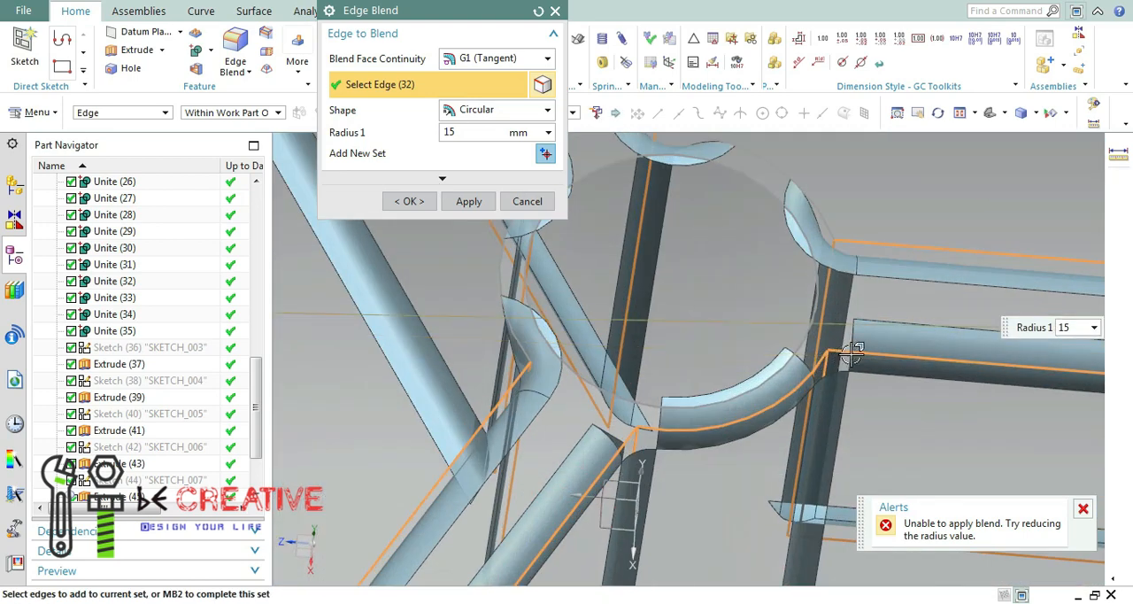
click(1084, 509)
mouse_move(587, 384)
middle_down()
mouse_move(544, 389)
mouse_move(581, 404)
mouse_move(577, 387)
middle_up()
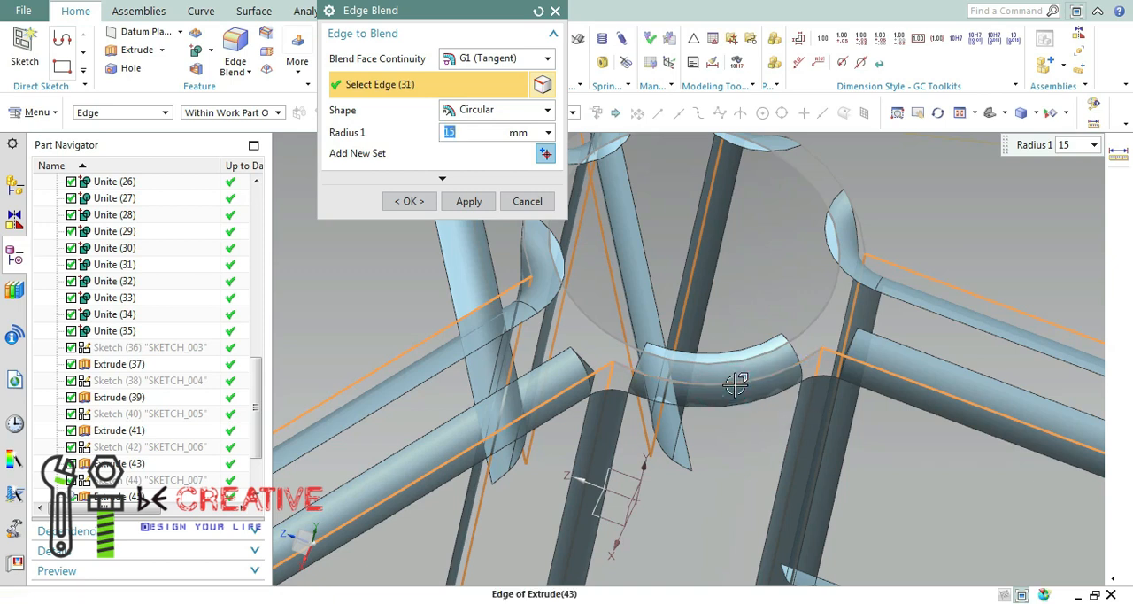
shift+click(739, 383)
click(469, 203)
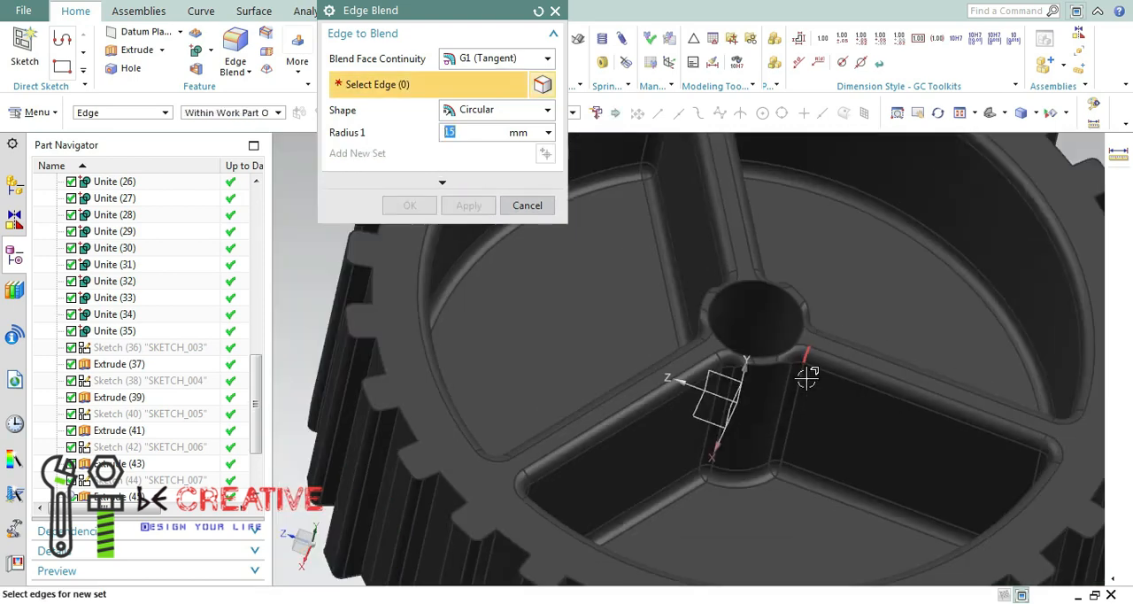
scroll(808, 378, down, 3)
middle_drag(808, 378, 566, 292)
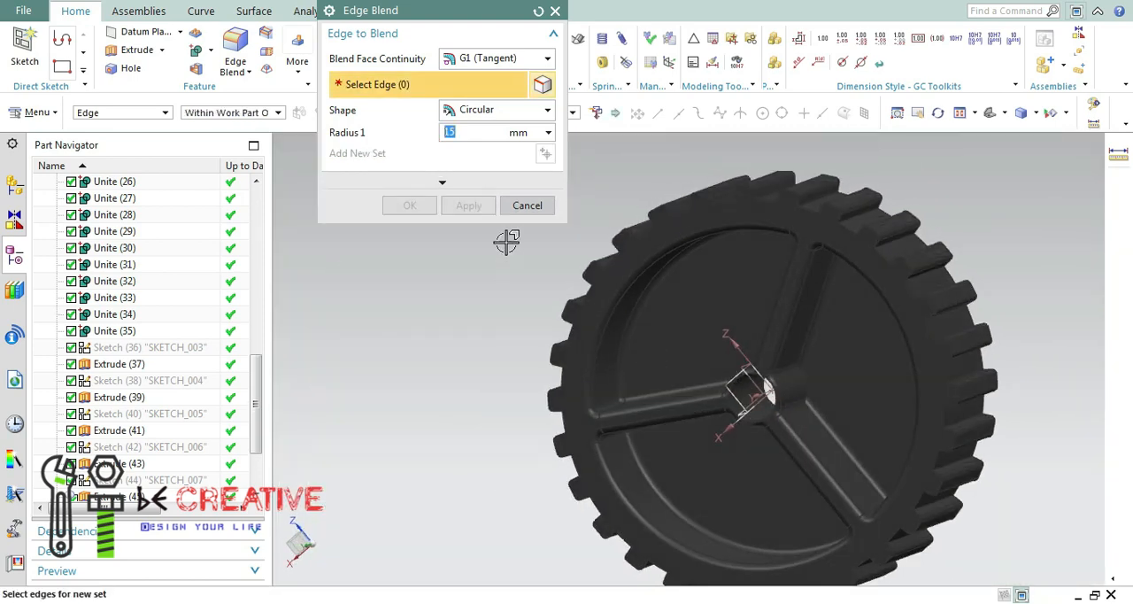
Apply a 15 mm edge blend to the circular recess edges and the center hole's edge on the wheel's spokeless side.
click(525, 207)
middle_drag(981, 125, 903, 177)
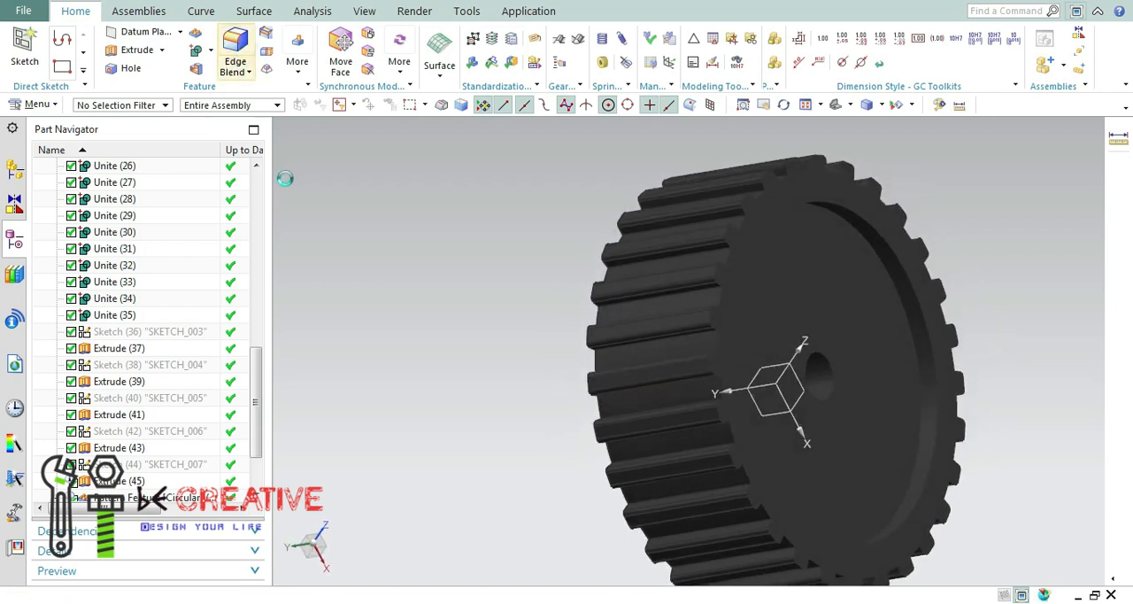
click(899, 314)
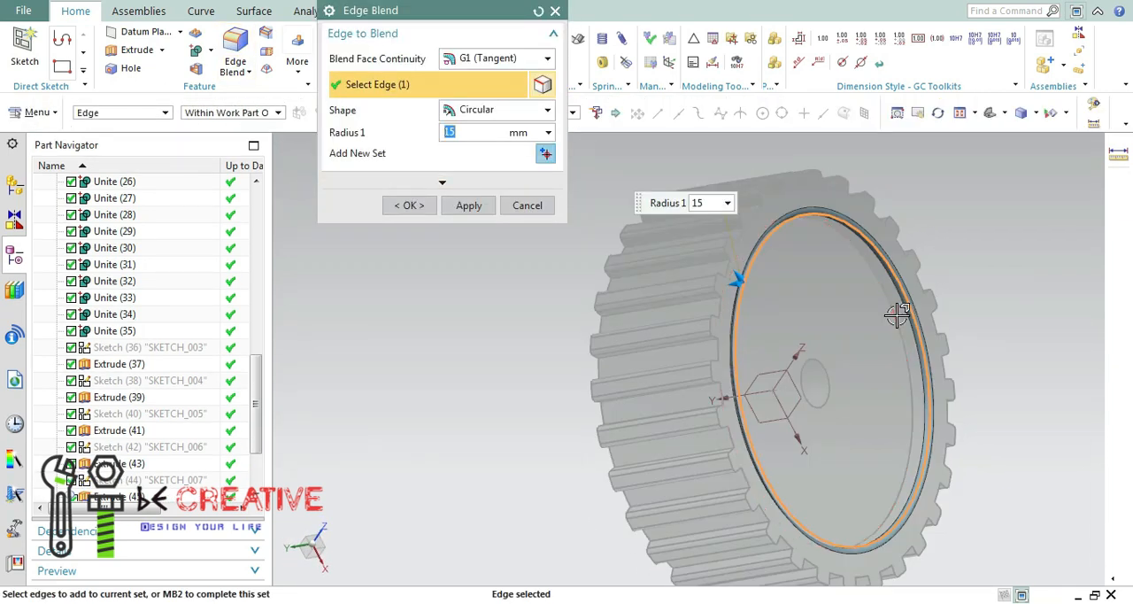
click(900, 313)
click(832, 390)
middle_drag(664, 372, 673, 292)
click(468, 204)
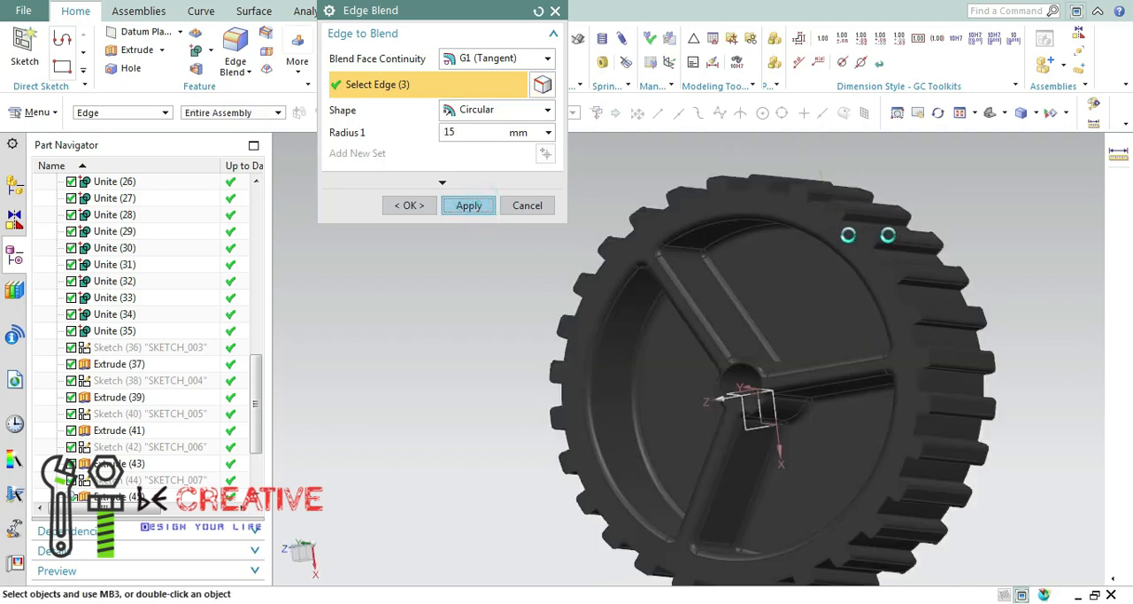
scroll(439, 260, up, 5)
click(536, 206)
Fit the whole wheel in the view and hide the datum coordinate system at its center.
scroll(992, 200, down, 10)
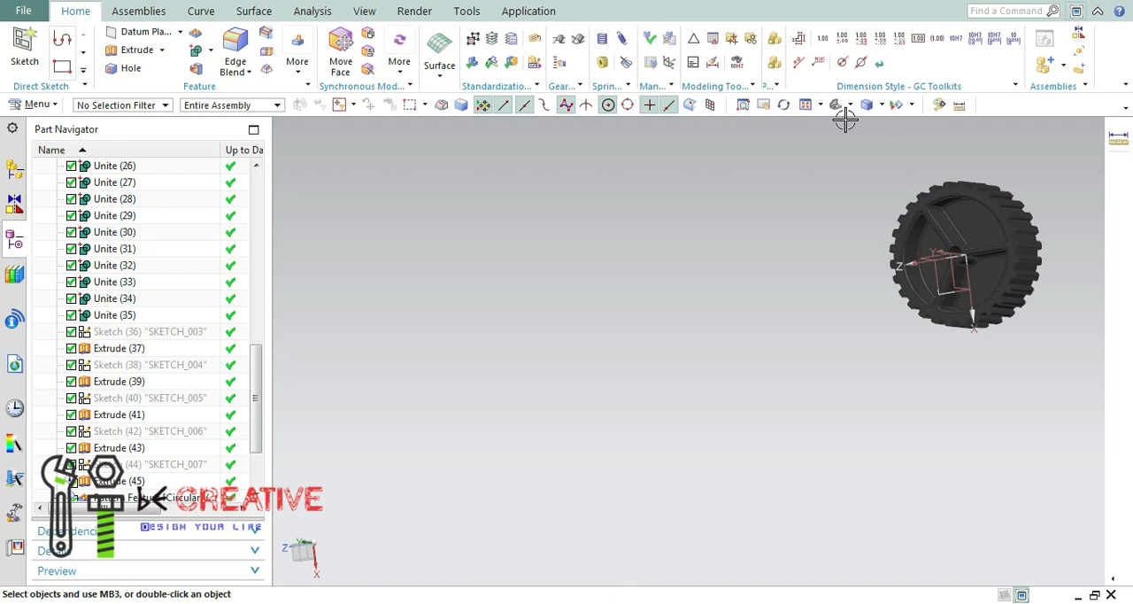
middle_drag(845, 119, 984, 242)
key(ctrl+f)
click(914, 104)
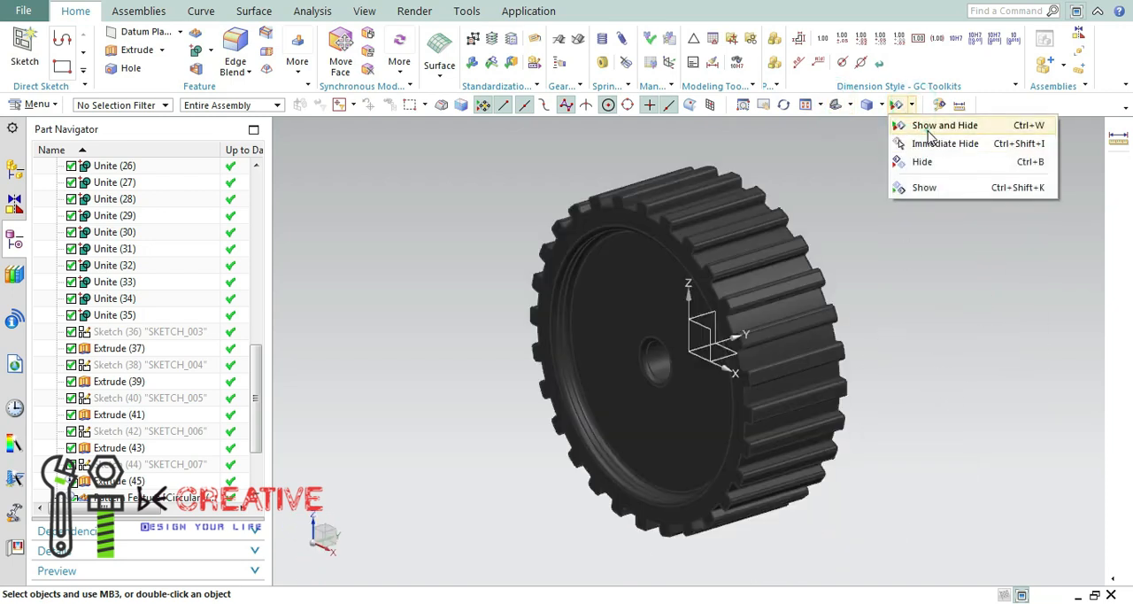
click(926, 126)
click(560, 168)
click(576, 329)
middle_drag(986, 269, 465, 217)
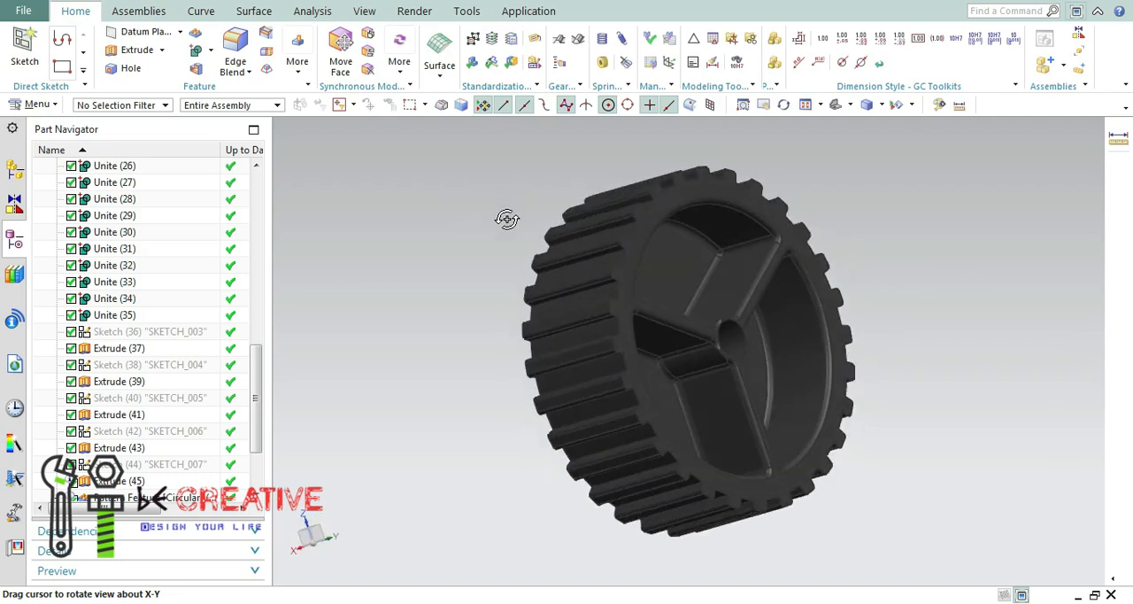